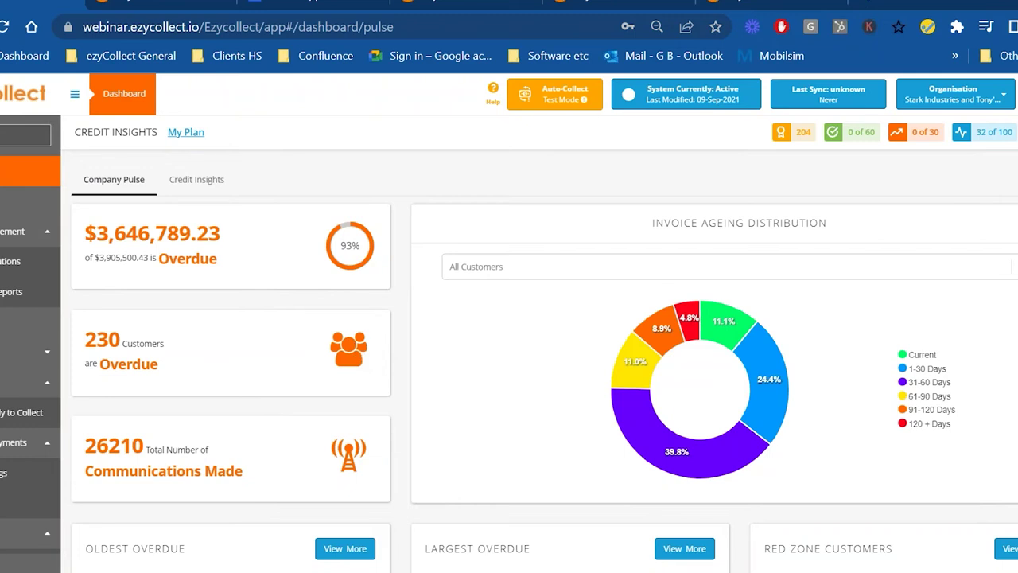
- Review the overdue and escalation tables on the Pulse dashboard, then open Credit Applications
scroll(380, 356, "down", 3)
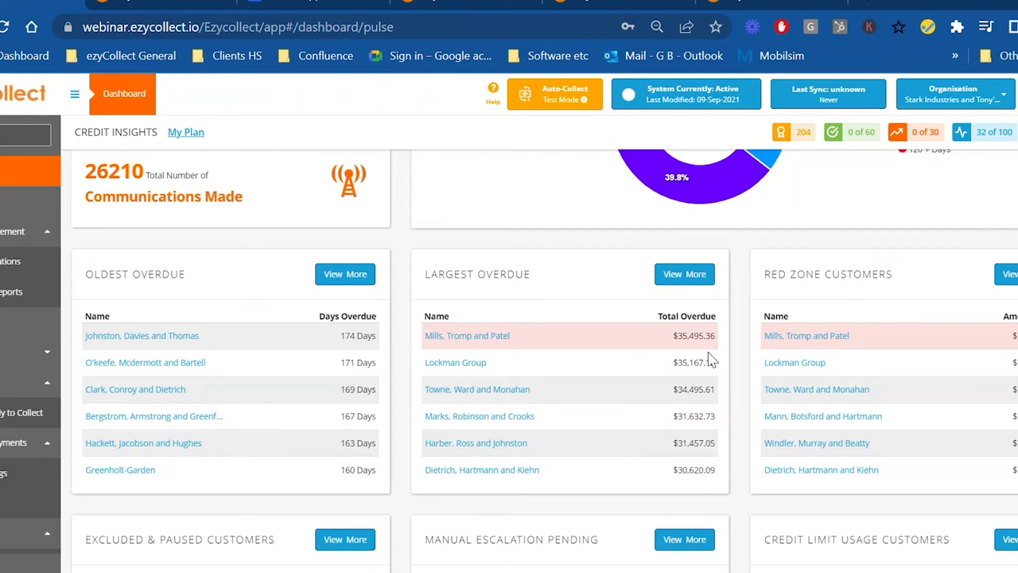
scroll(711, 350, "down", 2)
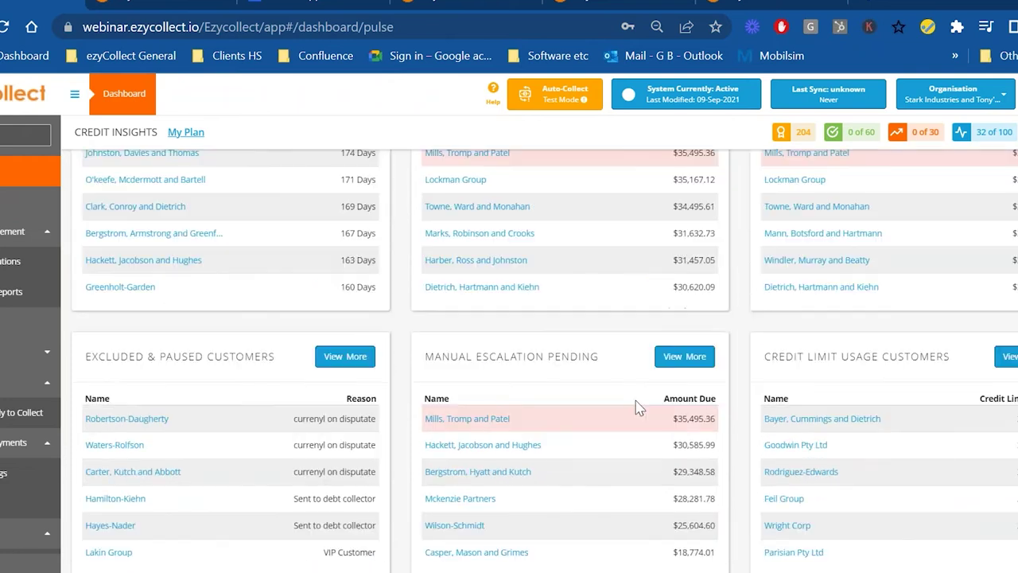
scroll(509, 358, "up", 3)
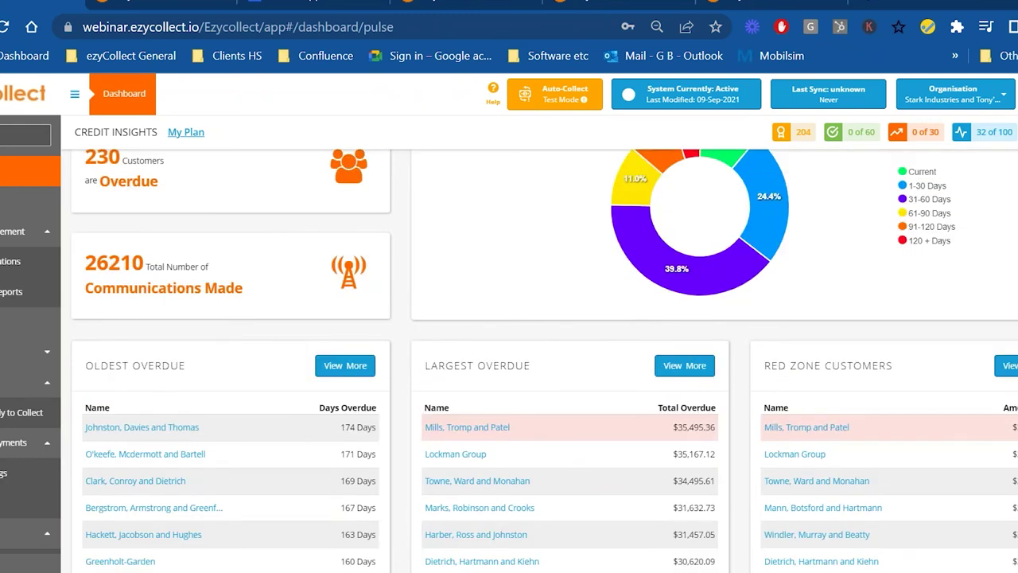
scroll(557, 352, "up", 1)
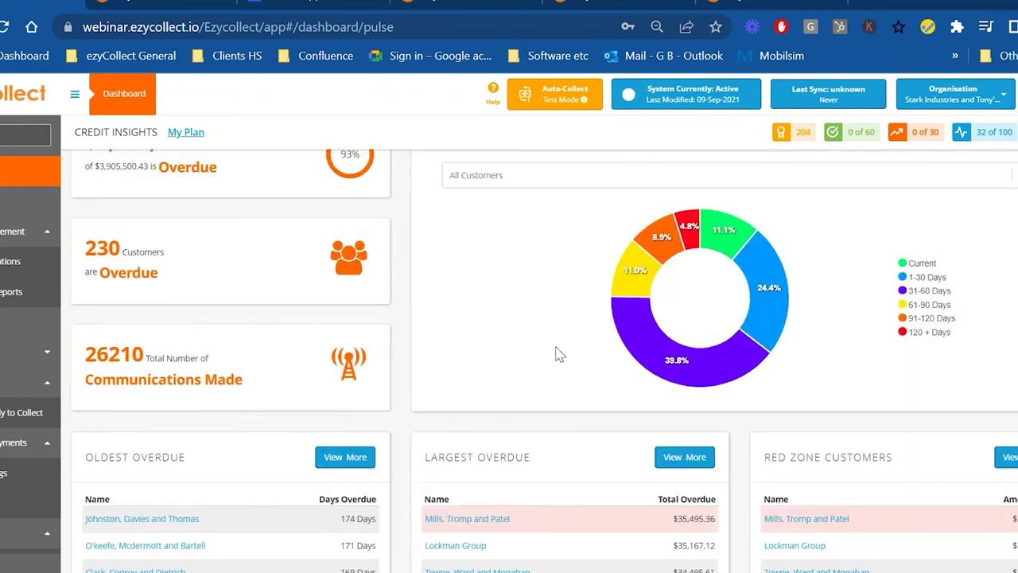
left_click(33, 272)
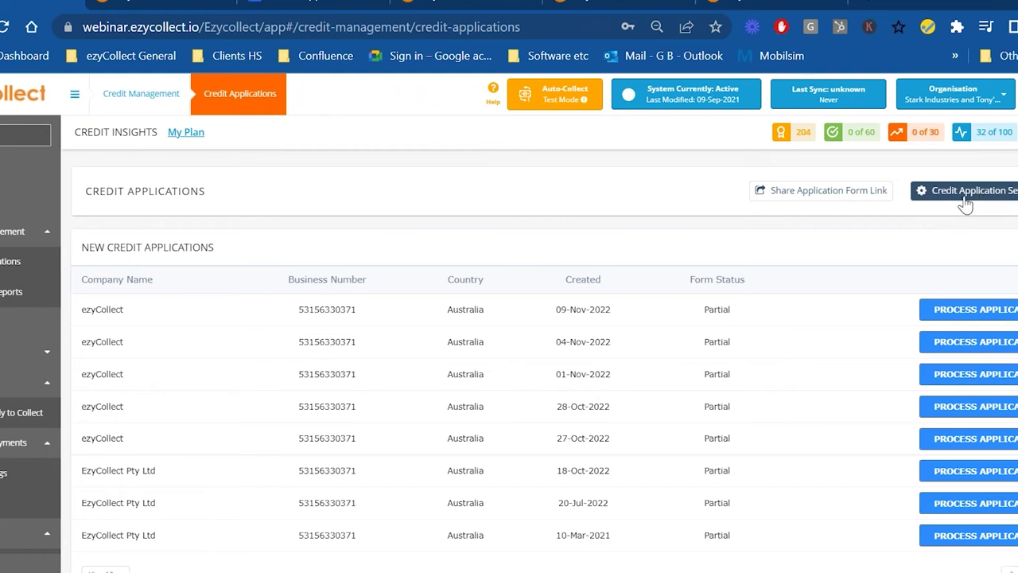
- Preview the Share Application Form Link dialog, then check the application form tab
left_click(850, 200)
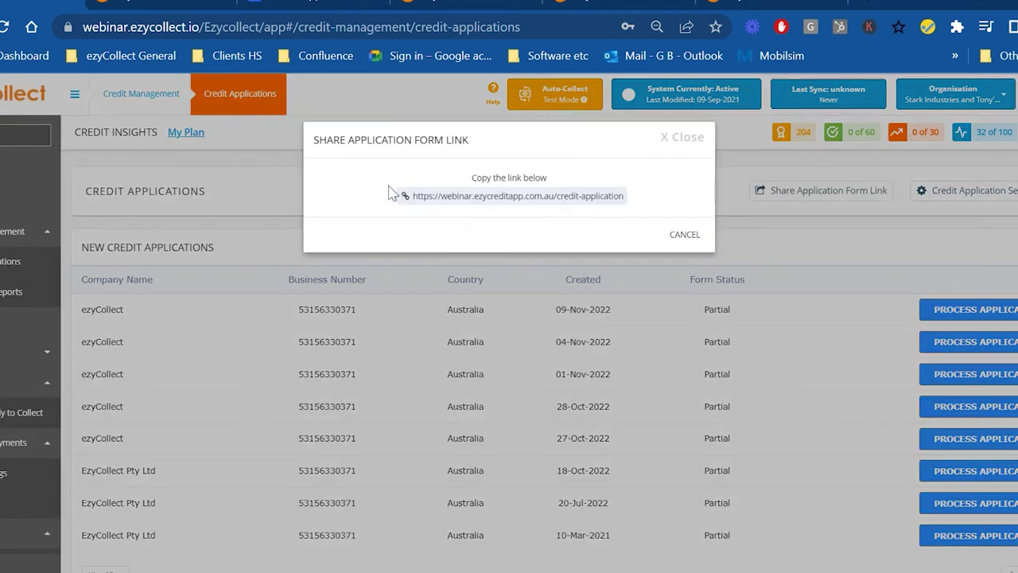
left_click(685, 234)
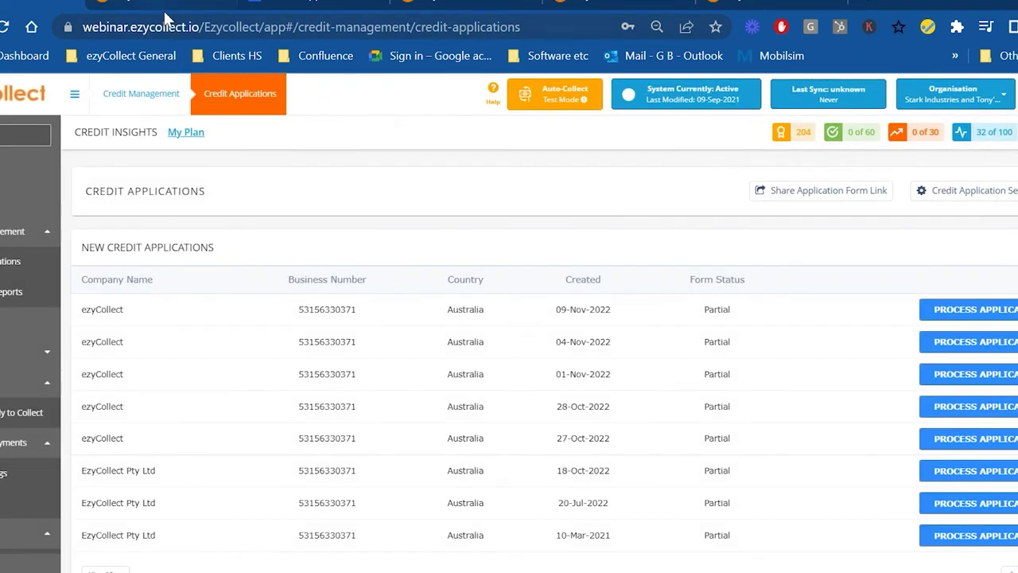
scroll(510, 319, "down", 3)
left_click(304, 8)
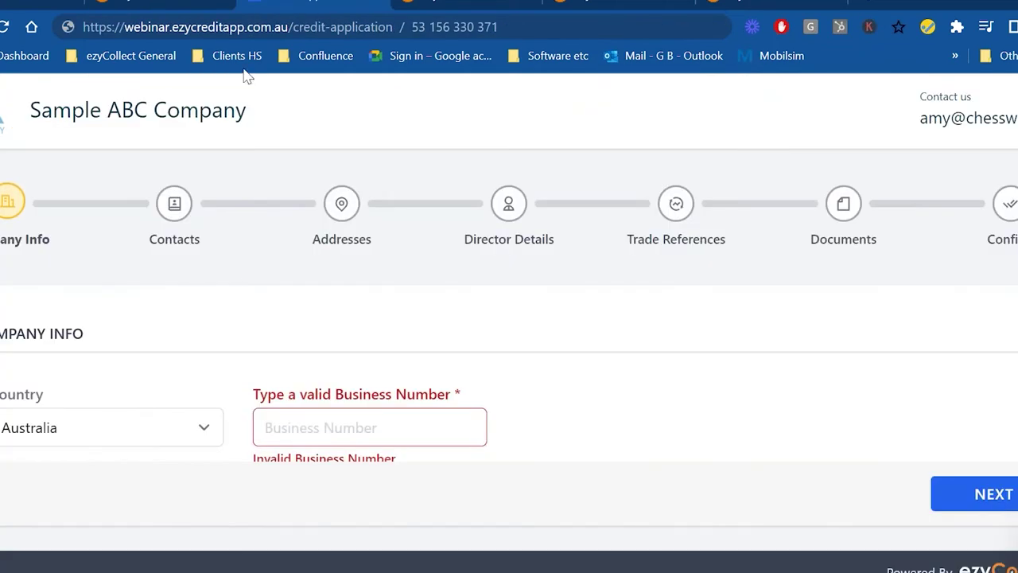
left_click(167, 7)
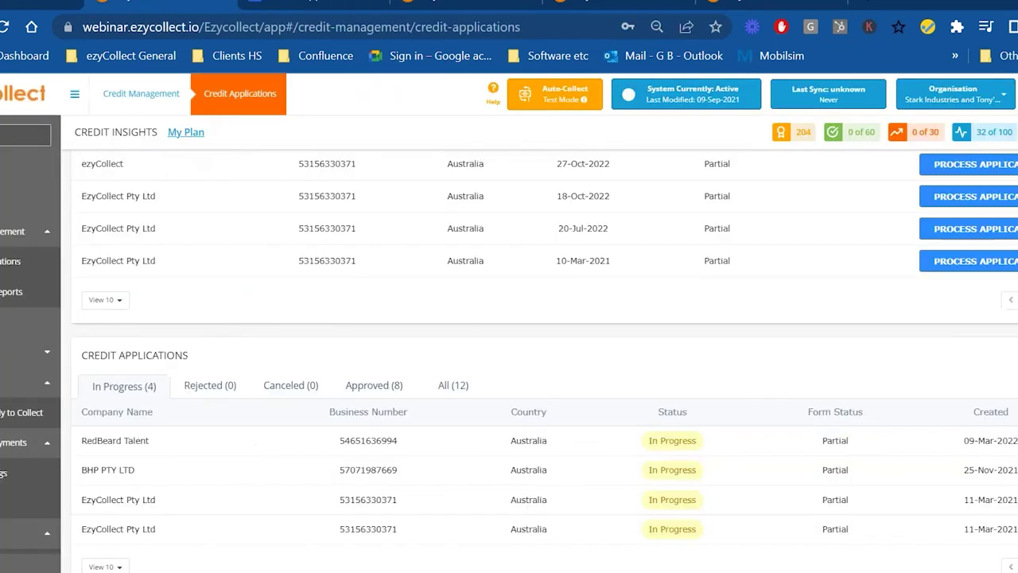
scroll(557, 191, "up", 3)
- Copy the credit application form link from the share dialog
left_click(819, 191)
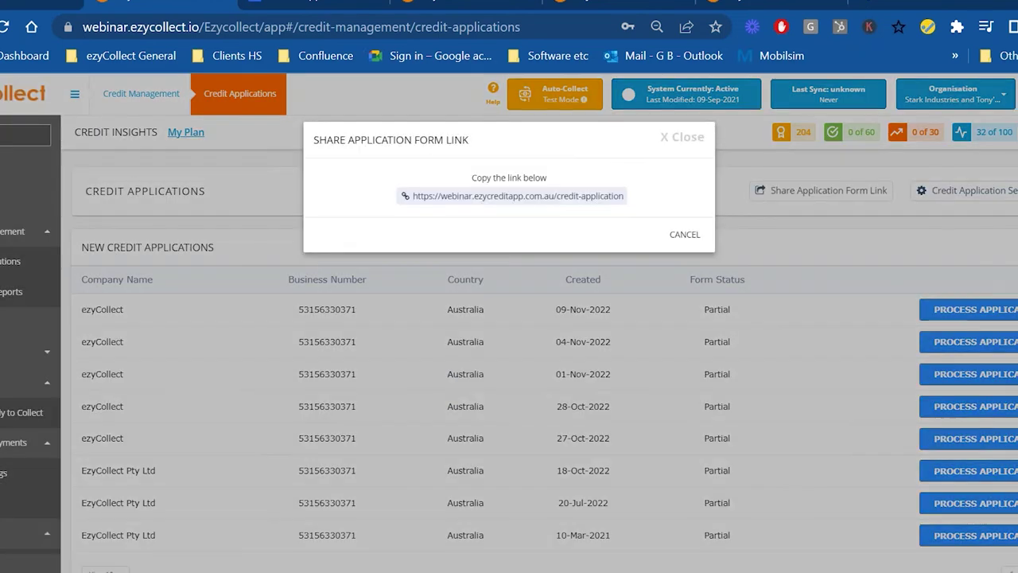
left_click(518, 197)
left_click(274, 5)
left_click(189, 7)
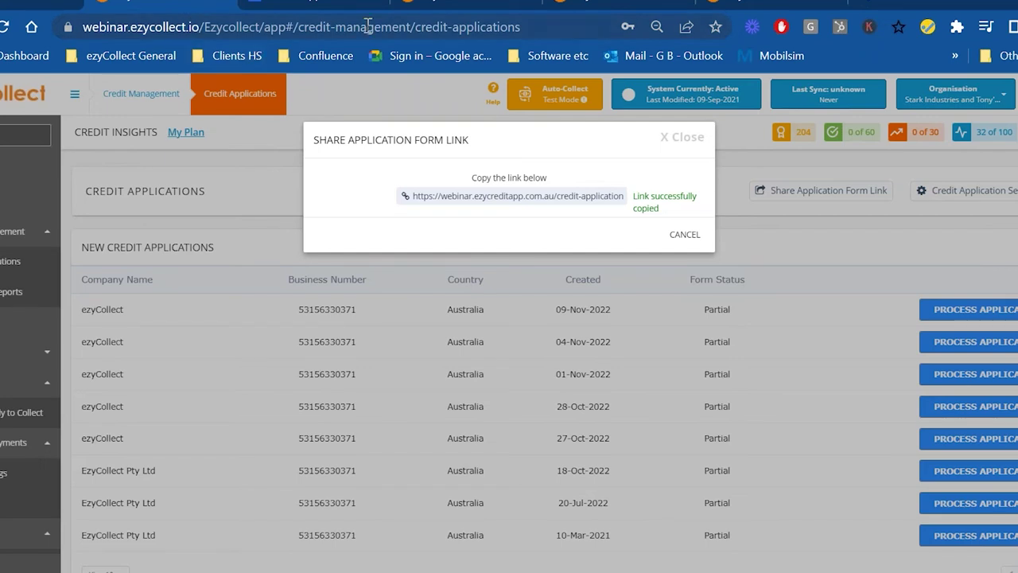
- Load the copied form link in a new tab and return to the Company Info step
left_click(865, 5)
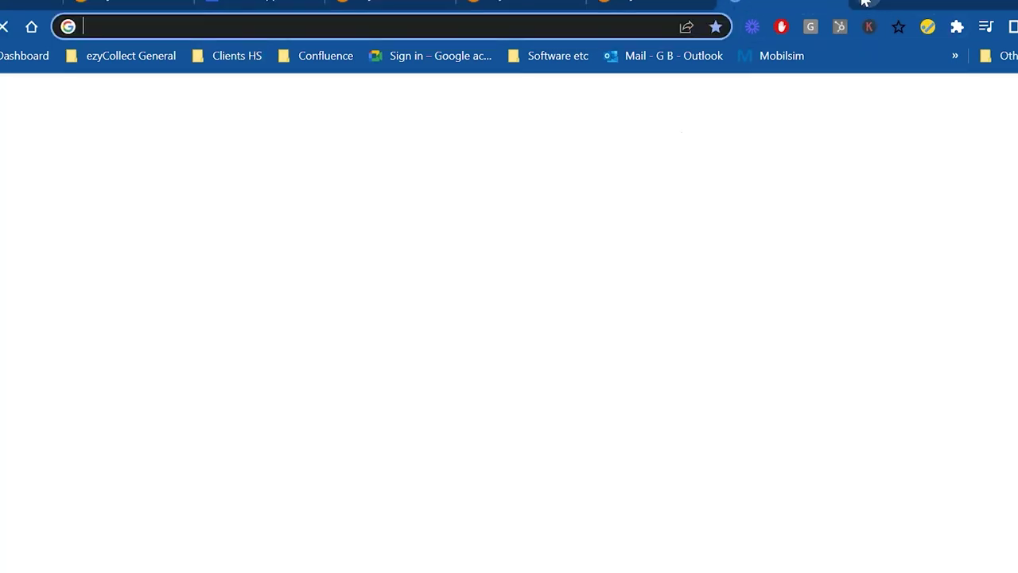
type("https://webinar.ezycreditapp.com.au/credit-application")
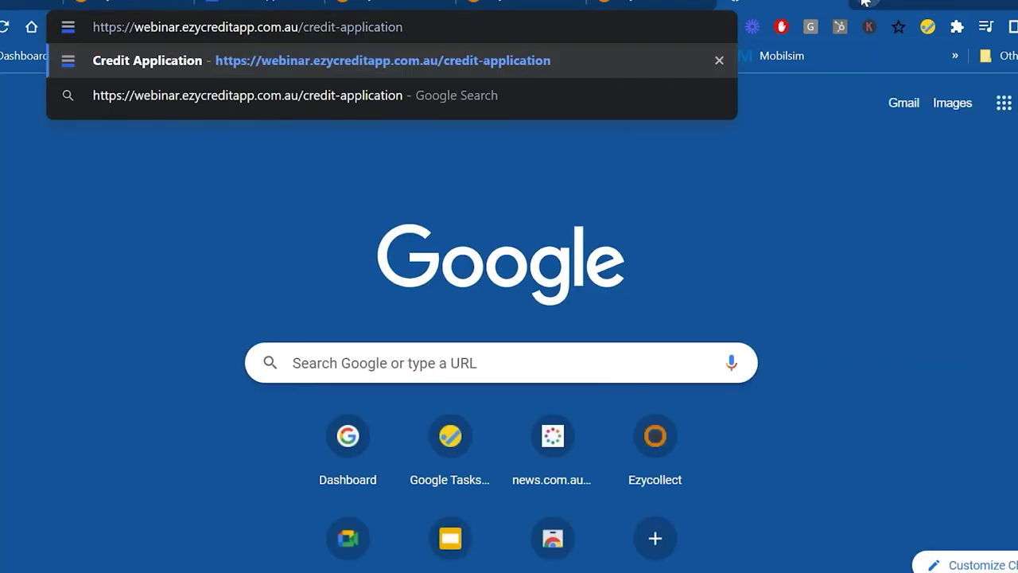
key("Return")
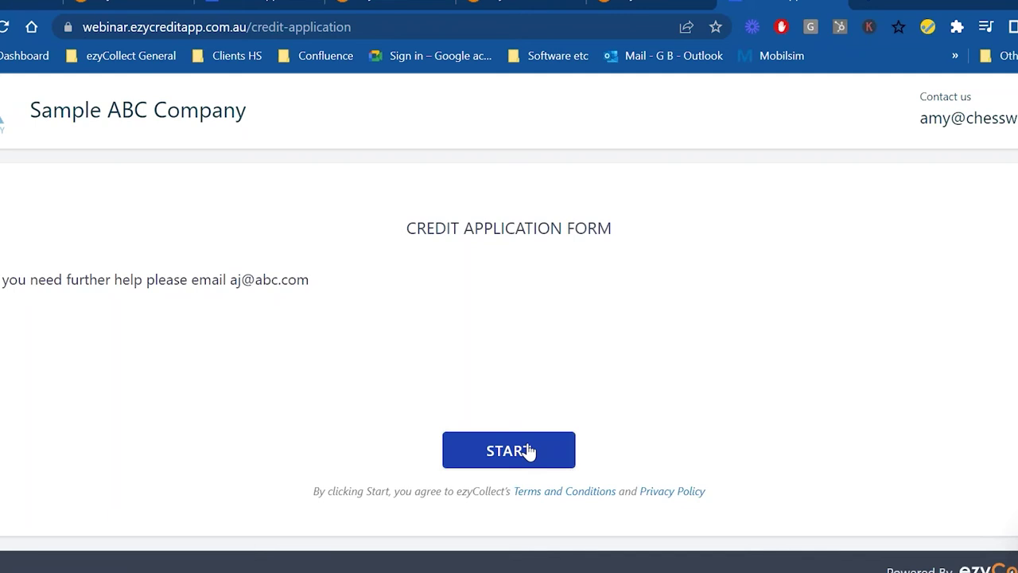
left_click(834, 3)
left_click(334, 4)
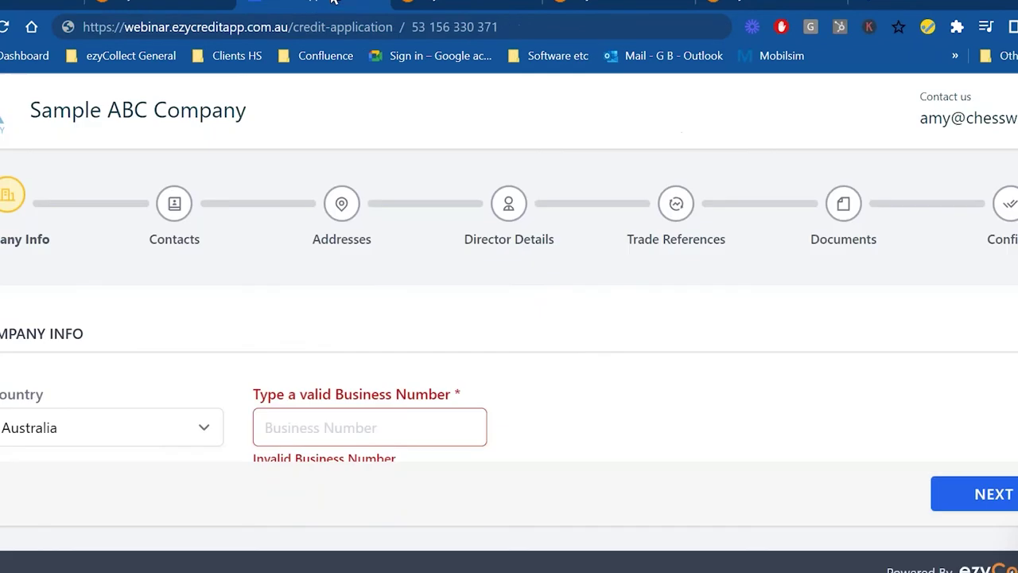
- Enter the company's ABN in Business Number to auto-fill EzyCollect Pty Ltd's details
left_click(326, 424)
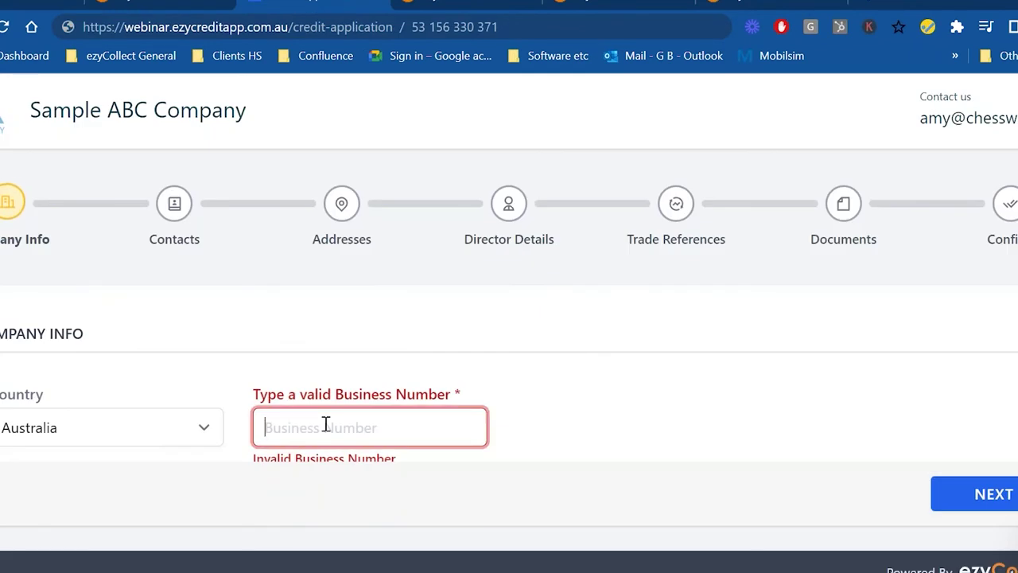
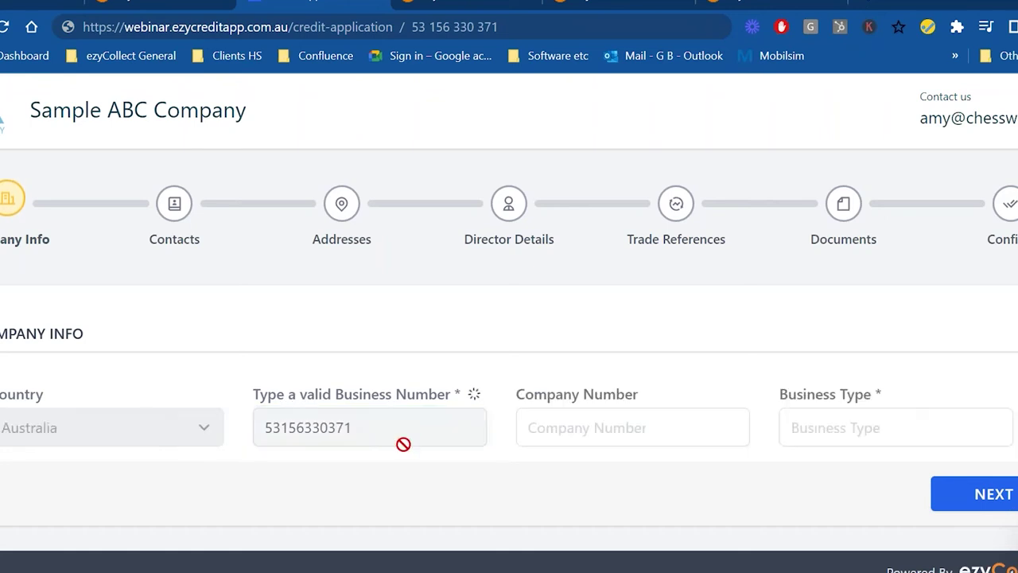
scroll(389, 316, "down", 3)
scroll(391, 409, "up", 3)
scroll(391, 452, "down", 1)
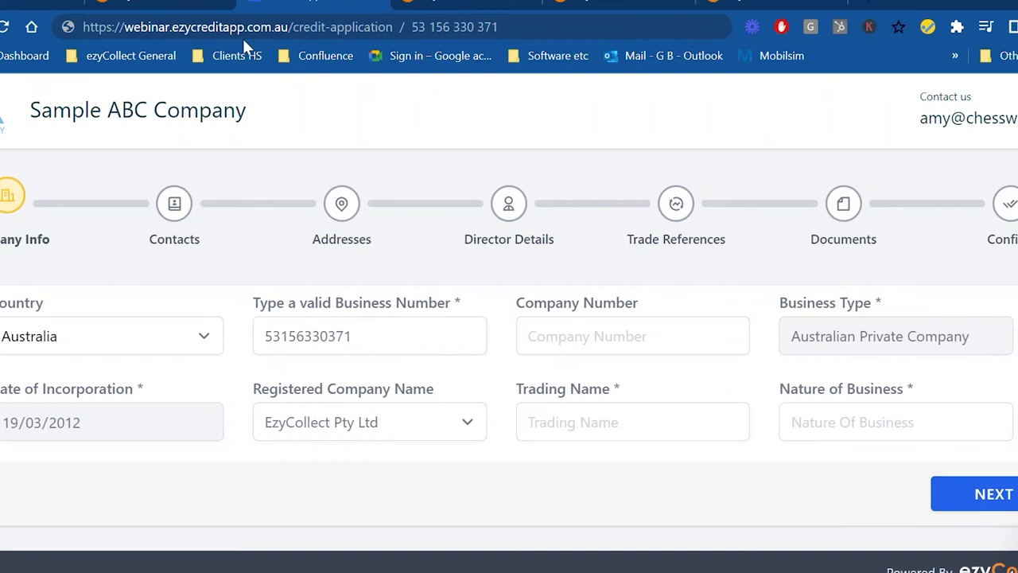
key("ctrl+w")
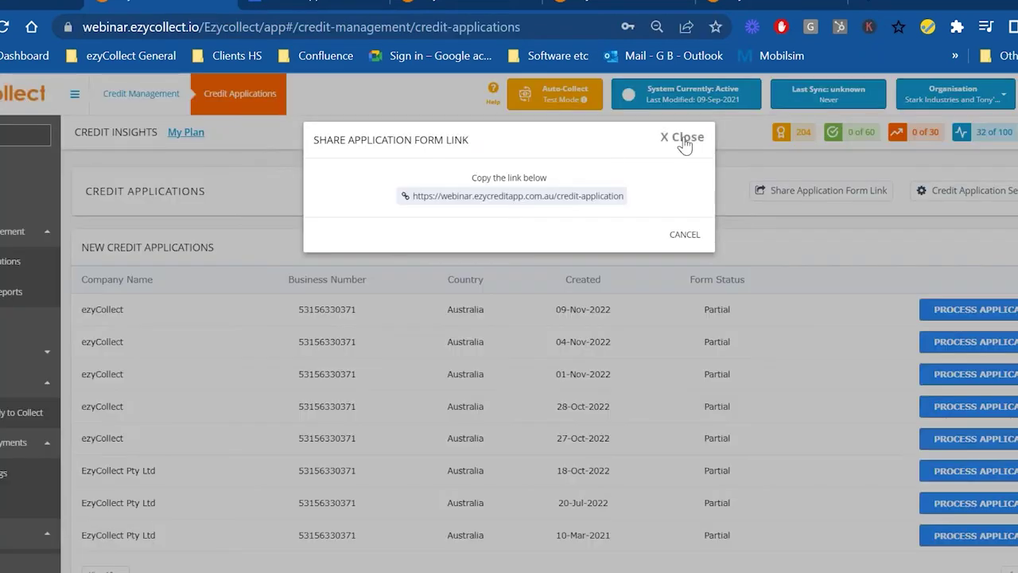
- Close the share dialog and open the In Progress EzyCollect Pty Ltd application
left_click(685, 143)
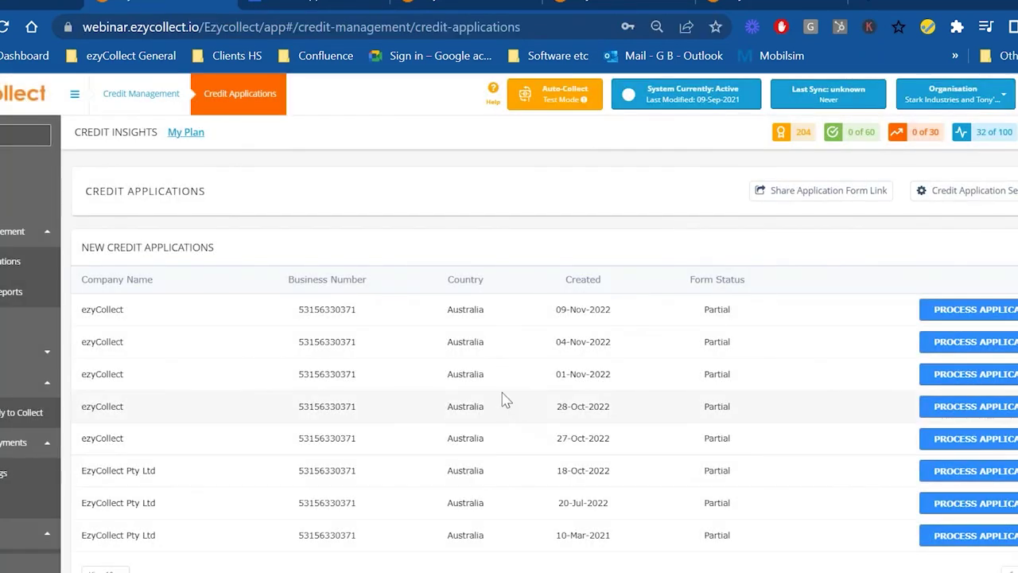
scroll(501, 394, "down", 4)
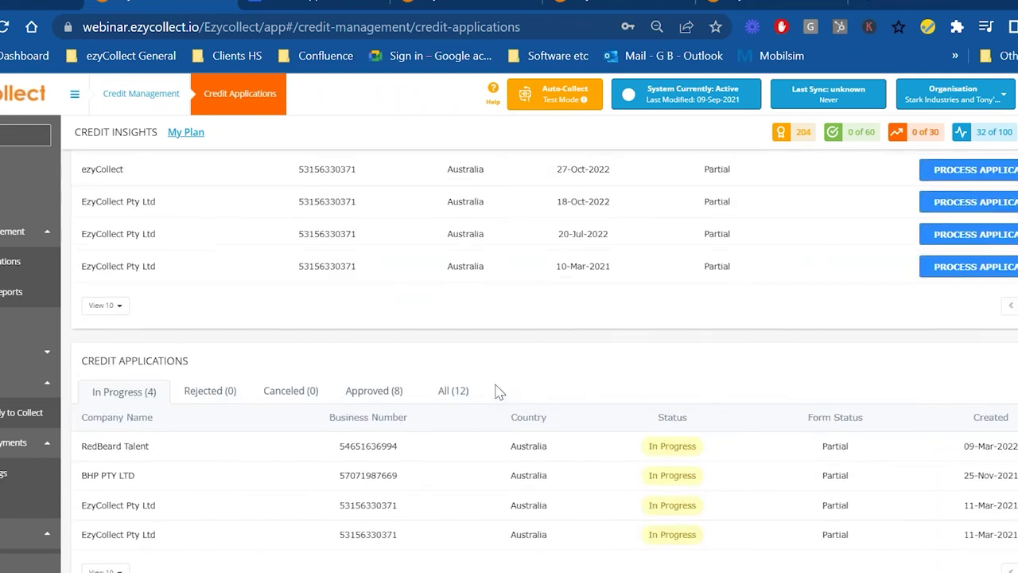
scroll(556, 335, "up", 4)
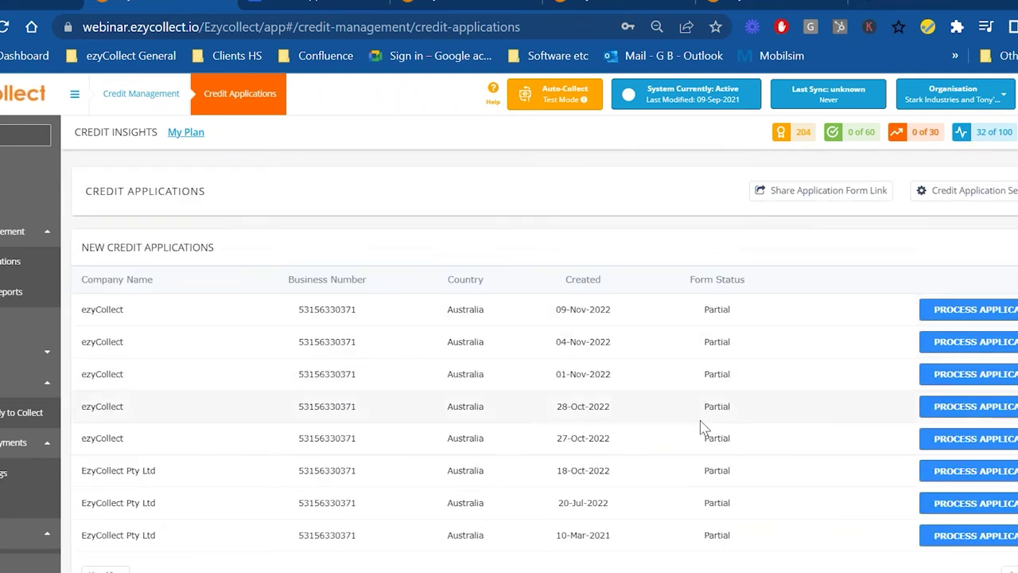
scroll(732, 382, "down", 2)
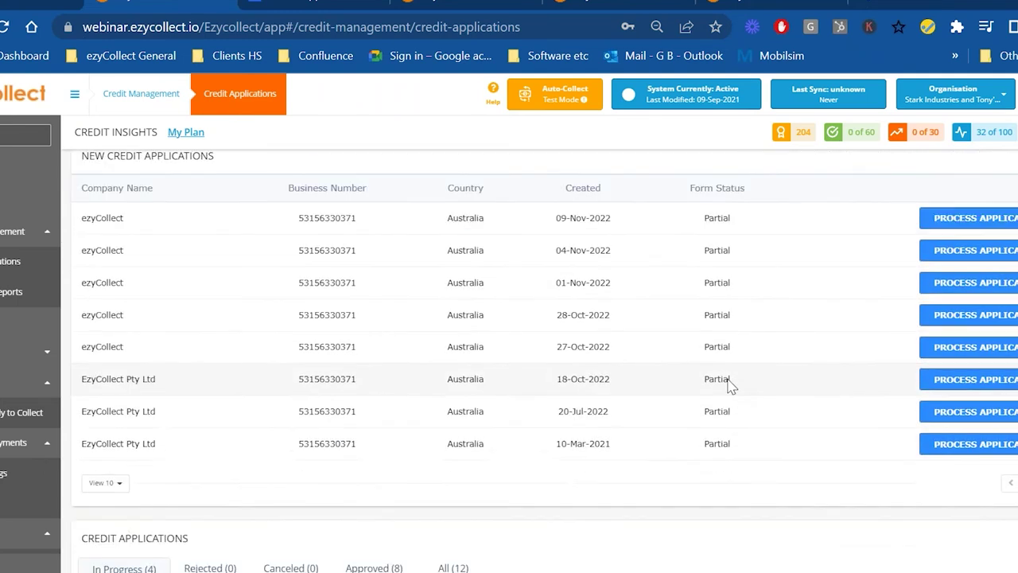
scroll(732, 386, "down", 2)
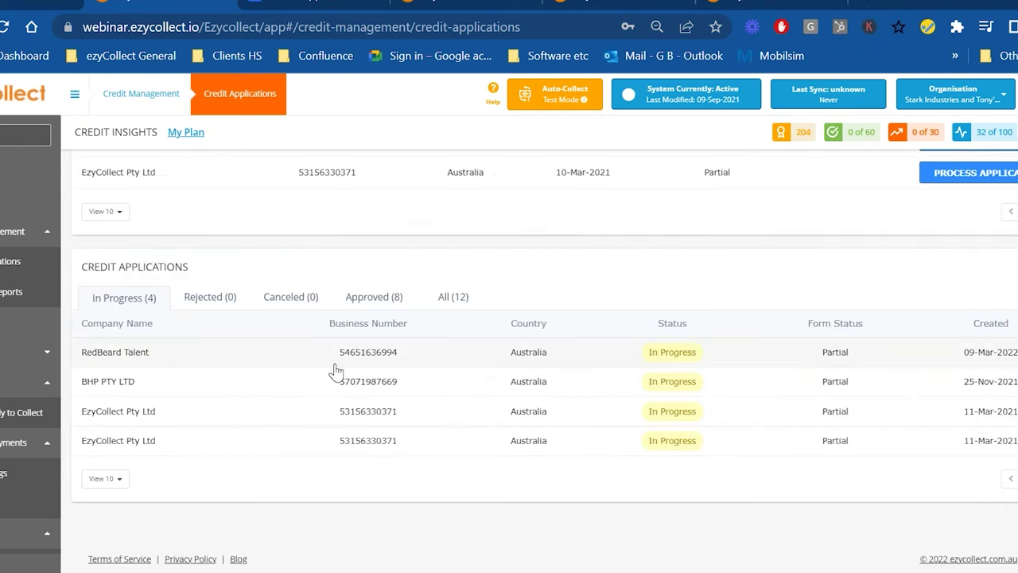
left_click(116, 415)
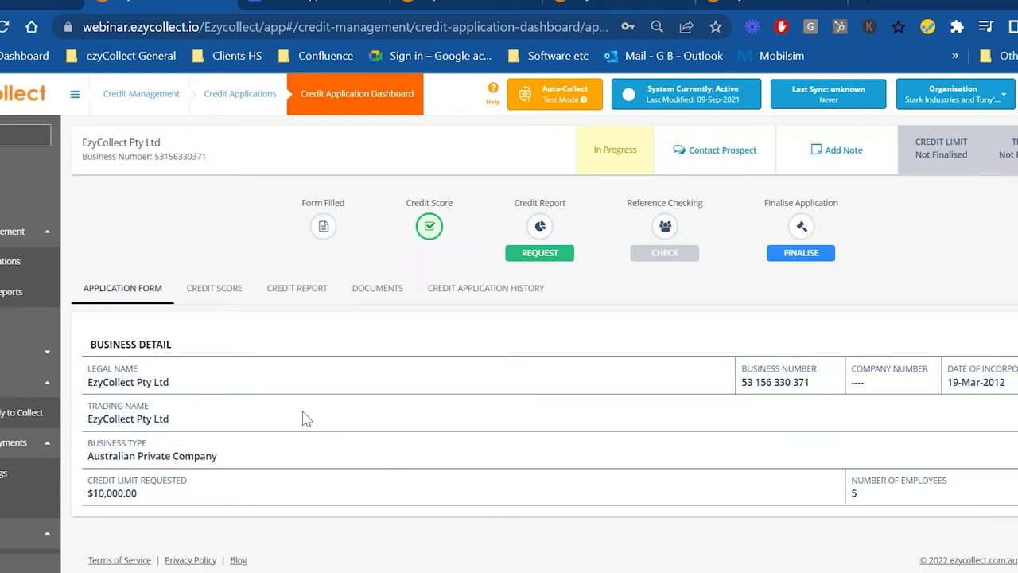
- Review EzyCollect Pty Ltd's Late Payment (474) and Failure (1376) risk scores on Credit Score
left_click(214, 291)
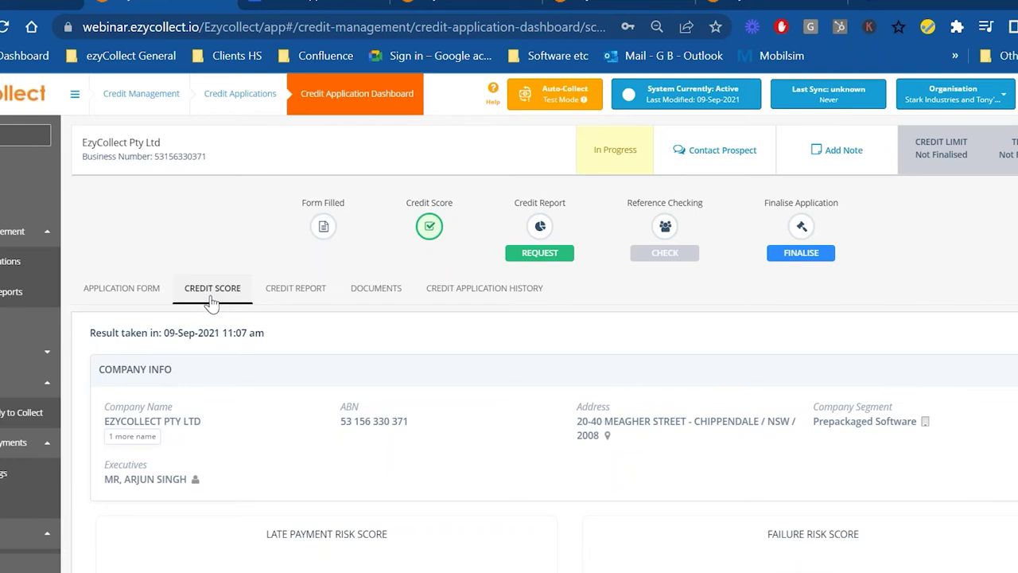
scroll(215, 302, "down", 2)
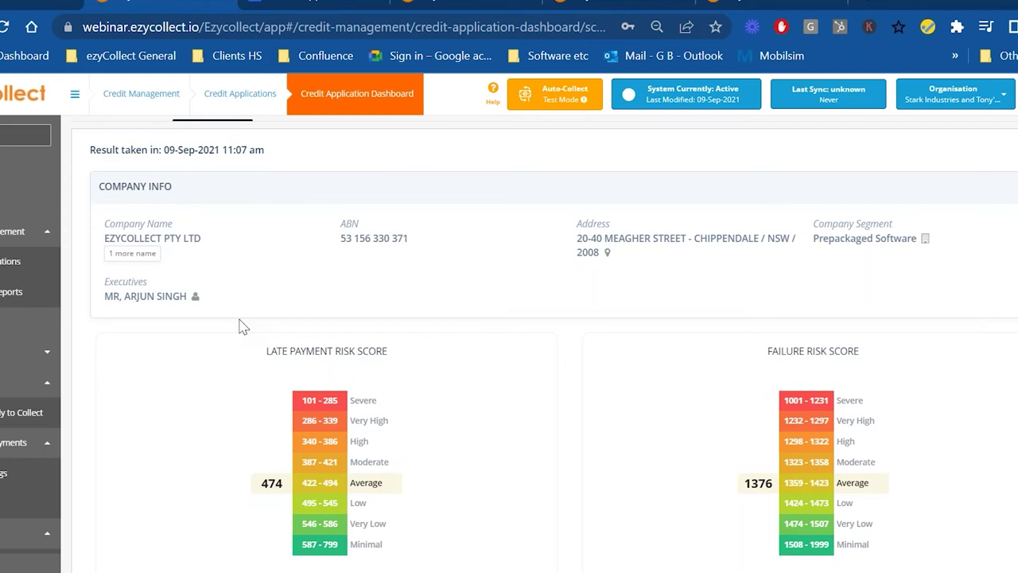
scroll(243, 327, "up", 1)
scroll(242, 327, "down", 2)
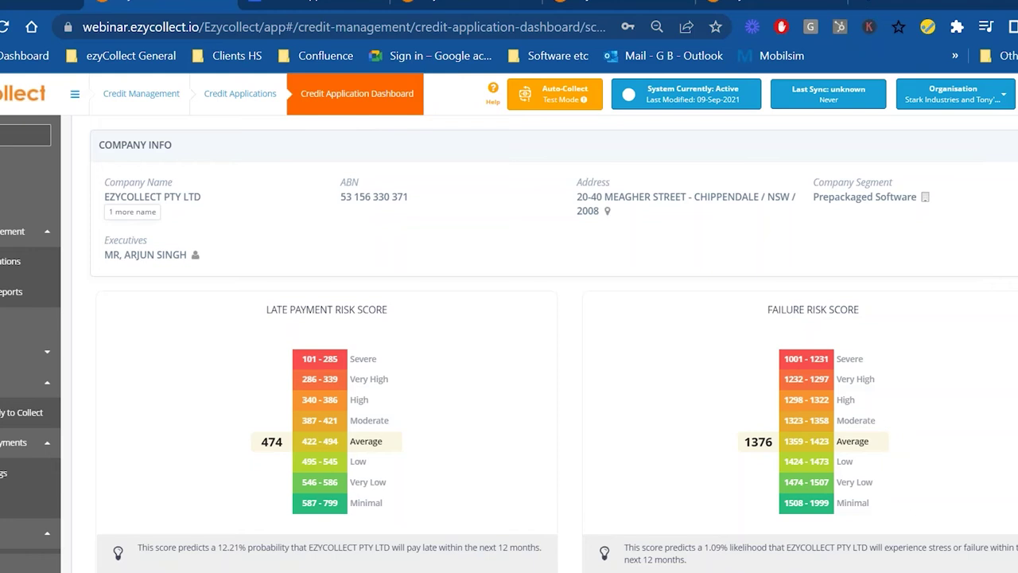
scroll(284, 291, "up", 3)
- Check the Credit Report and Documents tabs, then open and close Finalise without approving
left_click(295, 290)
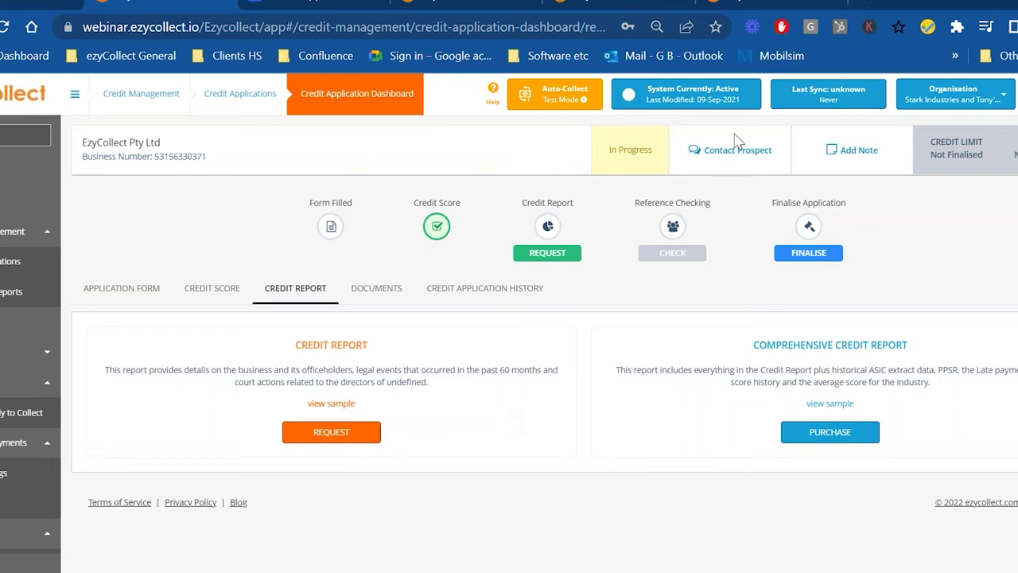
left_click(376, 288)
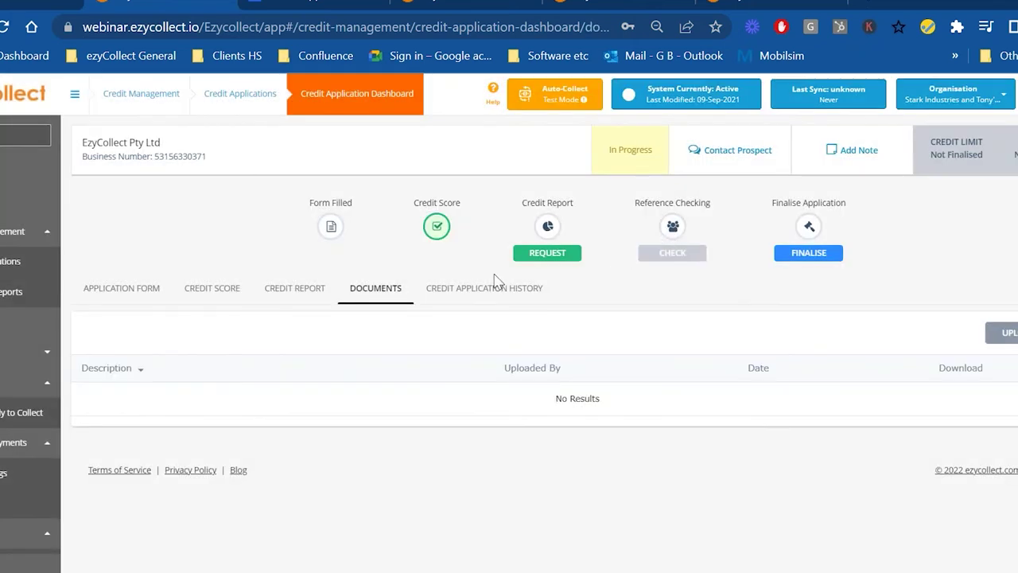
left_click(811, 255)
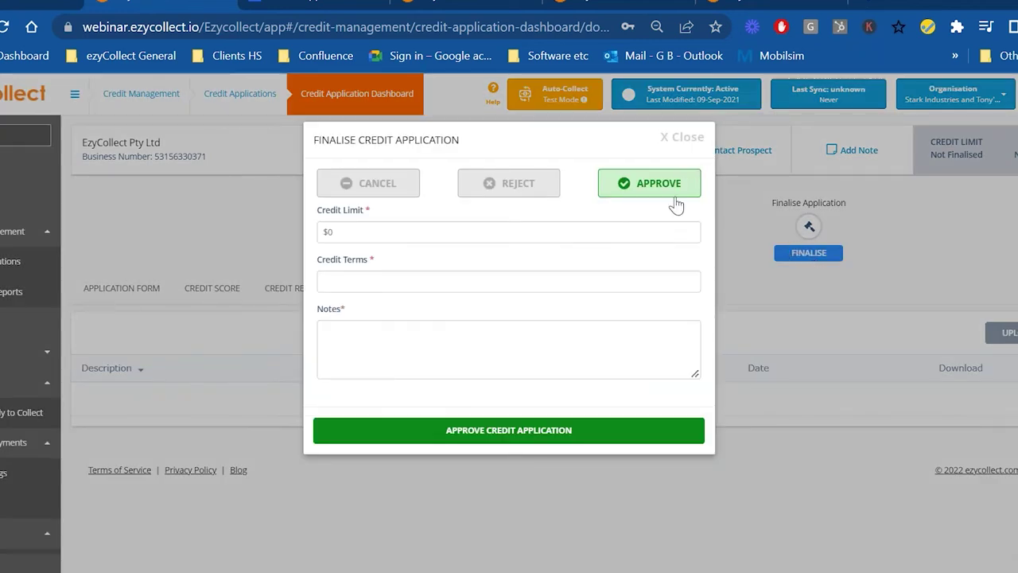
left_click(684, 137)
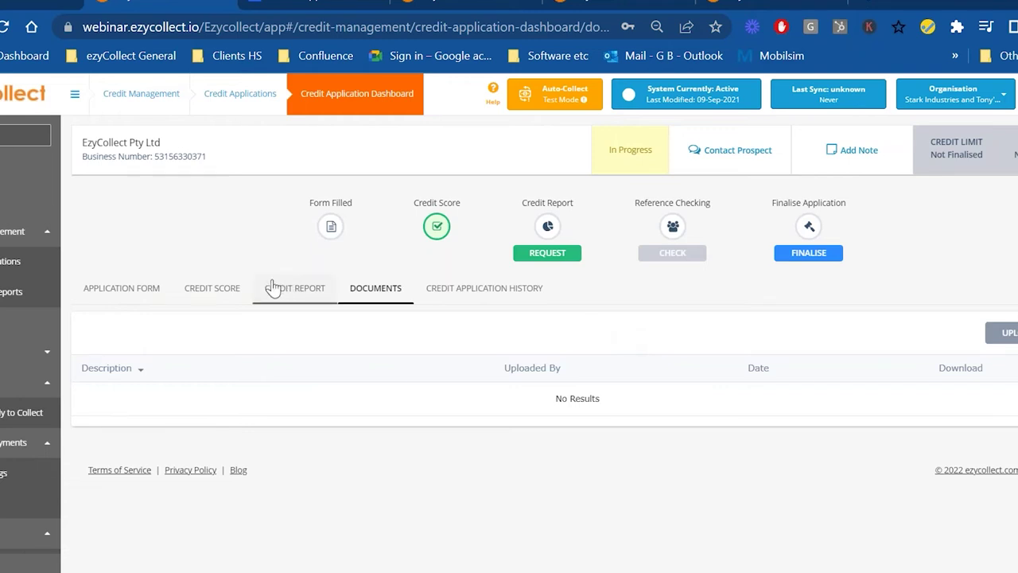
- View the Scores and Reports request history, then switch to the 230-customer Customers list tab
left_click(3, 293)
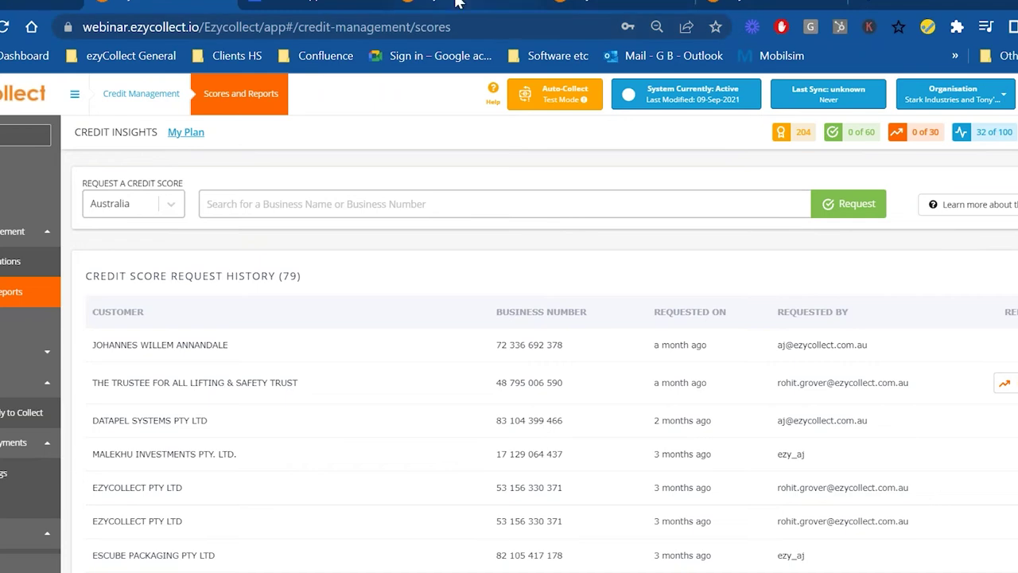
left_click(458, 2)
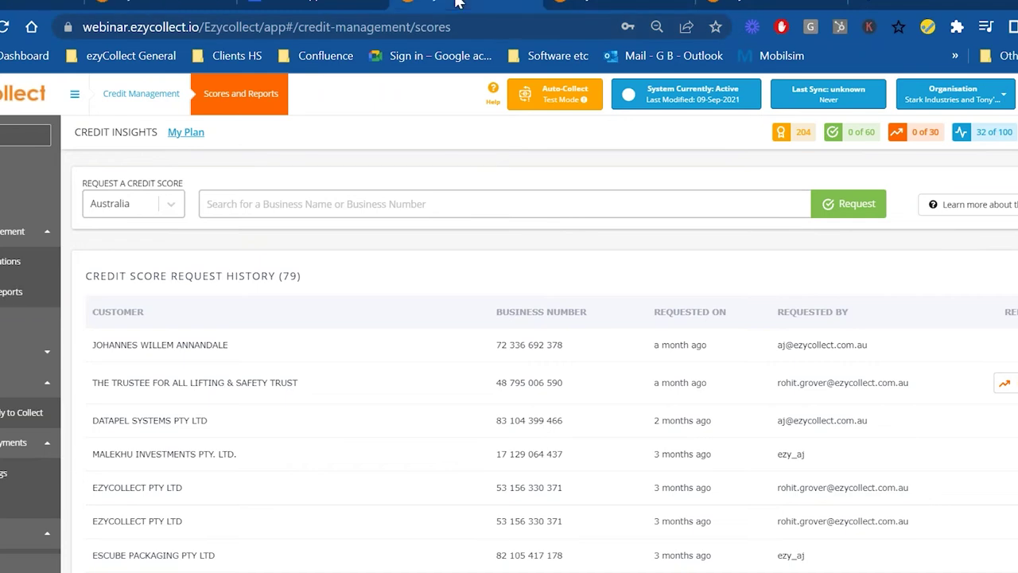
left_click(604, 4)
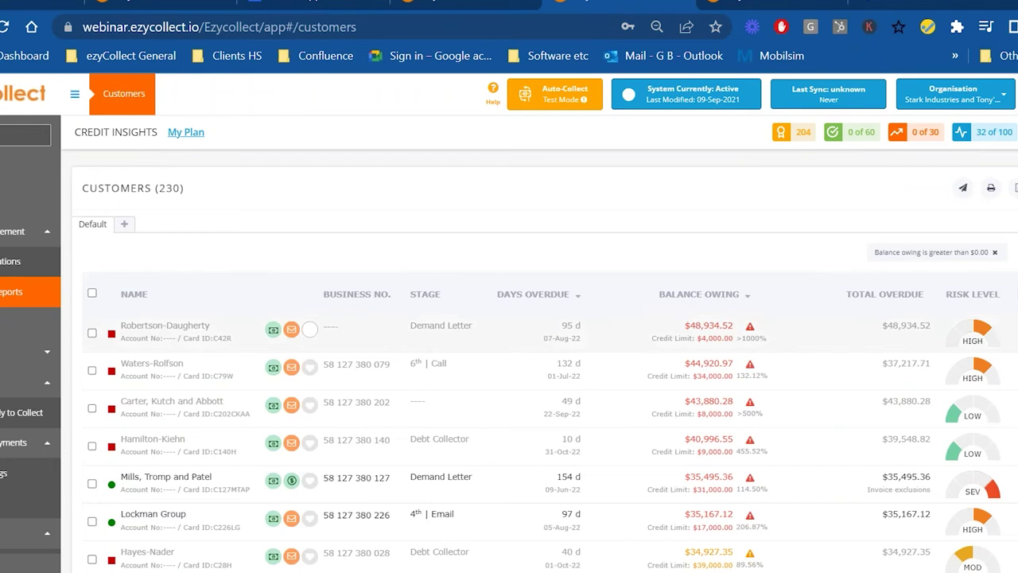
- Highlight the Customers heading and read the risk level gauge info cards
left_click_drag(185, 189, 80, 199)
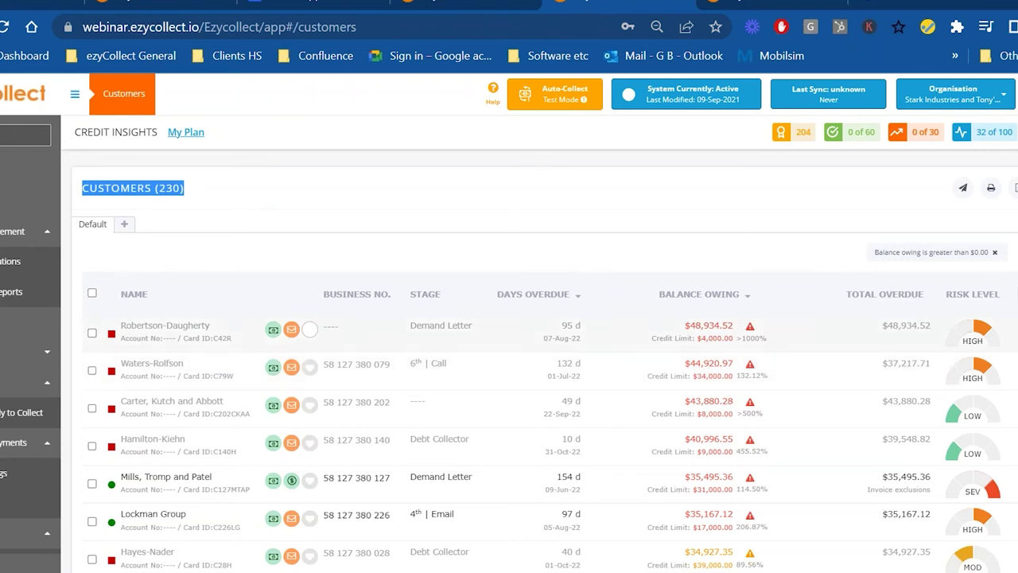
mouse_move(941, 451)
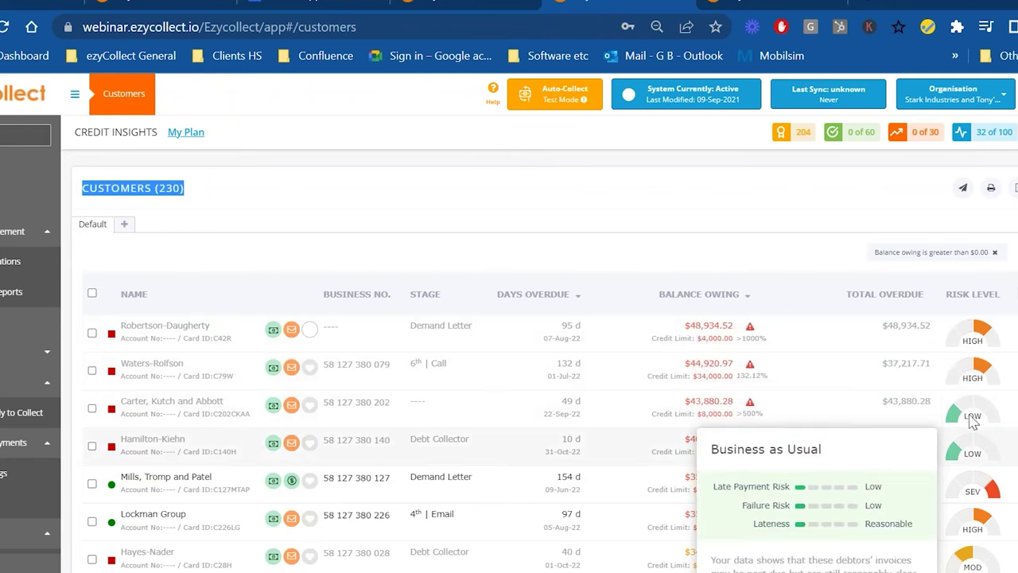
mouse_move(957, 384)
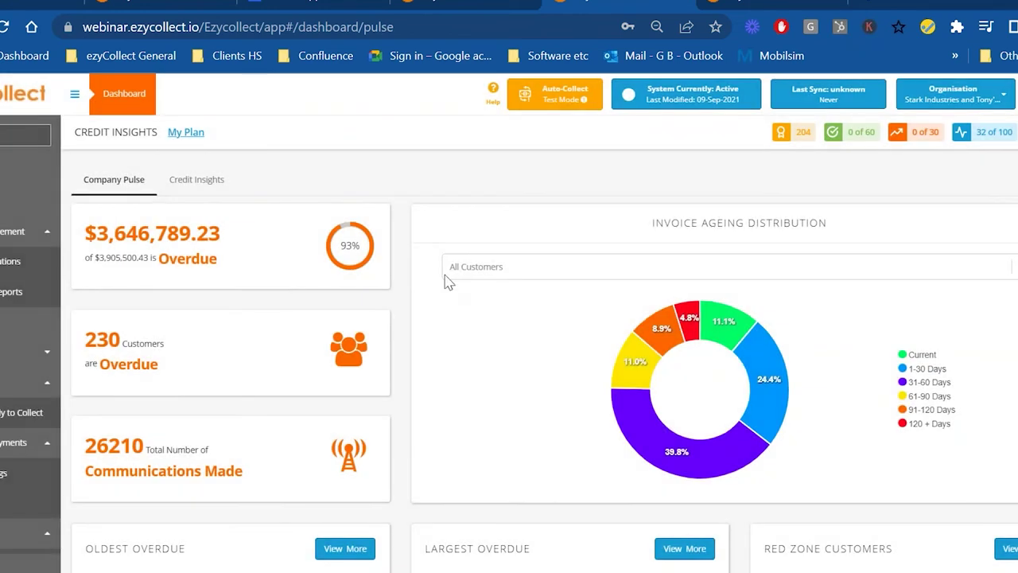
- Switch the Dashboard to the Credit Insights view
left_click(189, 186)
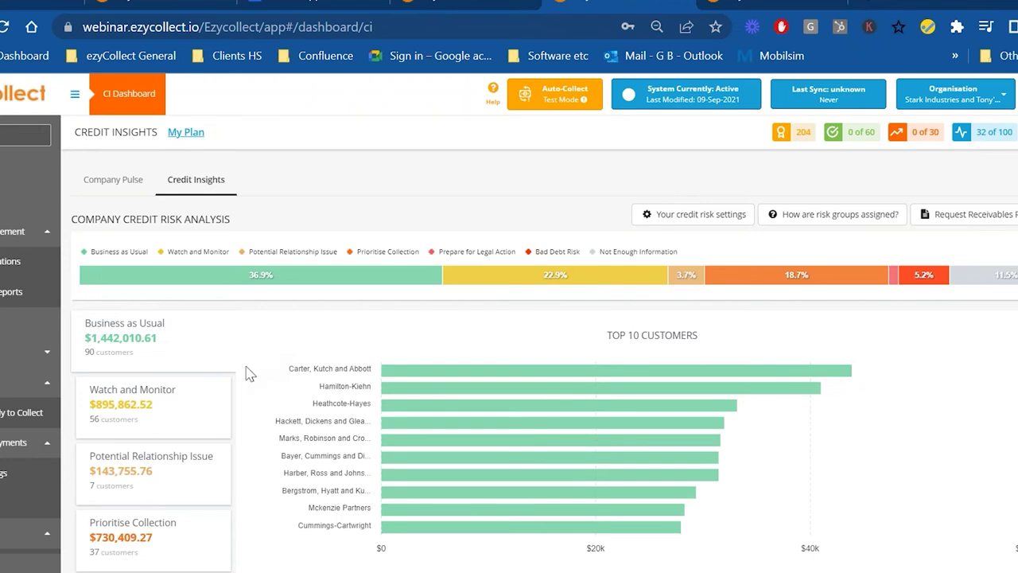
- Compare top Watch and Monitor and Potential Relationship Issue customers, then open Casper Group
left_click(114, 406)
left_click(108, 457)
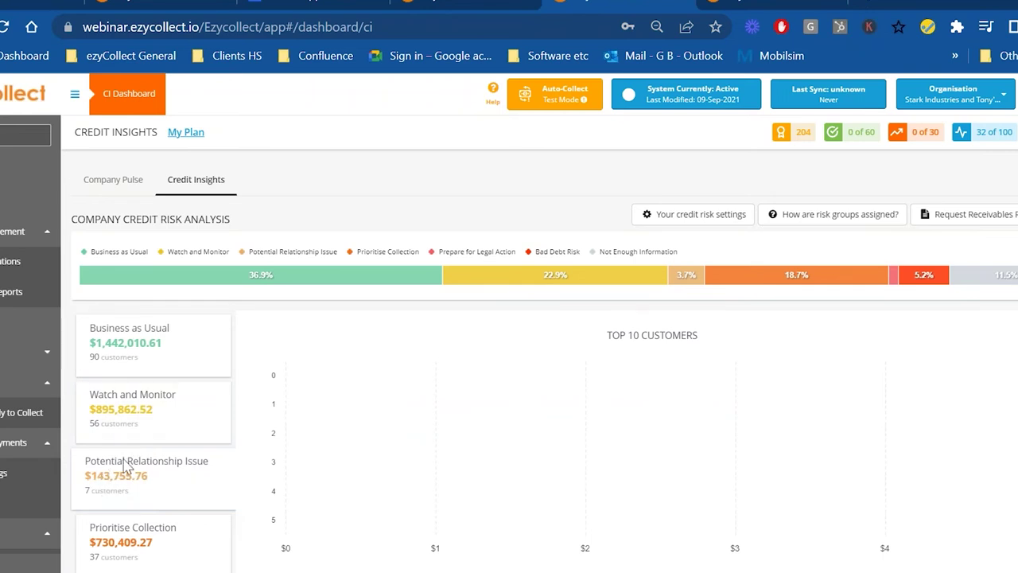
left_click(122, 419)
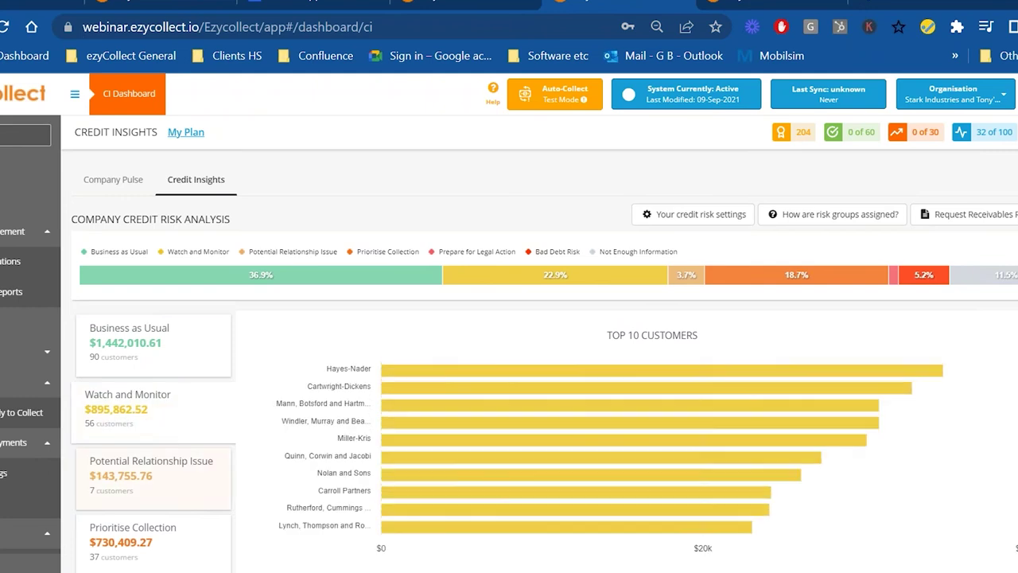
left_click(177, 484)
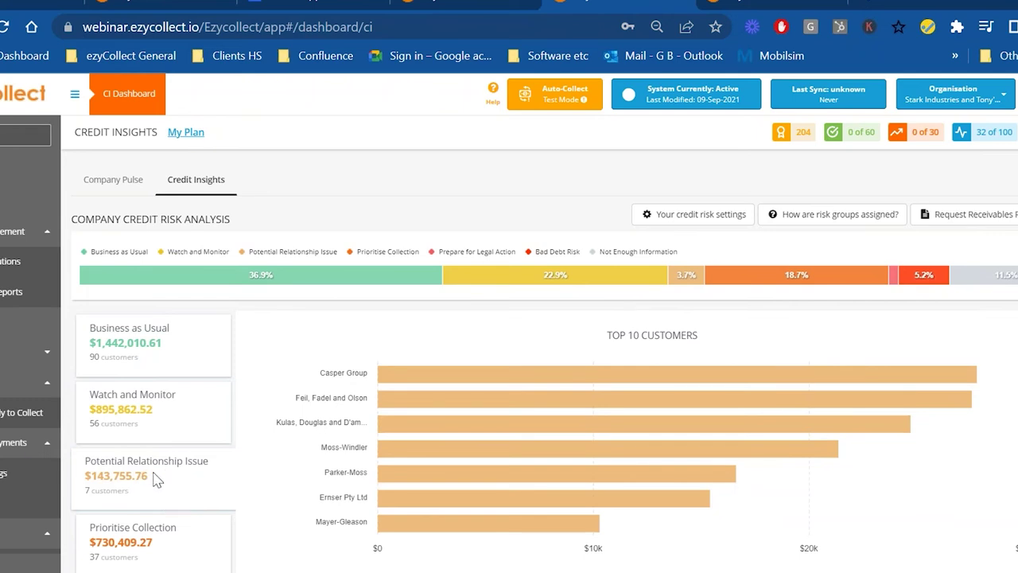
mouse_move(445, 474)
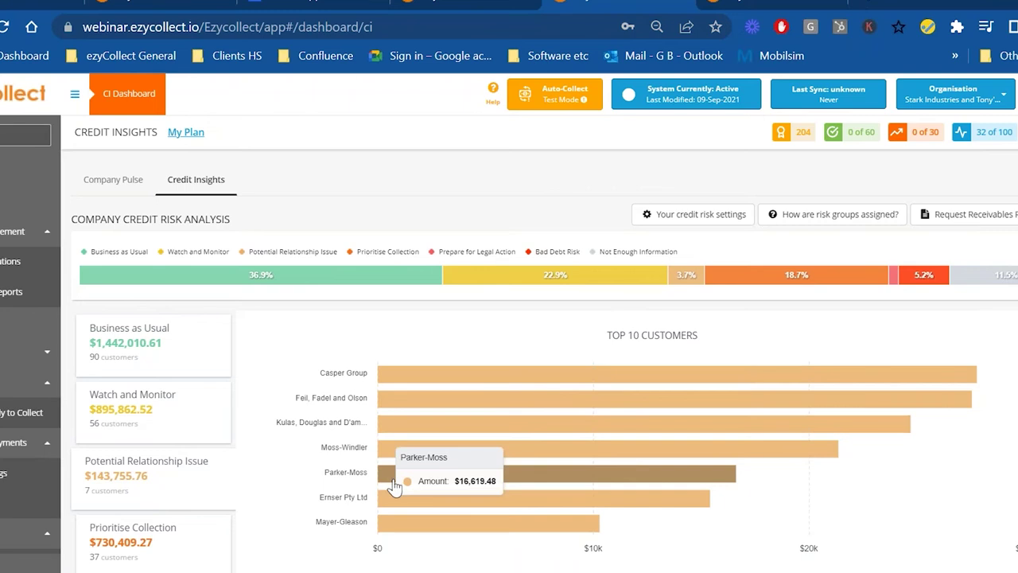
left_click(429, 375)
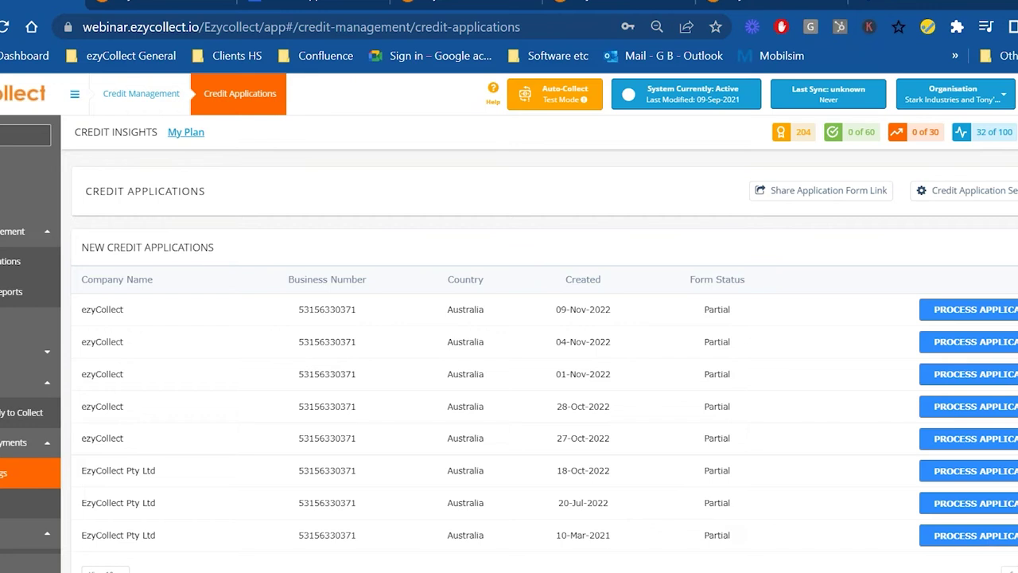
- Open Communication Rules settings to show New Invoice, the 4-day Pre Reminder and follow-ups
scroll(20, 475, "down", 1)
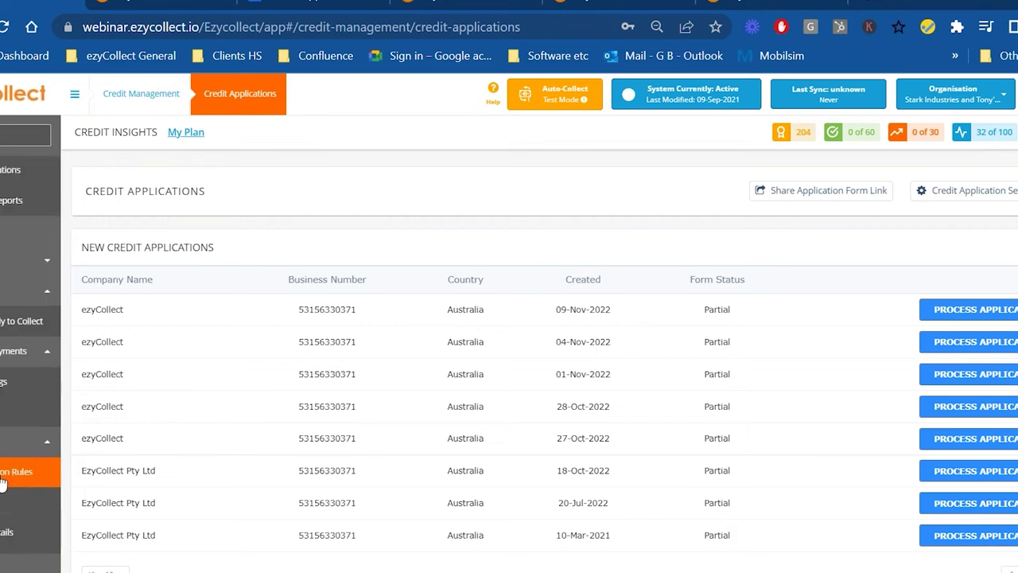
left_click(4, 477)
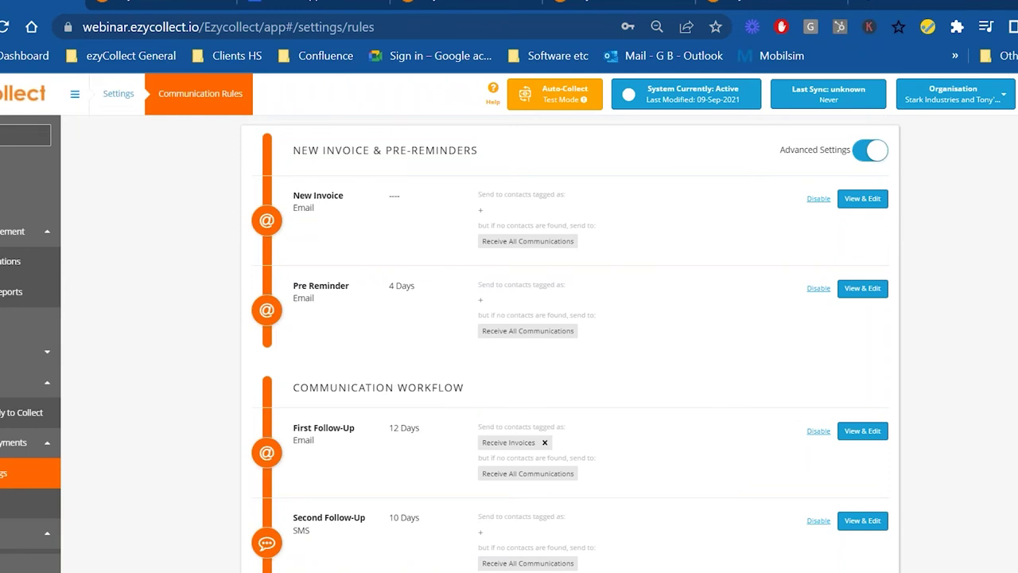
- Review the workflow's follow-ups, including the 8-day Third Follow-Up call and 12-day Fourth Follow-Up email
left_click(12, 503)
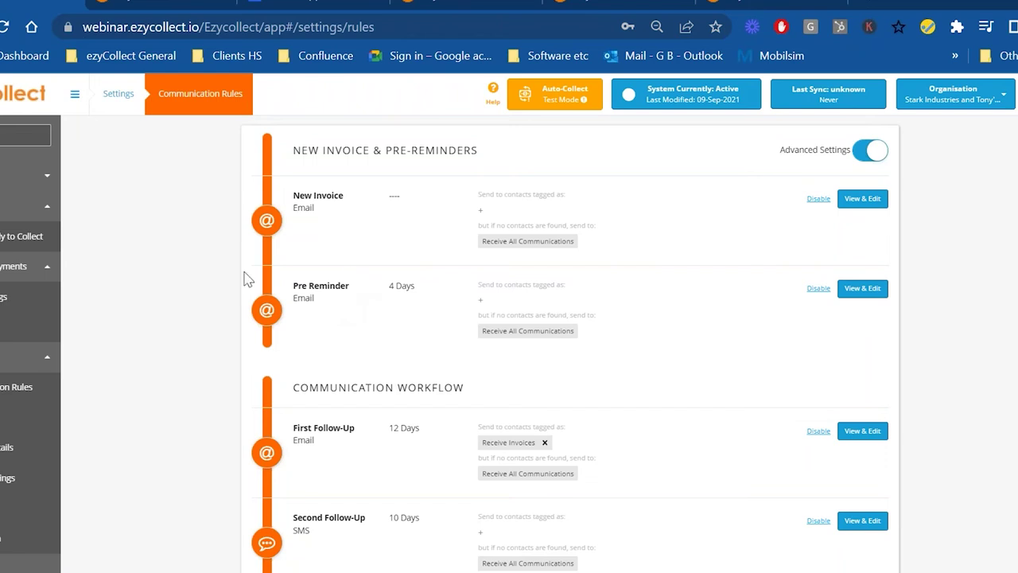
scroll(535, 349, "down", 1)
scroll(536, 349, "up", 1)
scroll(534, 349, "down", 3)
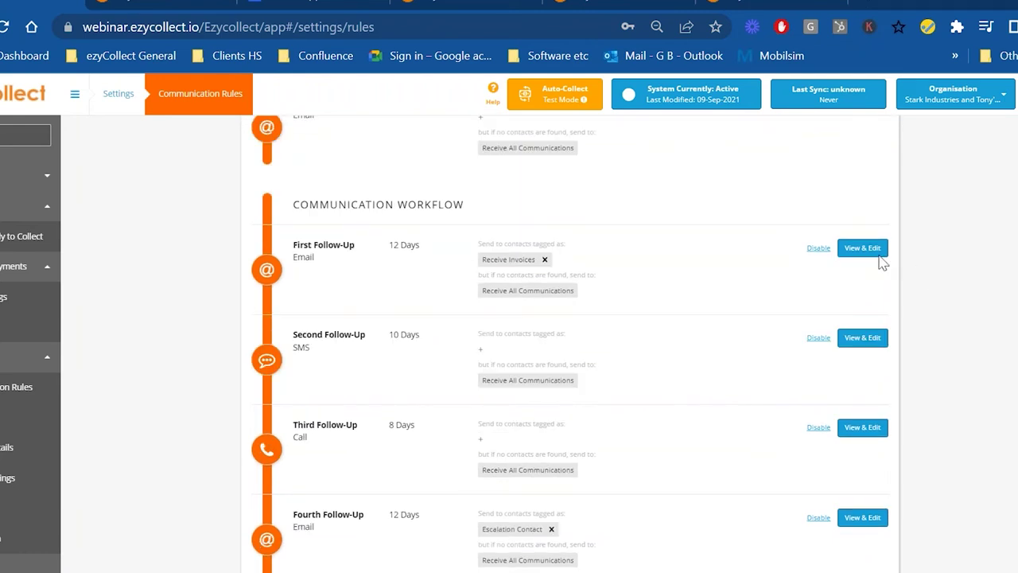
- Change the First Follow-Up schedule from 12 to 2 days and attach overdue invoices
left_click(874, 251)
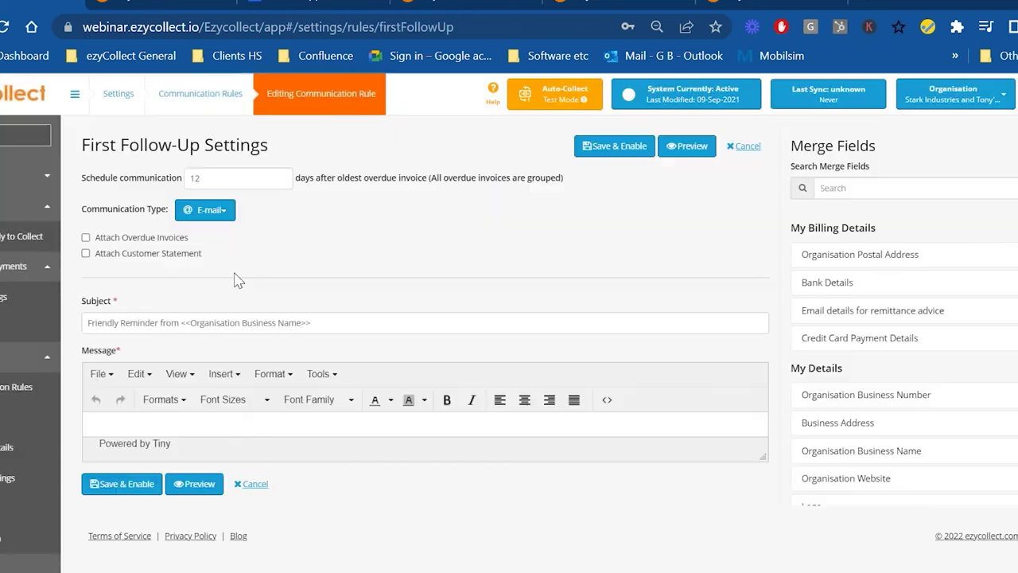
double_click(193, 178)
type("2")
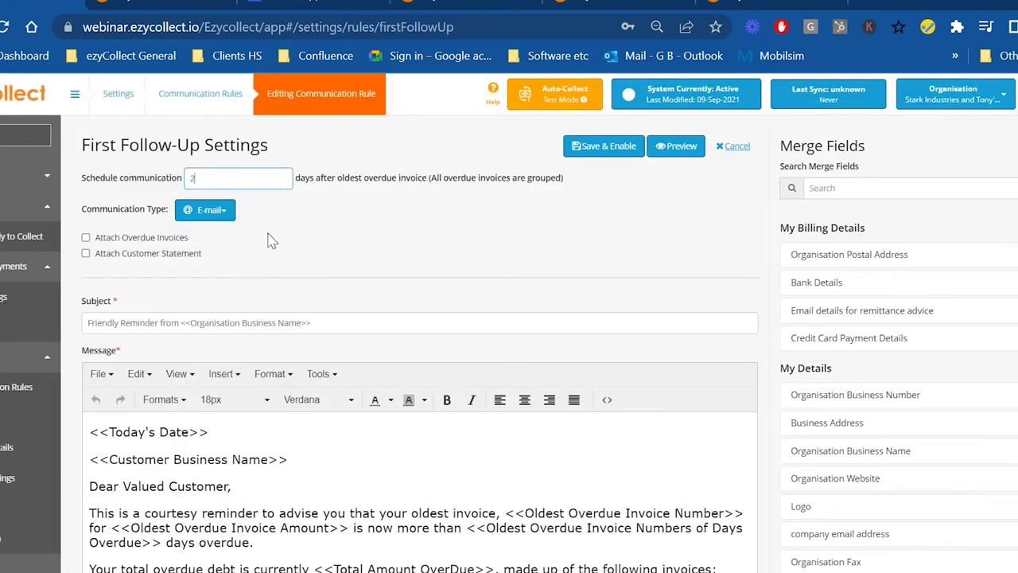
left_click(205, 210)
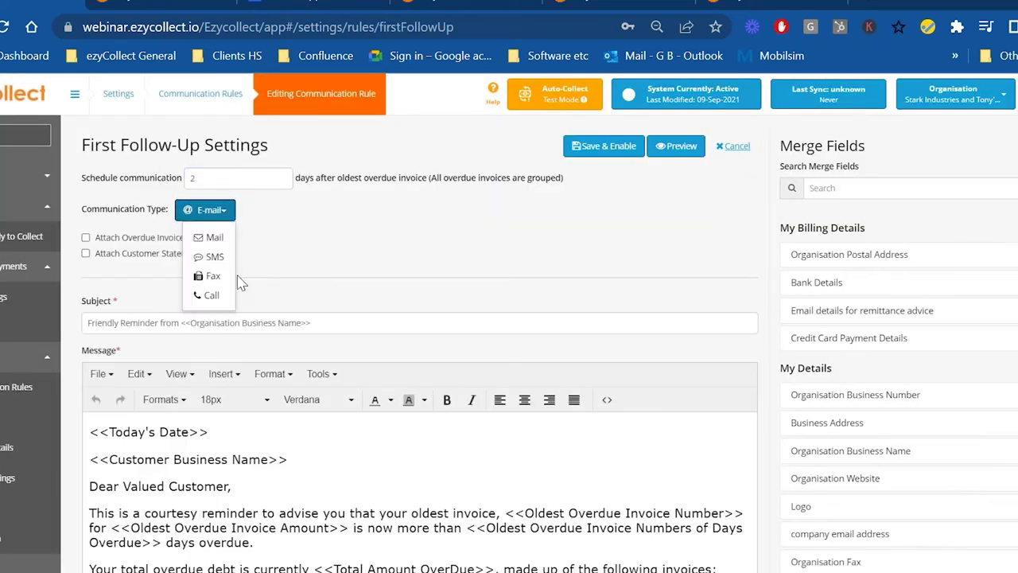
left_click(97, 239)
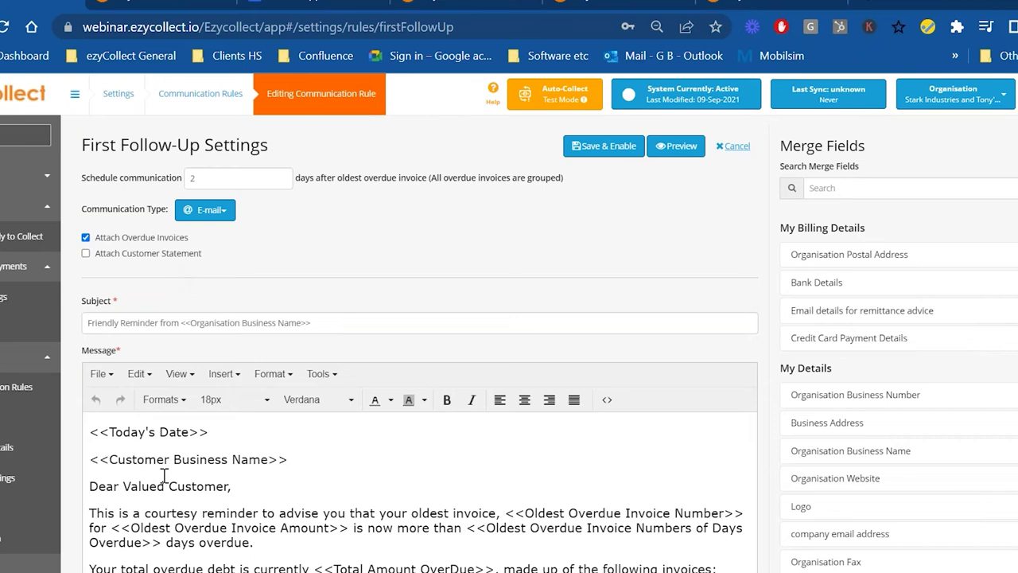
- Preview the First Follow-Up reminder email listing three overdue invoices totalling $16,242.75
scroll(246, 475, "down", 2)
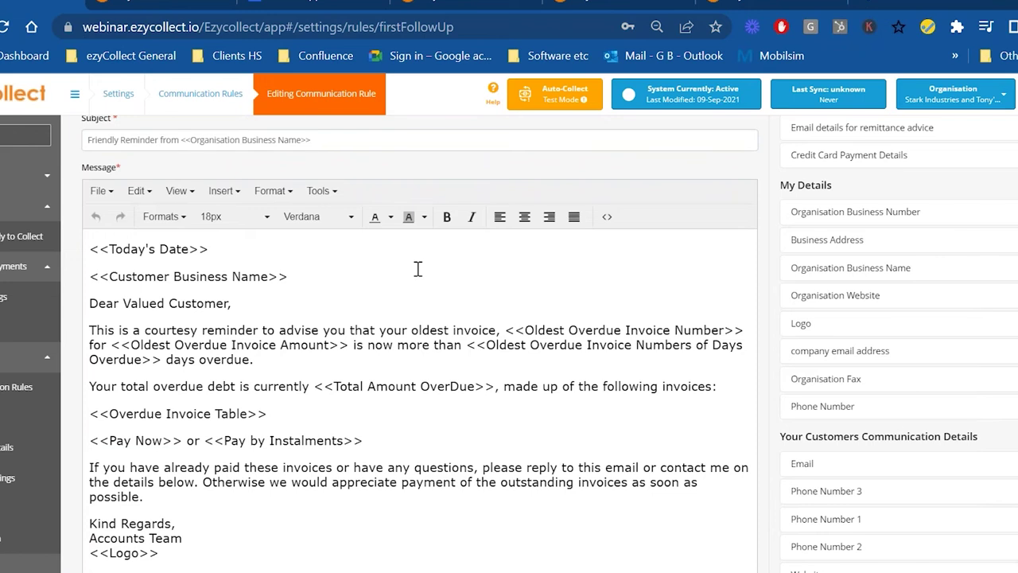
scroll(418, 269, "up", 2)
left_click(675, 146)
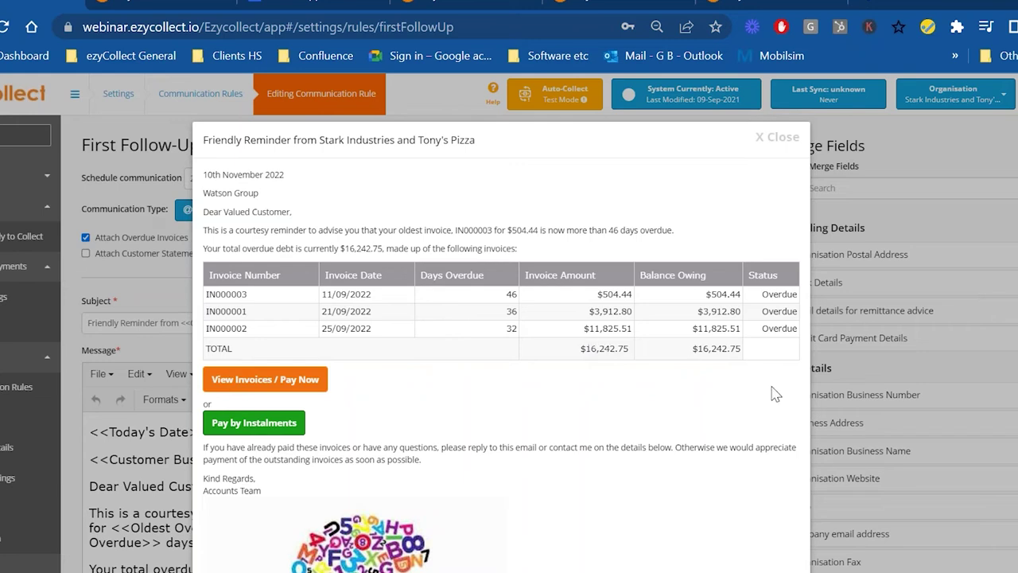
- Close the email preview and cancel the rule editor without saving
left_click(777, 137)
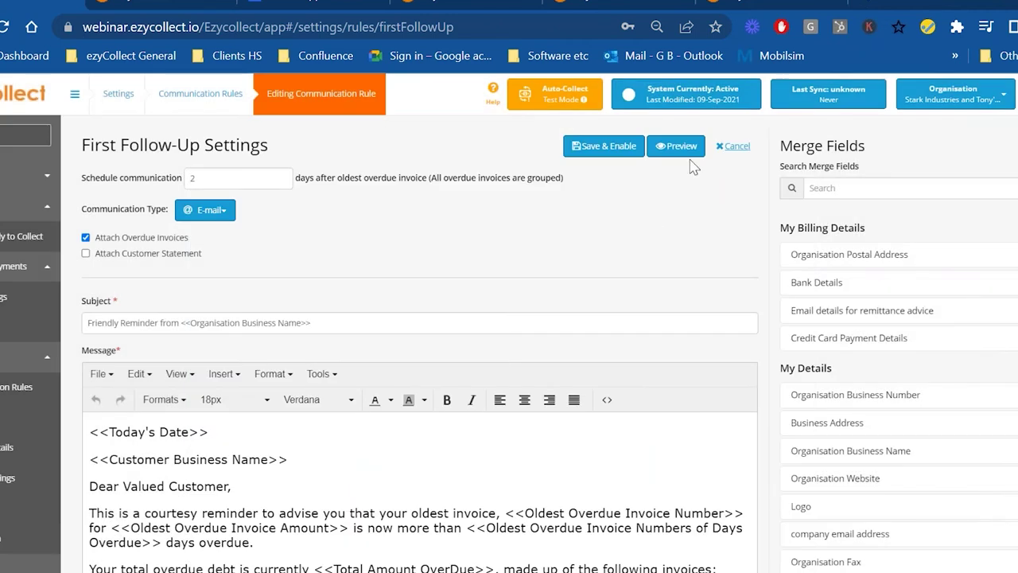
left_click(733, 147)
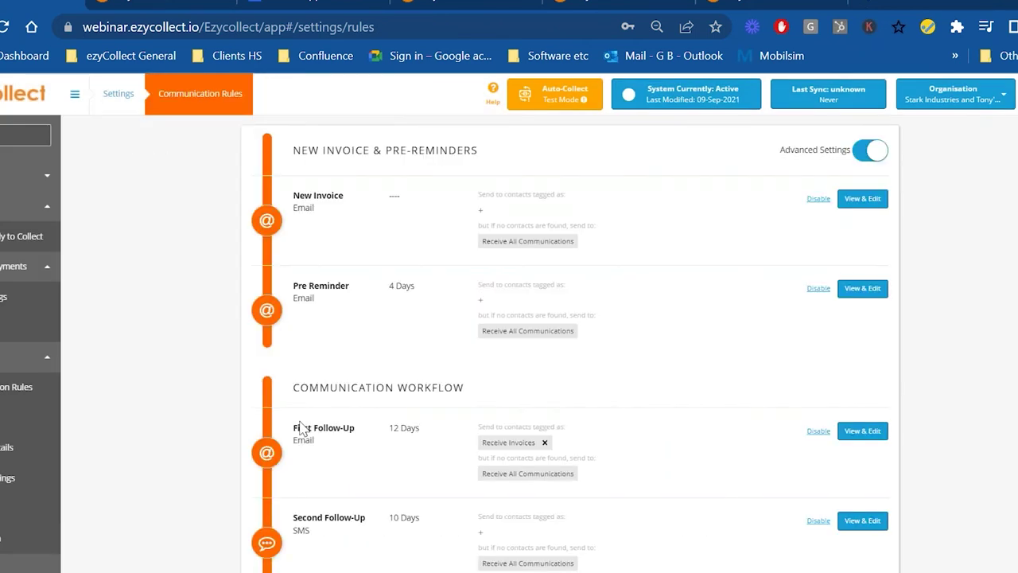
scroll(306, 430, "down", 10)
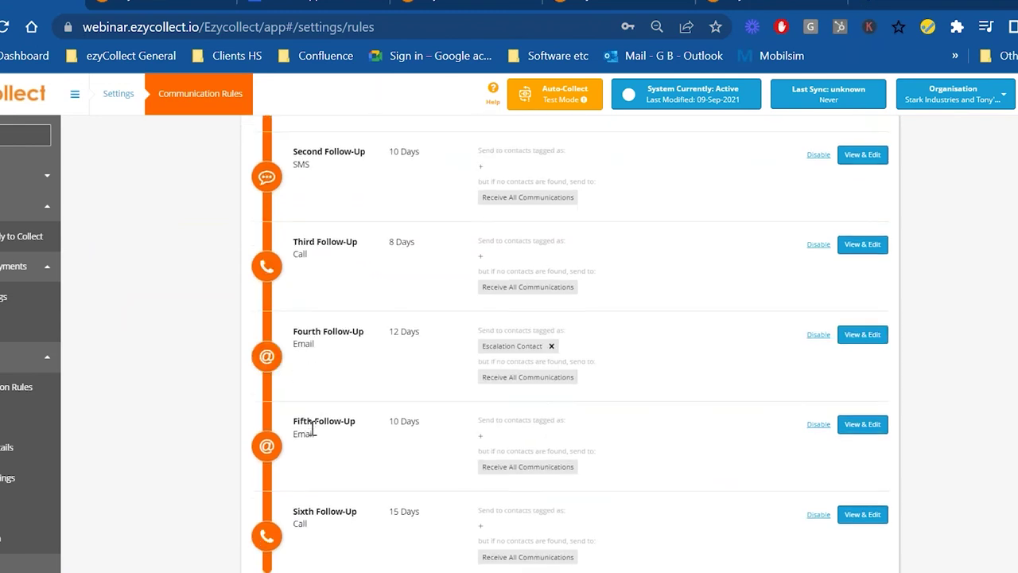
scroll(322, 472, "down", 1)
left_click_drag(290, 219, 505, 219)
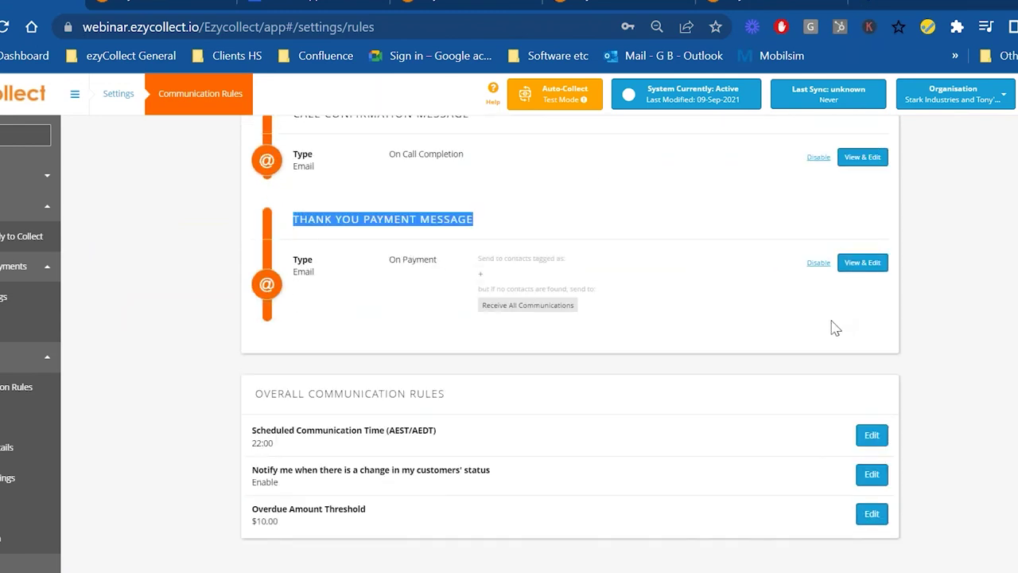
- Highlight the Third Follow-Up call rule at 8 days in the workflow list
scroll(833, 331, "up", 1)
scroll(828, 330, "up", 10)
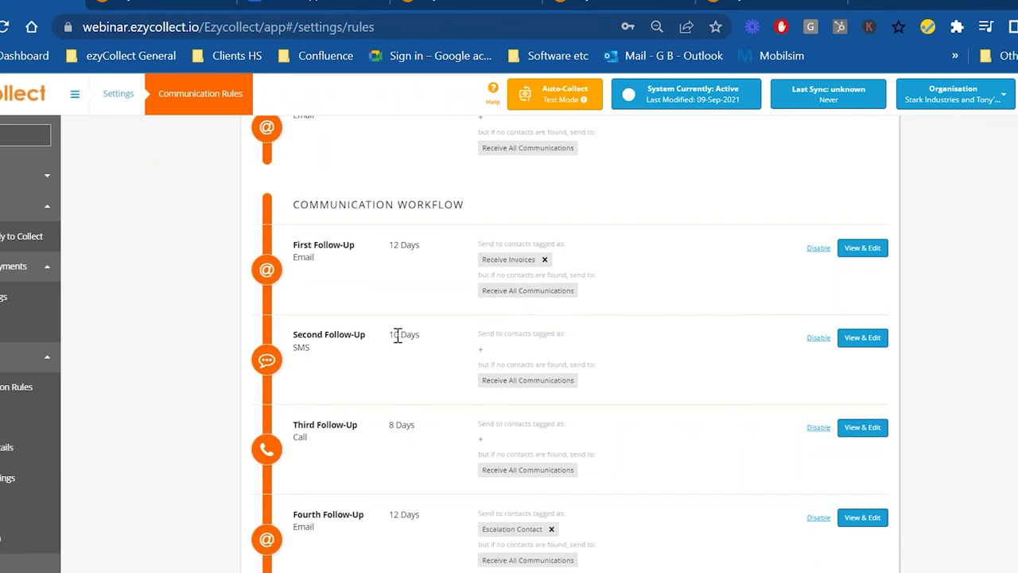
mouse_move(421, 427)
left_mouse_down()
mouse_move(398, 425)
mouse_move(421, 436)
left_mouse_up()
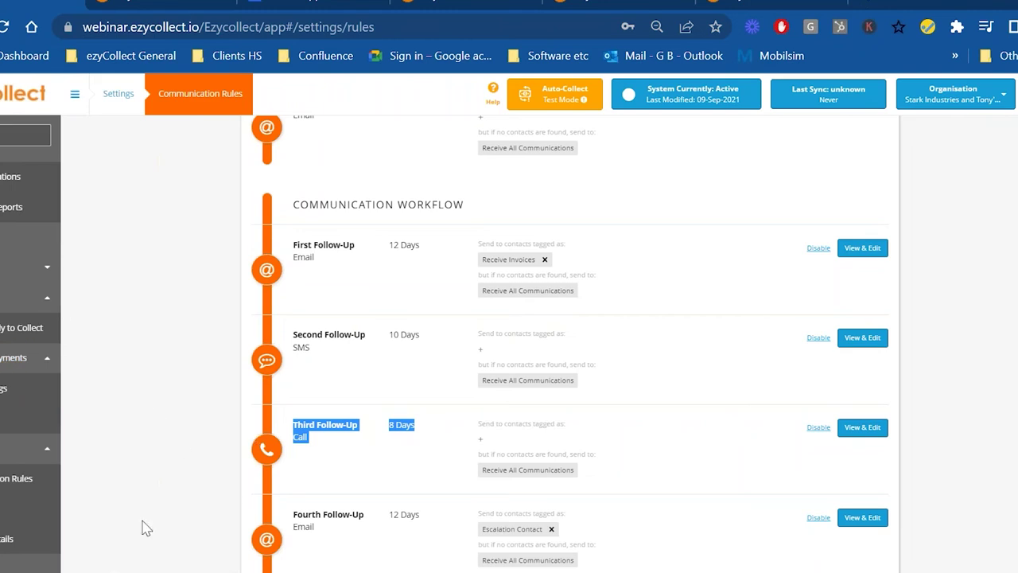
scroll(142, 527, "up", 3)
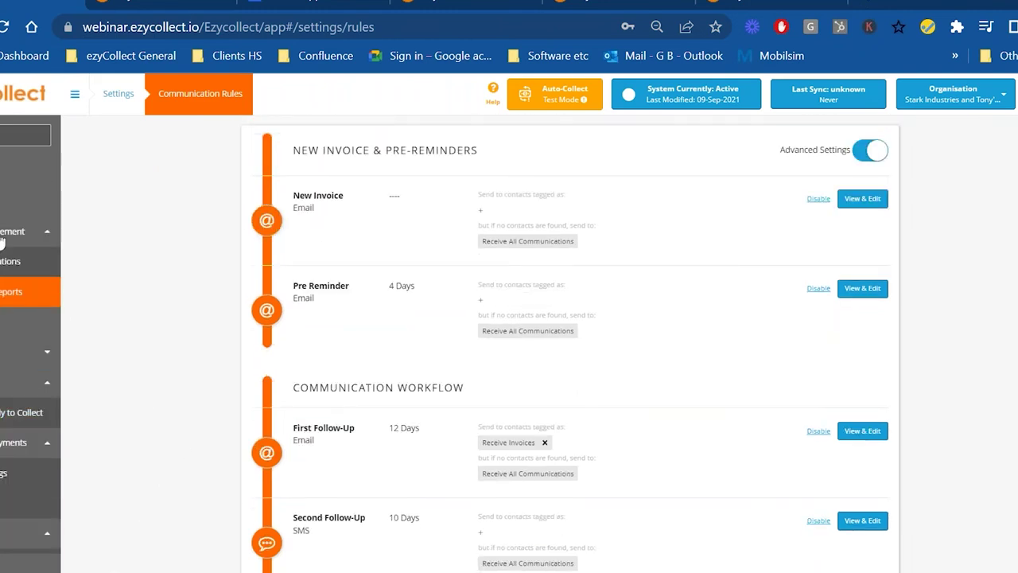
- Open Your Tasks to list the 46 calls to be made at the 6th Call stage
left_click(8, 197)
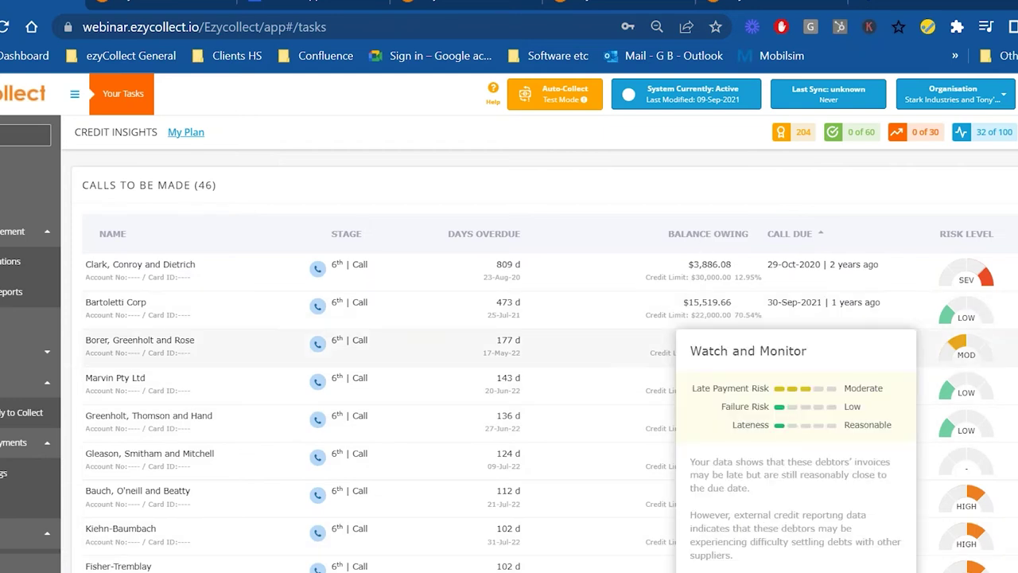
mouse_move(962, 468)
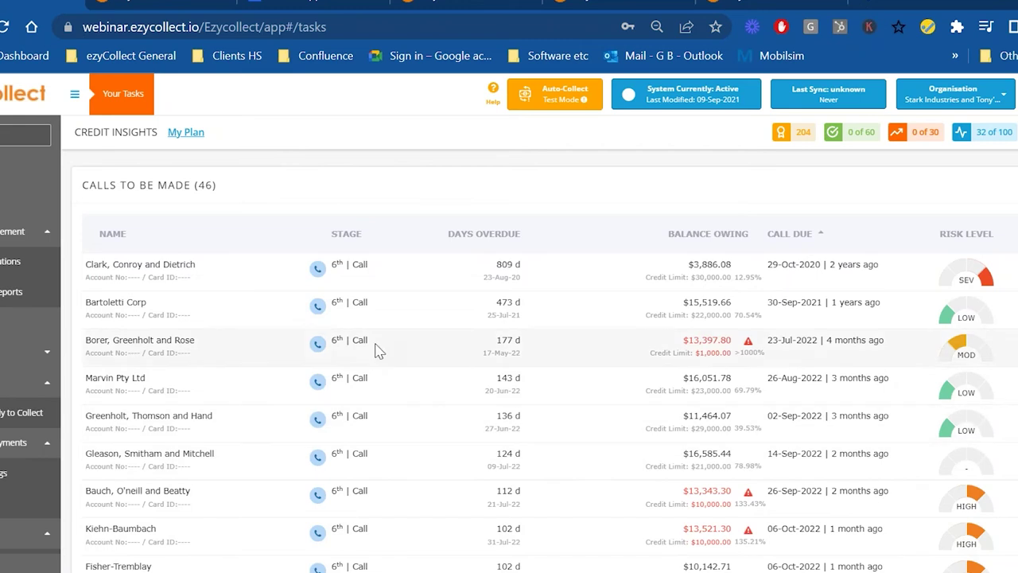
- Open Clark, Conroy and Dietrich's record and filter its activity history to communications
left_click(139, 268)
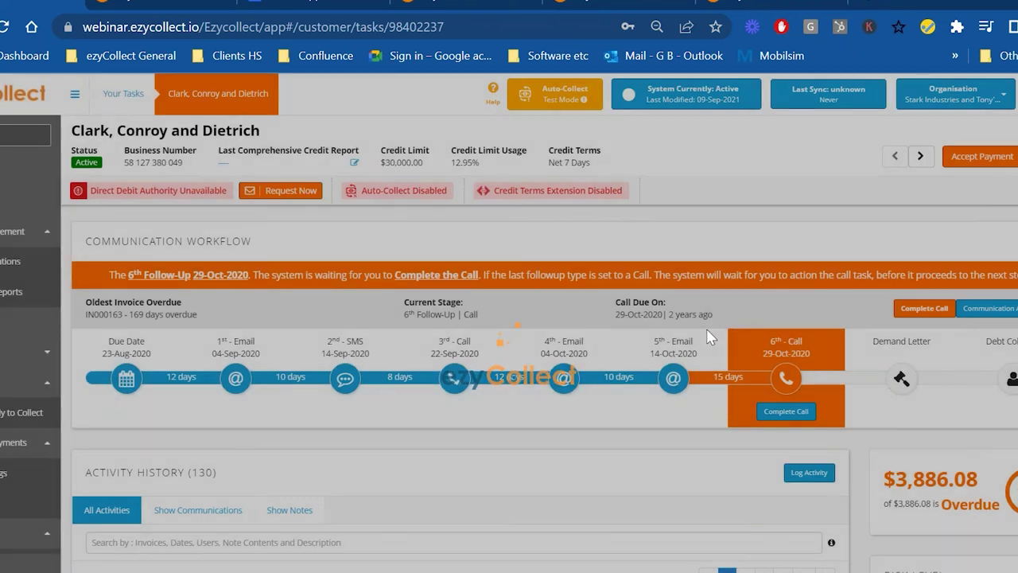
scroll(387, 432, "down", 3)
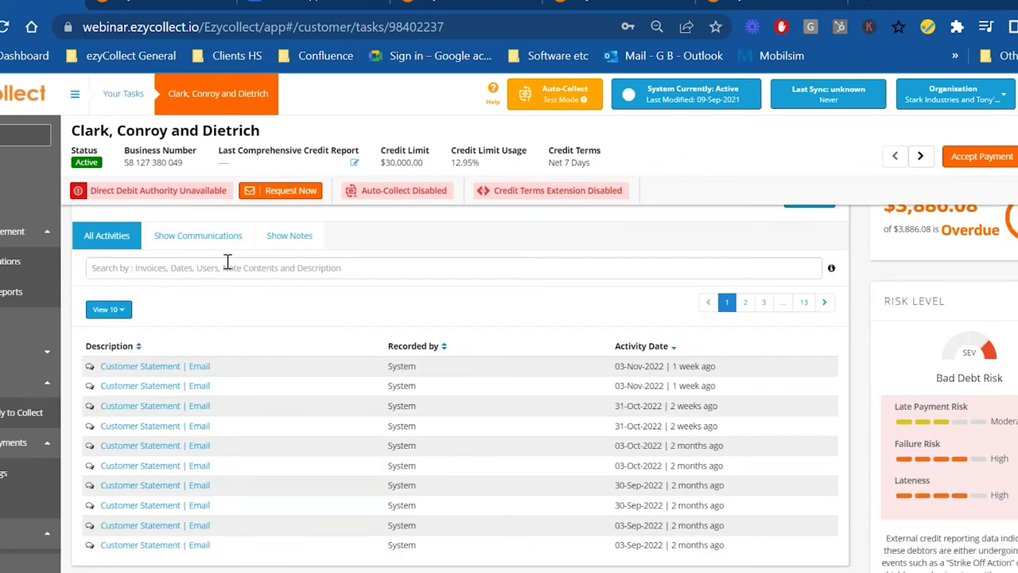
left_click(195, 237)
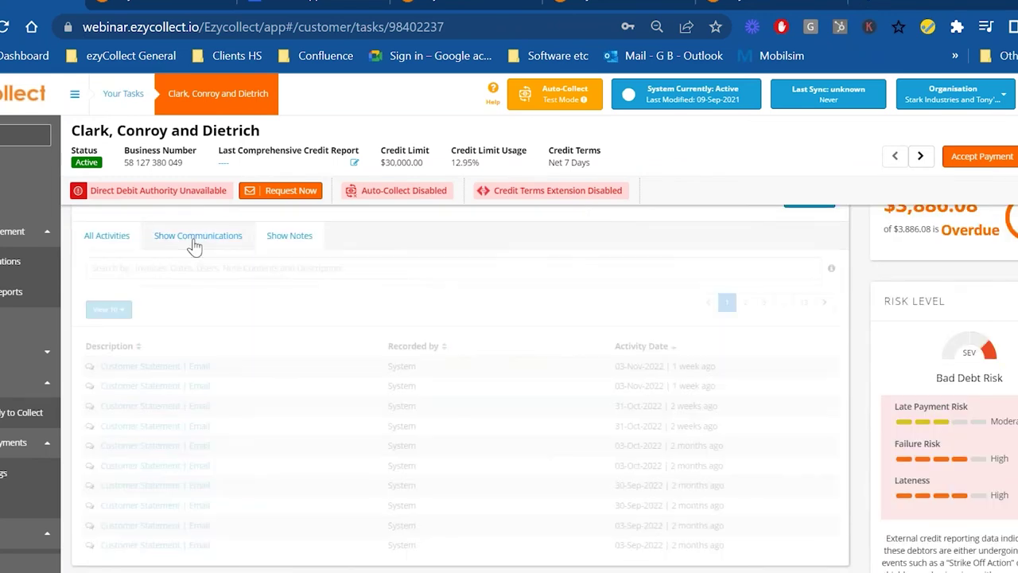
scroll(229, 387, "down", 1)
scroll(244, 412, "up", 5)
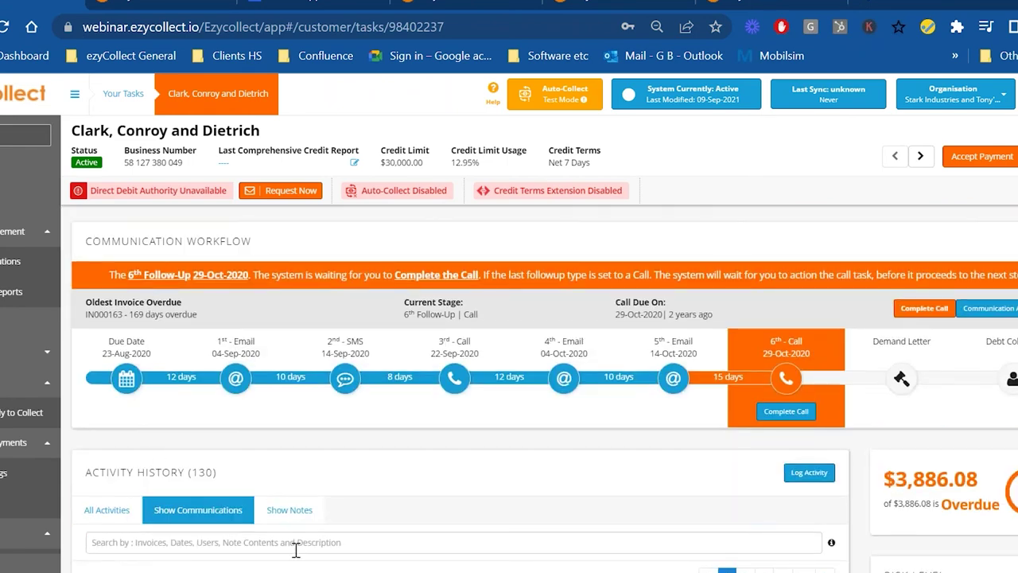
scroll(302, 518, "down", 10)
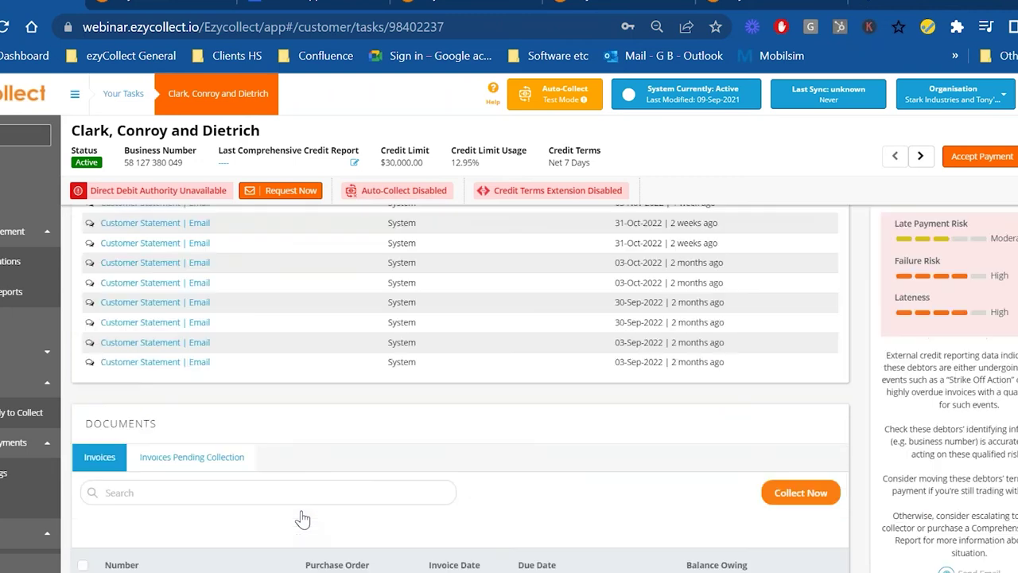
scroll(302, 518, "down", 5)
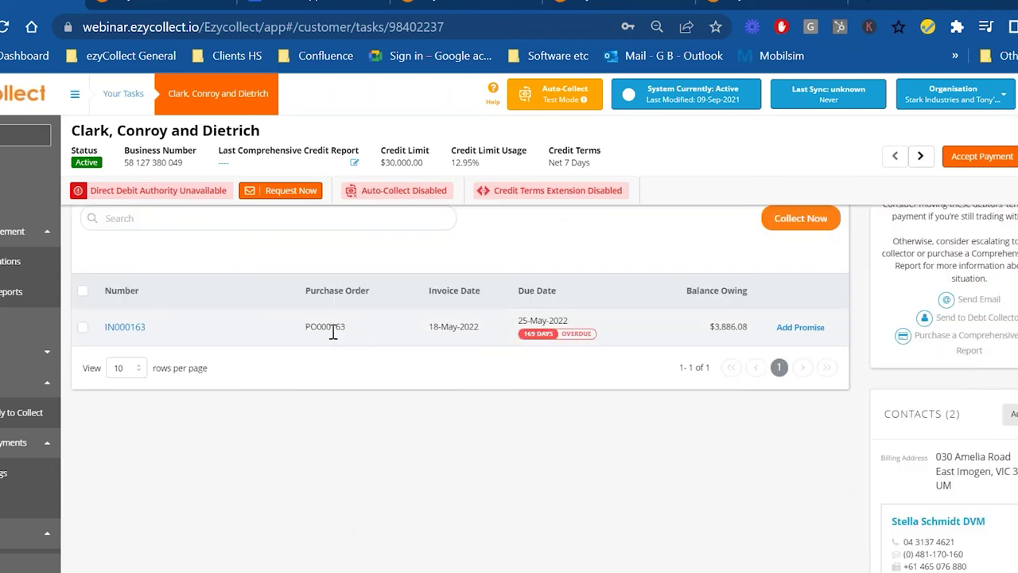
scroll(1009, 543, "down", 4)
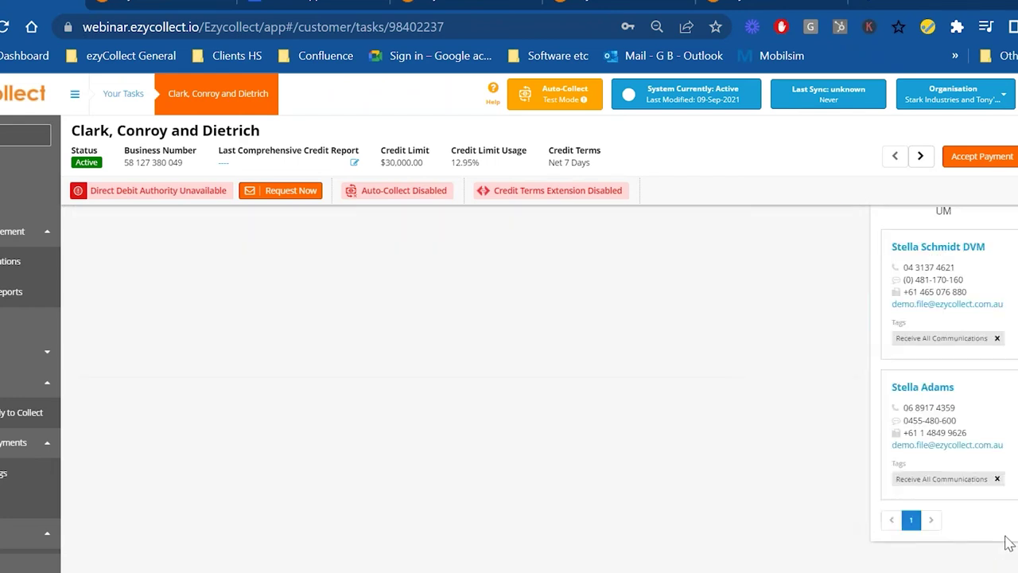
scroll(1009, 543, "up", 10)
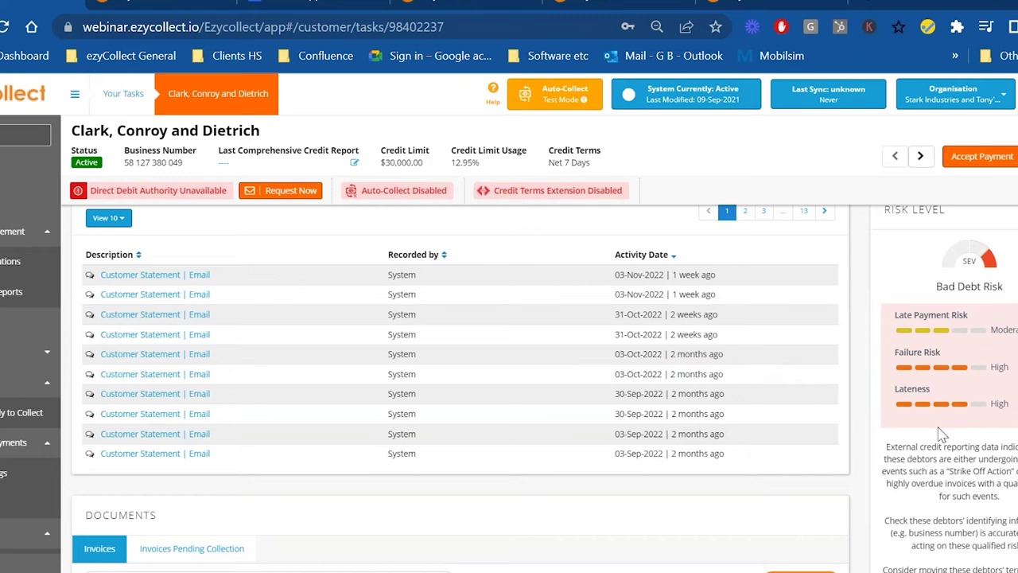
scroll(936, 437, "up", 1)
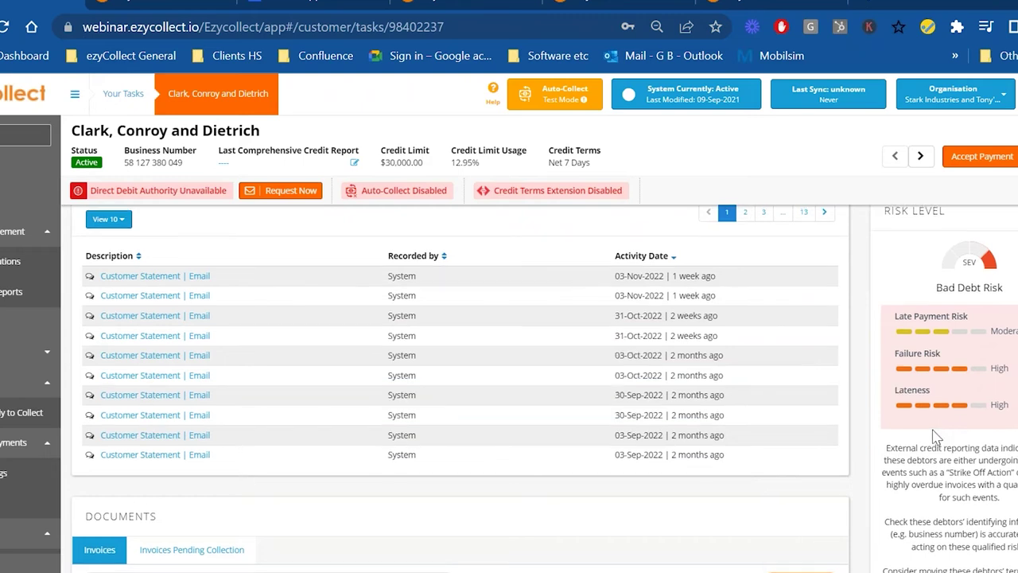
scroll(936, 436, "up", 5)
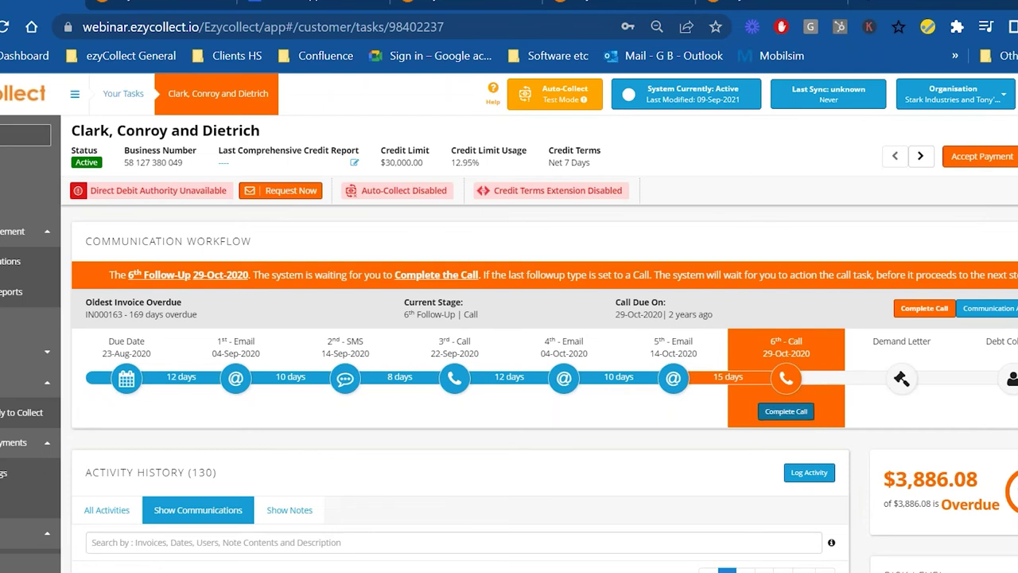
- Start completing the 6th follow-up call with the date 10-Nov-2022
left_click(786, 411)
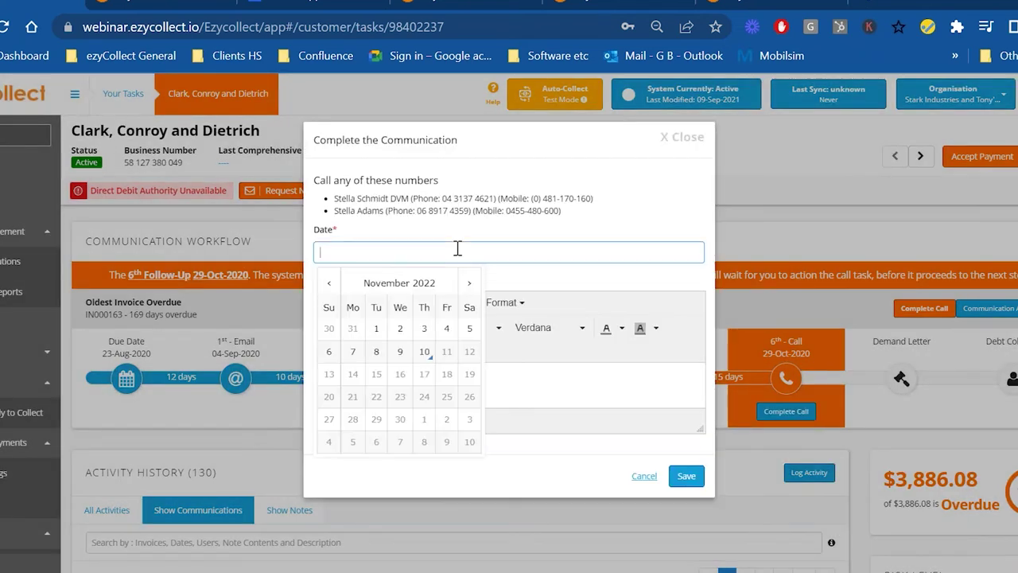
left_click(427, 353)
left_click(422, 378)
- Enter the call reason: the contact promised to pay today, but likely isn't truthful
type("soke")
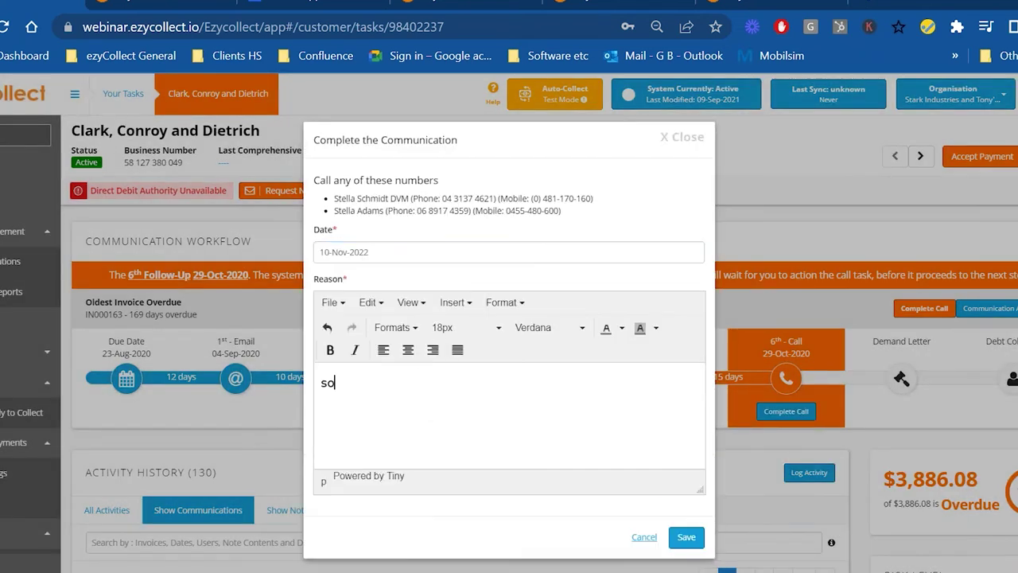
key("BackSpace")
key("BackSpace")
key("BackSpace")
type("poke to amana")
key("BackSpace")
type("da")
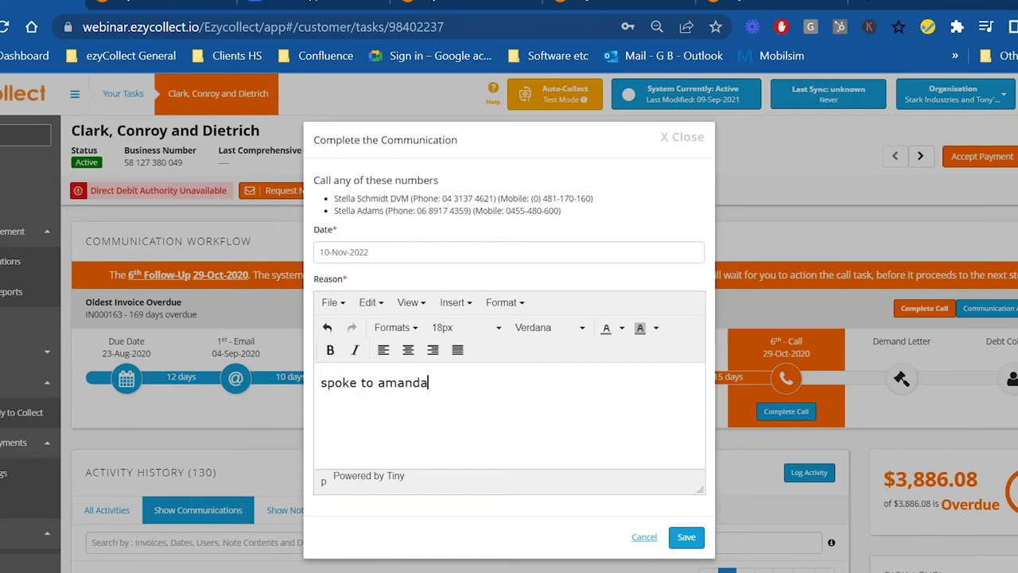
type(", said she would pay yo")
key("BackSpace")
key("BackSpace")
type("today. ub")
key("BackSpace")
key("BackSpace")
type("but I don't think she is telling us the truth")
key("BackSpace")
key("BackSpace")
type("th!")
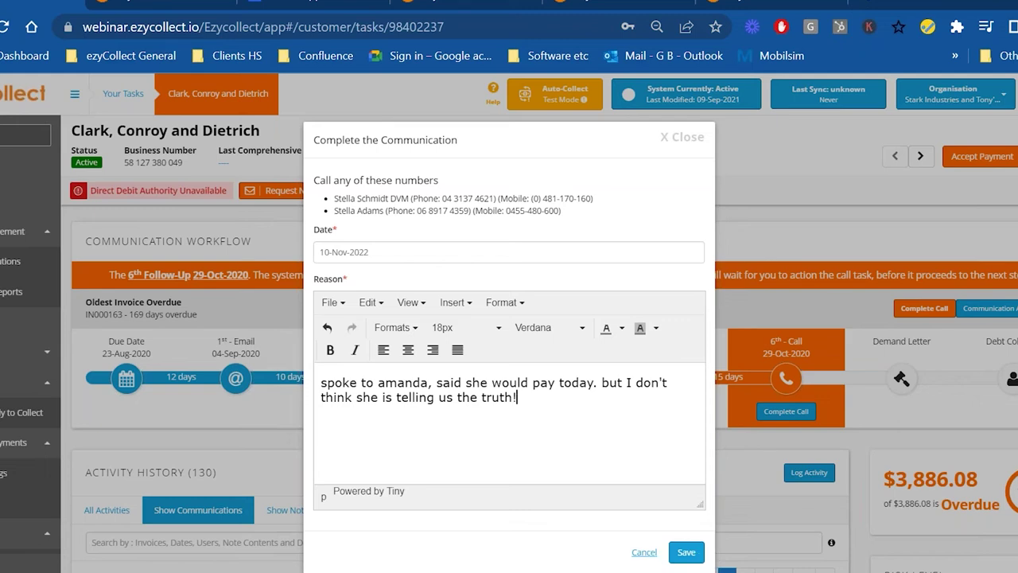
- Save the completed 6th follow-up call and send its confirmation email to the customer
left_click(689, 557)
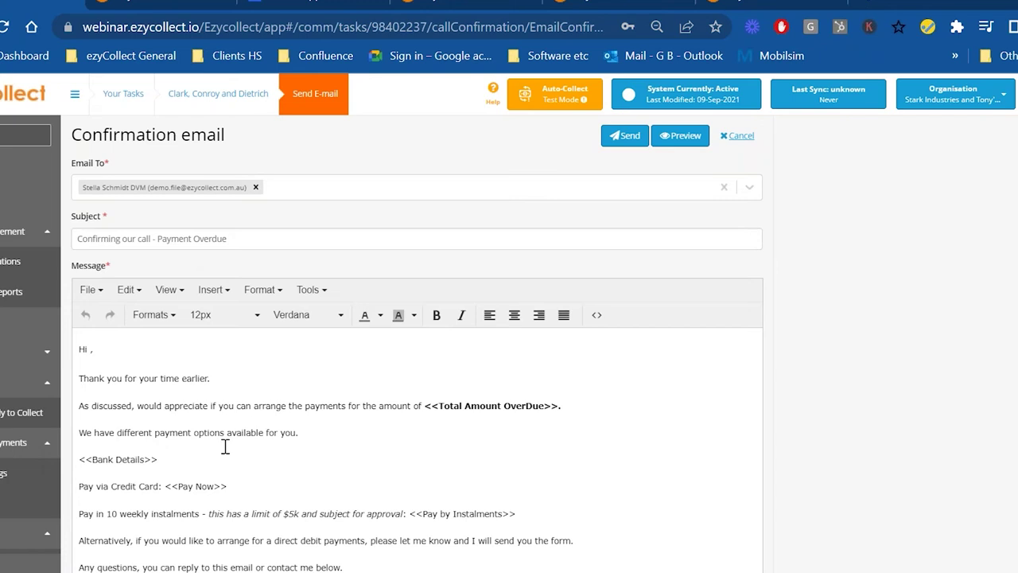
scroll(225, 448, "down", 5)
left_click(94, 518)
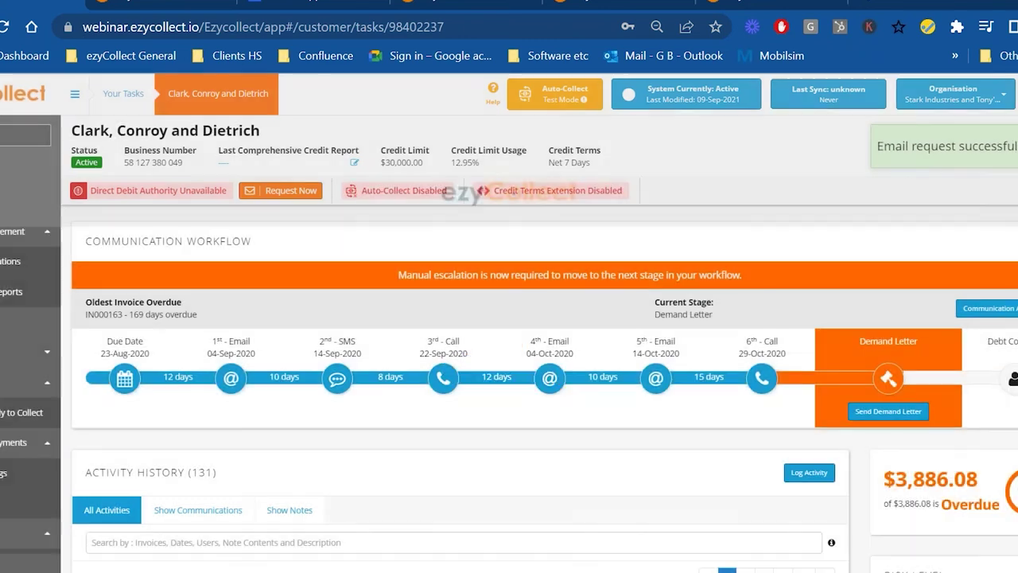
- View the logged 6th Follow-Up call note, then close it
scroll(136, 380, "down", 3)
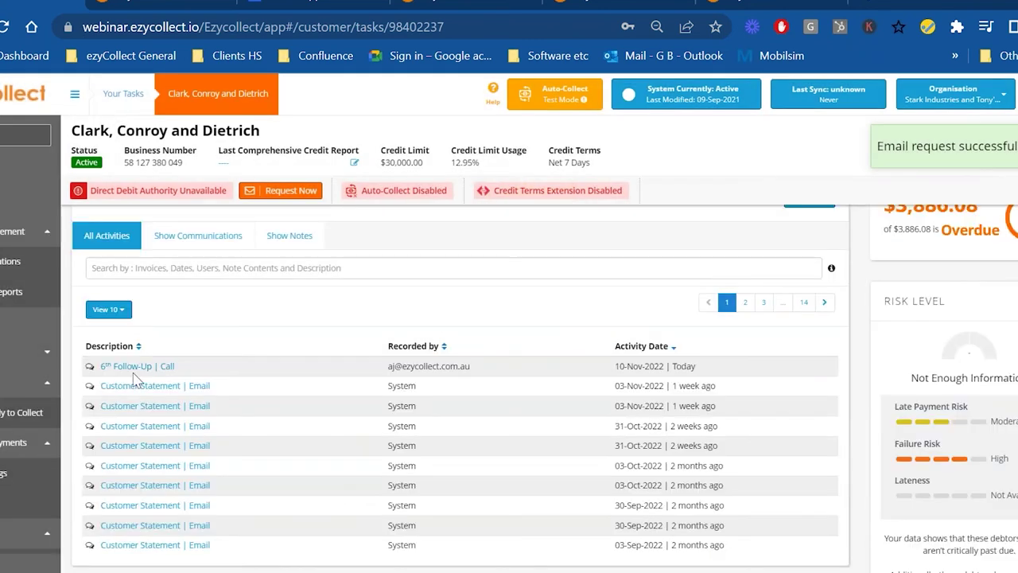
left_click(135, 366)
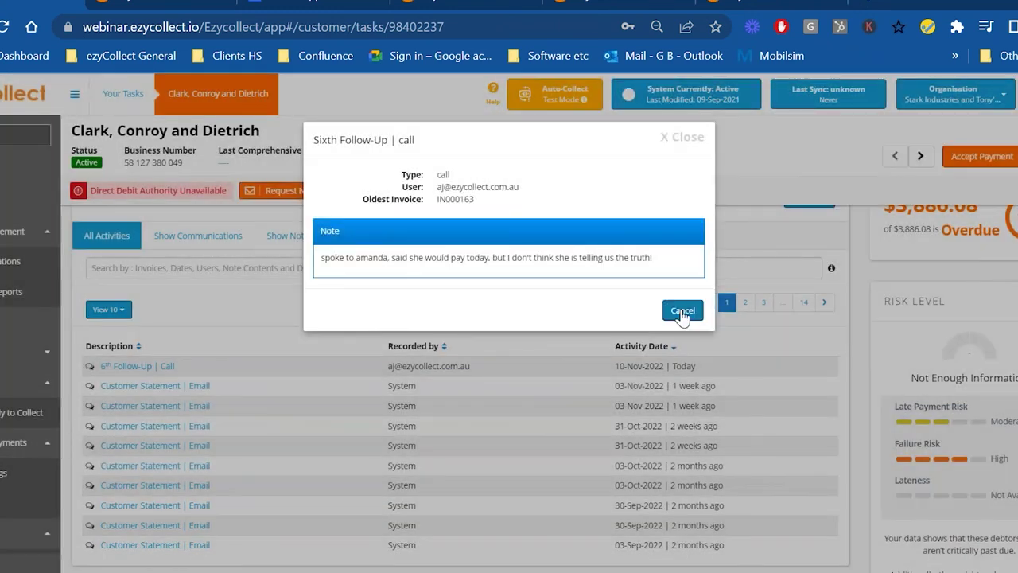
left_click(682, 311)
- Reload the customer page so the activity history shows 132 entries
scroll(213, 386, "up", 2)
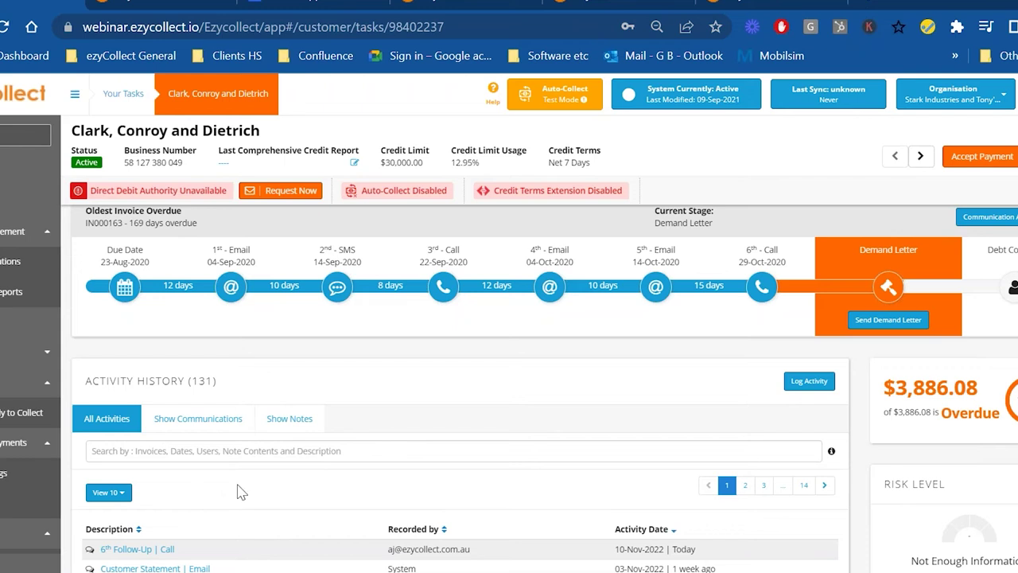
scroll(341, 478, "up", 2)
scroll(341, 481, "down", 4)
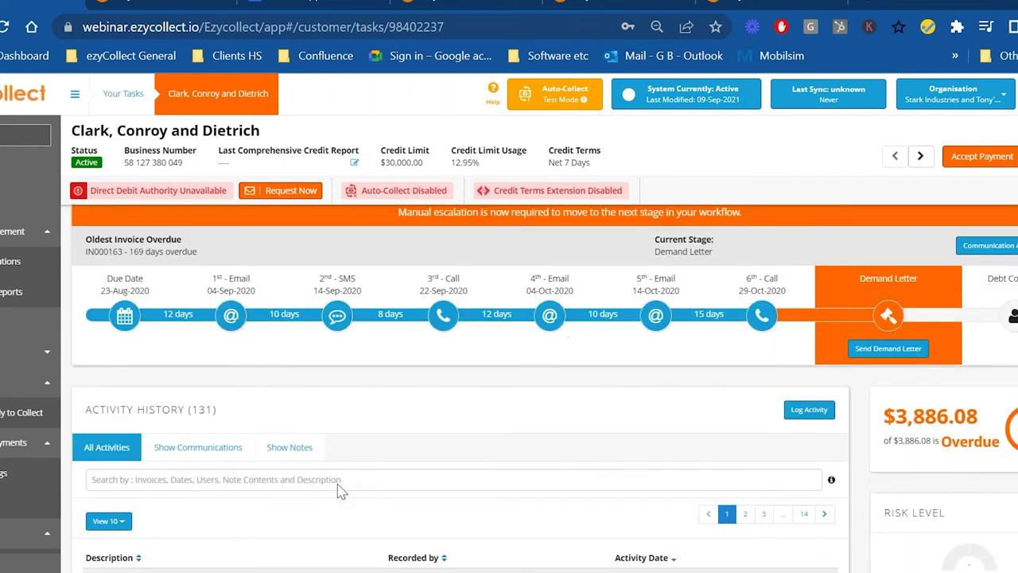
left_click(5, 30)
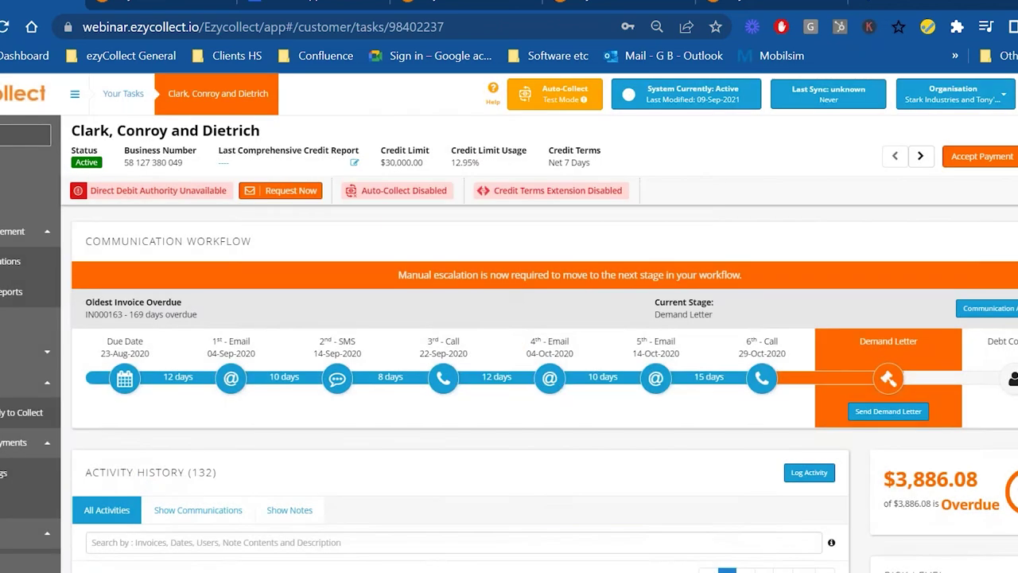
scroll(103, 454, "down", 3)
left_click_drag(254, 470, 111, 471)
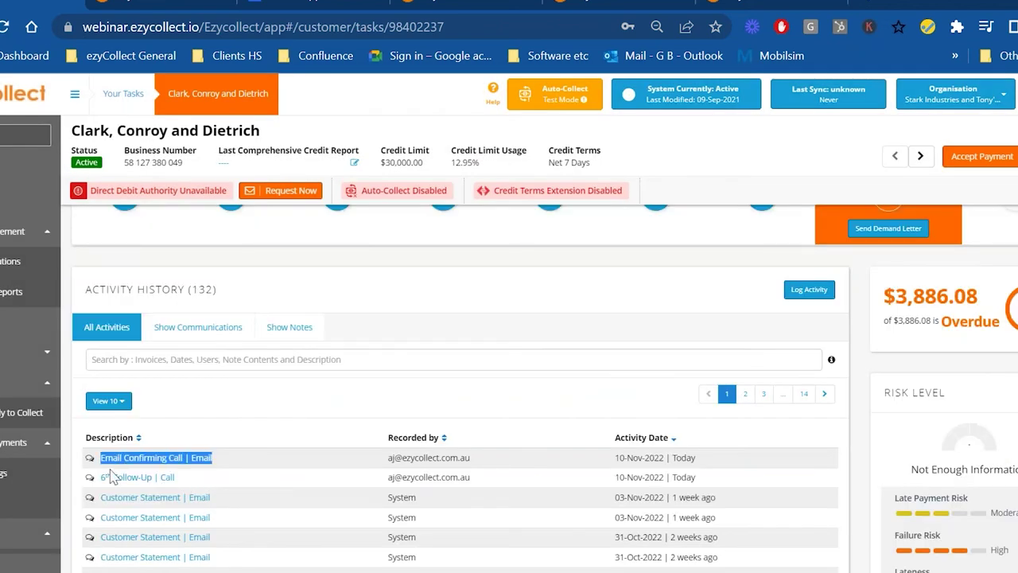
left_click(159, 460)
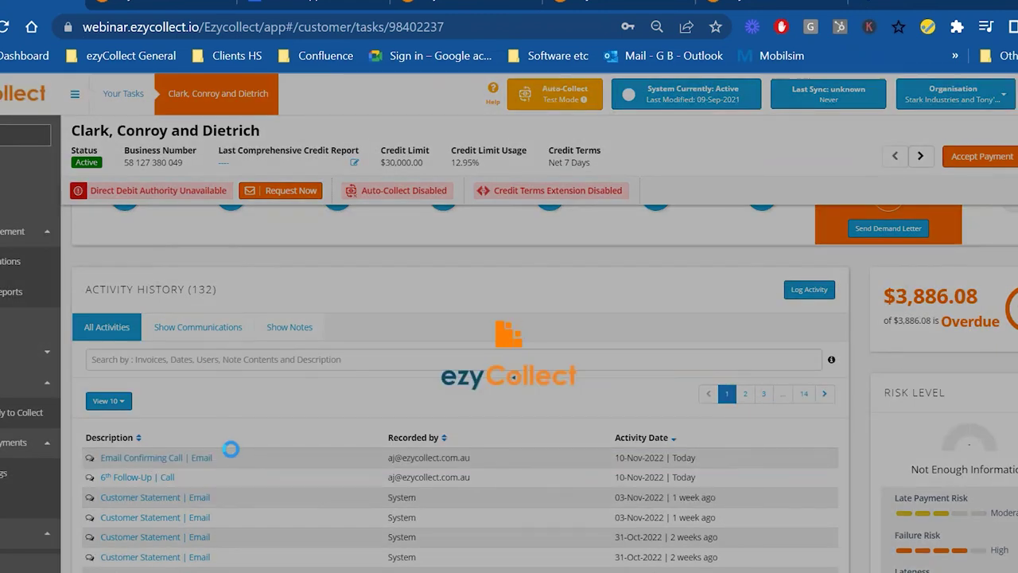
scroll(586, 364, "down", 4)
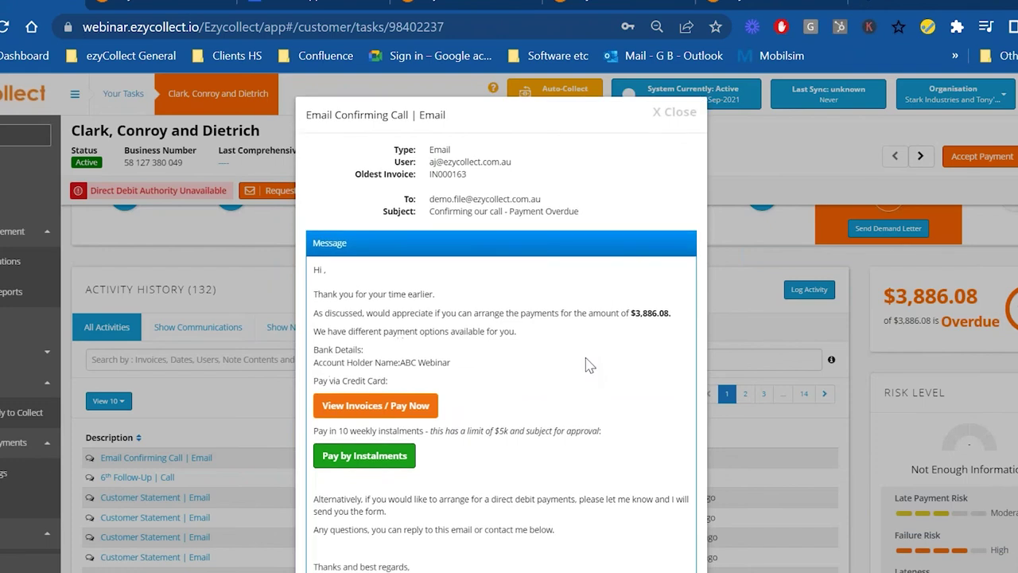
scroll(573, 420, "up", 2)
scroll(629, 182, "up", 2)
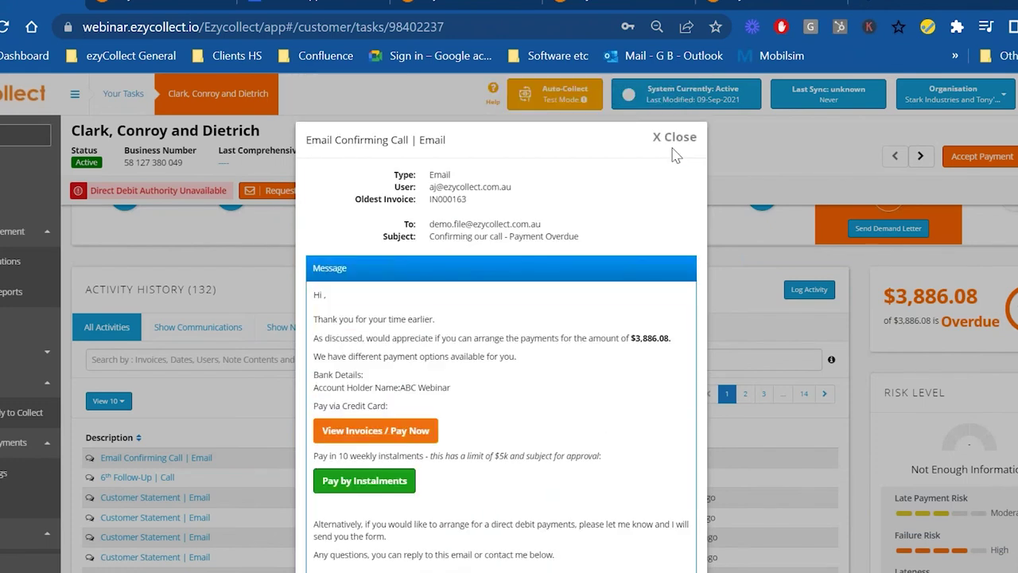
left_click(671, 136)
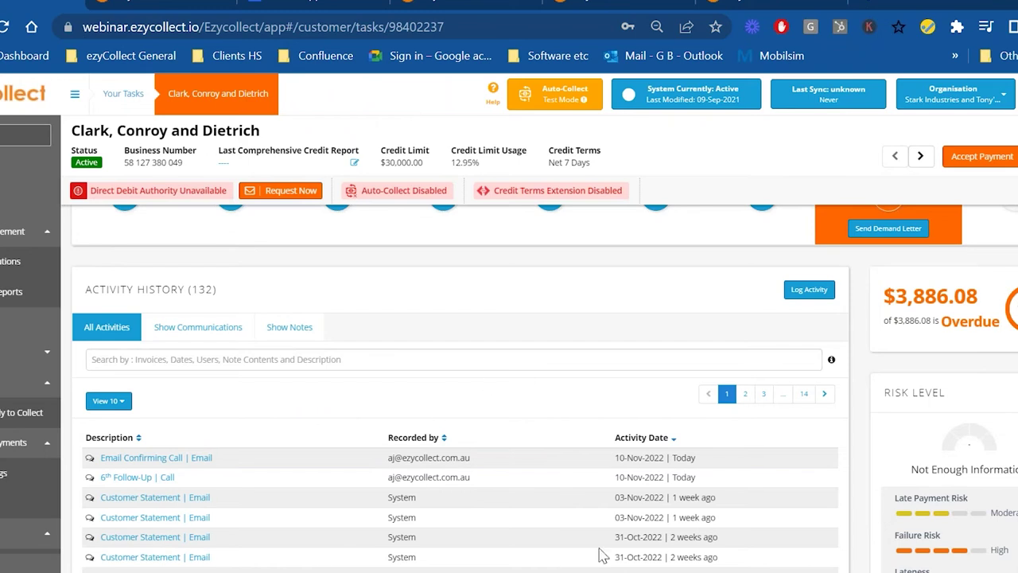
- Start a payment promise for overdue invoice IN000163 ($3,886.08) from the Invoices table
scroll(603, 556, "down", 1)
scroll(275, 466, "down", 5)
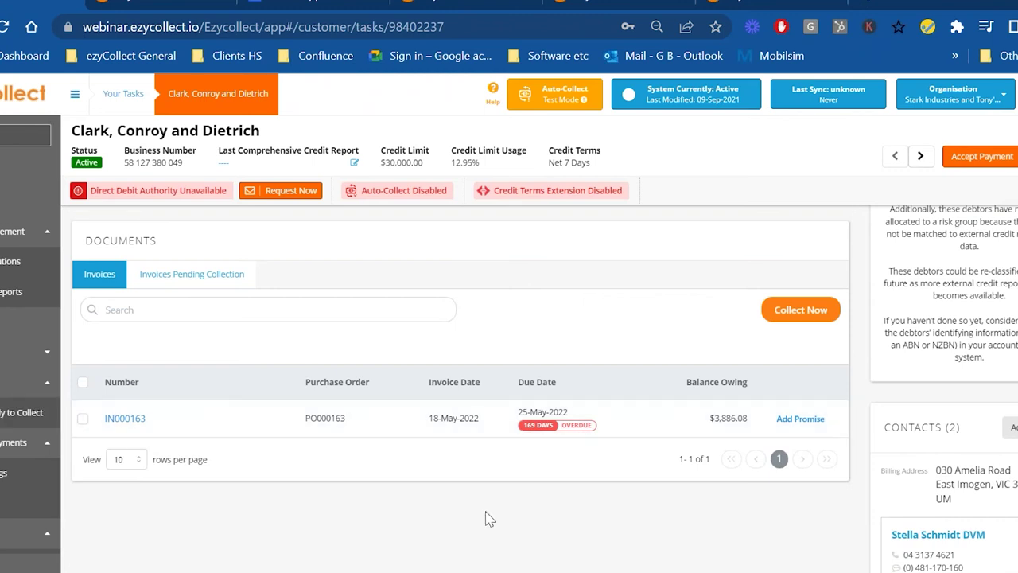
scroll(490, 518, "up", 5)
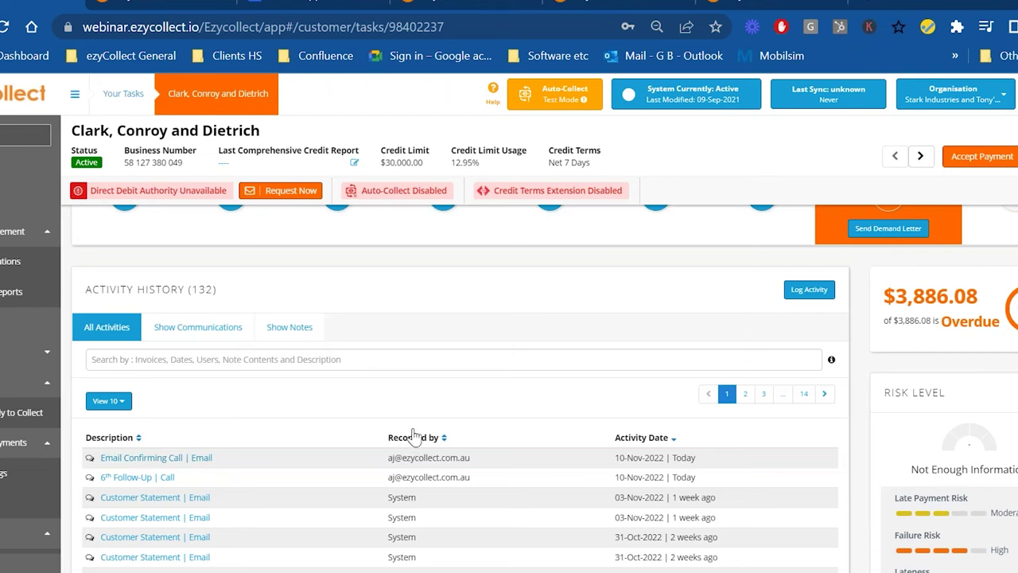
scroll(413, 435, "down", 7)
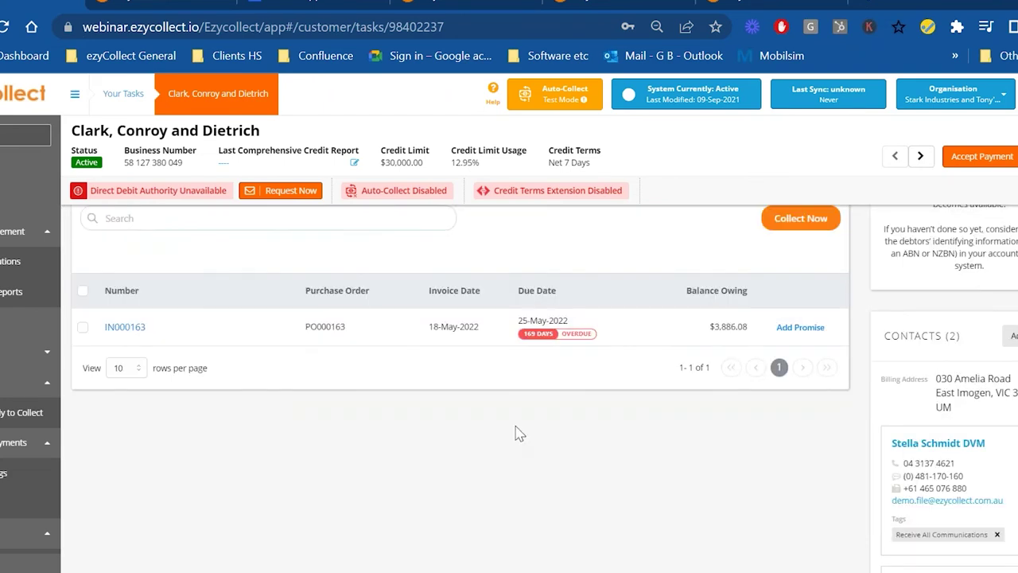
left_click(780, 331)
- Add a payment promise for IN000163 dated 16 November 2022, noting the contact promised to pay
left_click(404, 223)
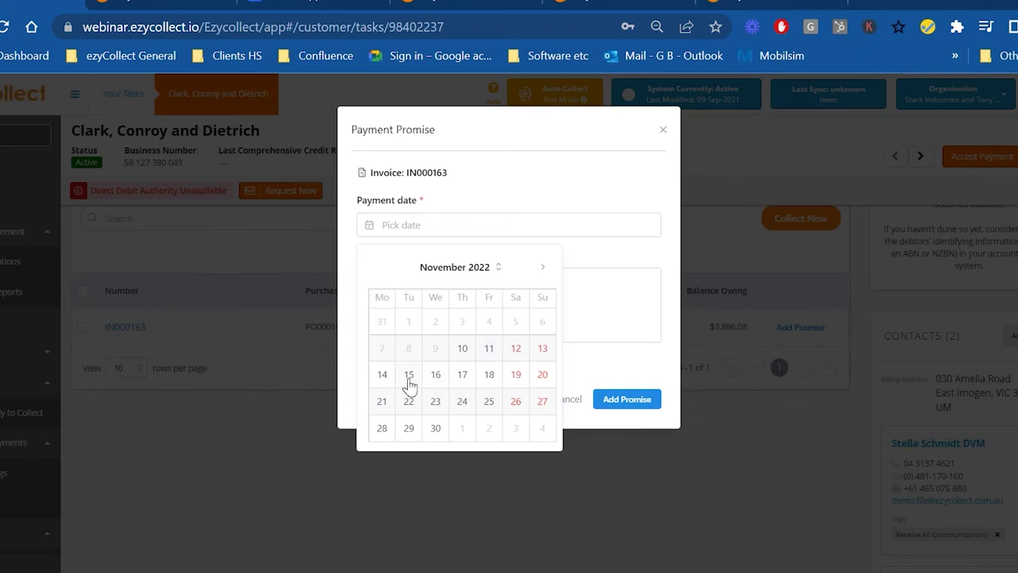
left_click(433, 375)
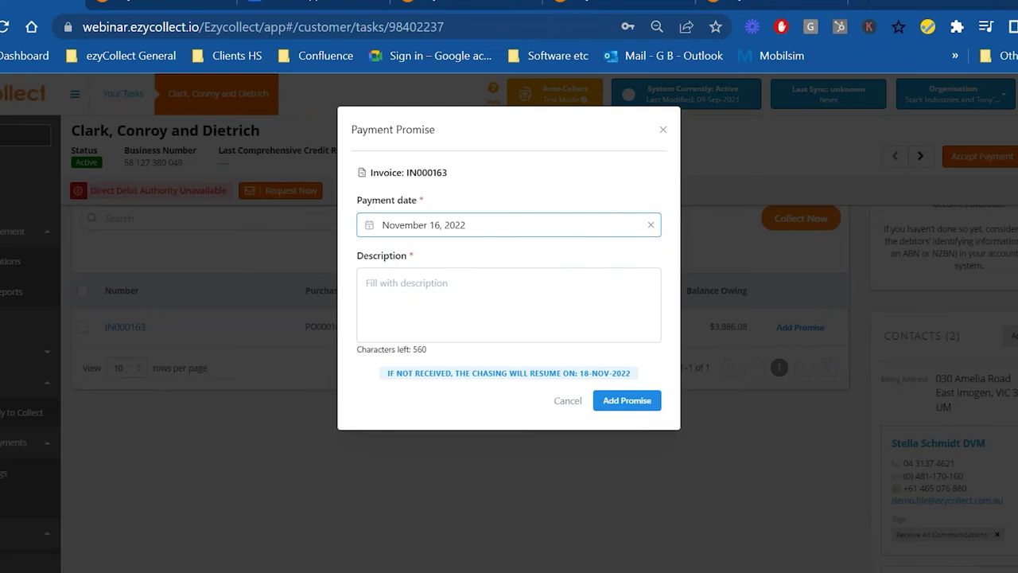
left_click(492, 271)
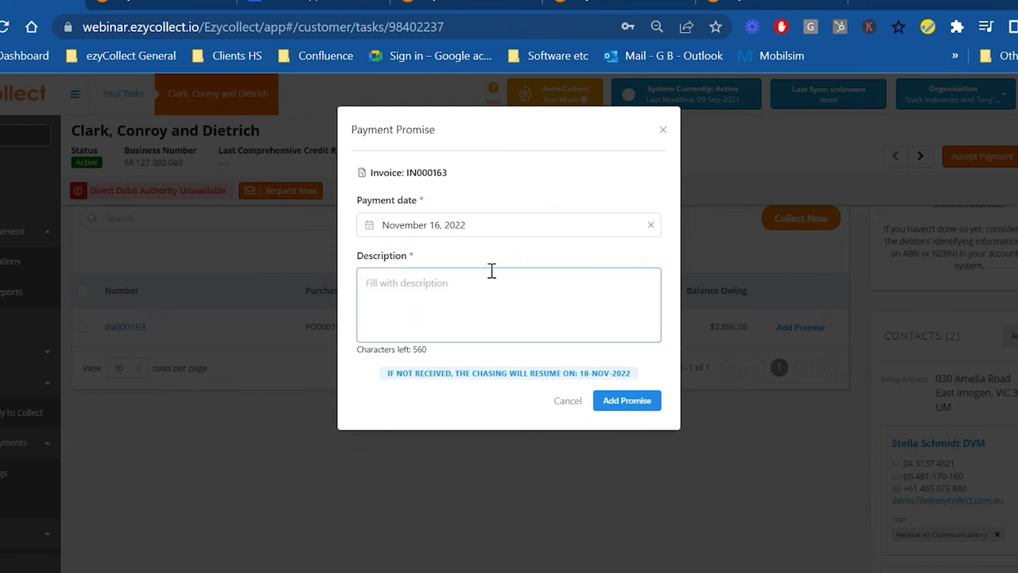
type("amanda promosed")
key("BackSpace")
key("BackSpace")
key("BackSpace")
key("BackSpace")
type("ised to pay")
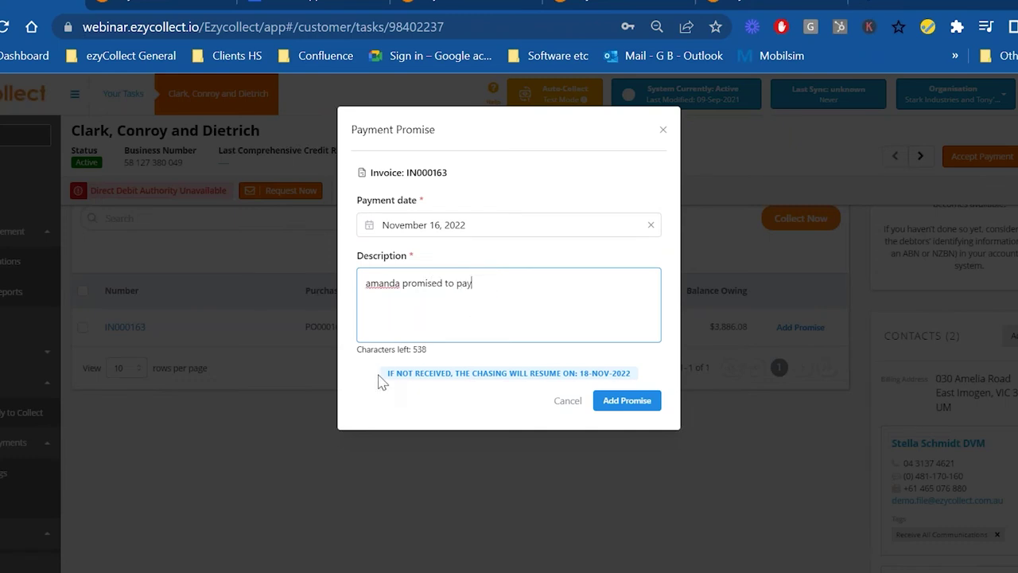
left_click_drag(379, 376, 647, 373)
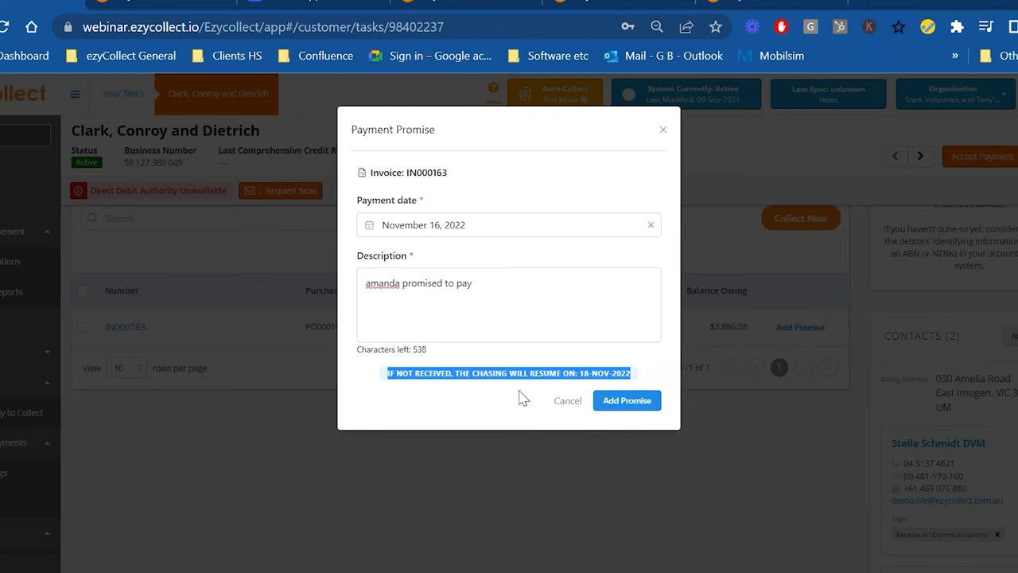
left_click(524, 420)
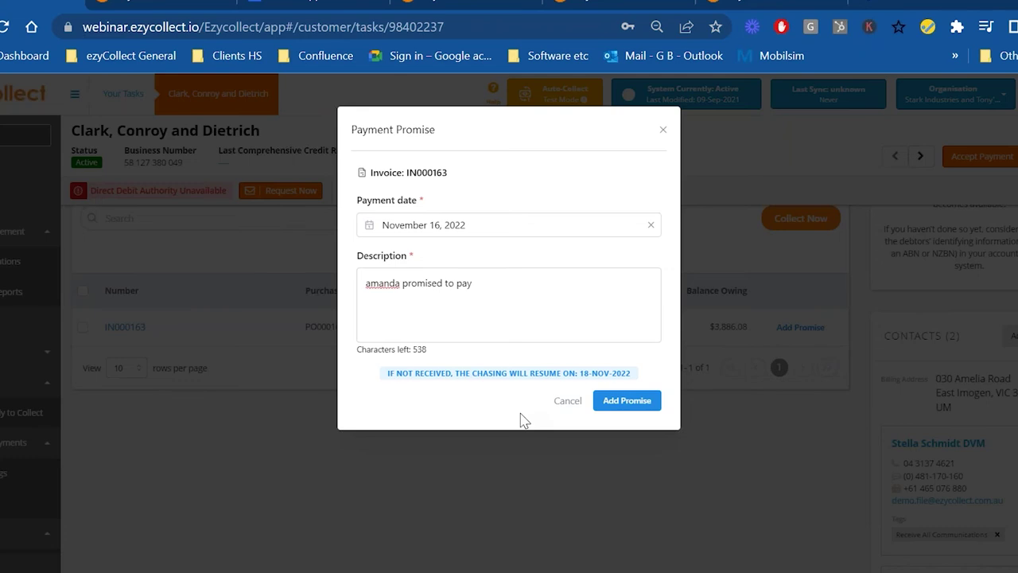
left_click(627, 403)
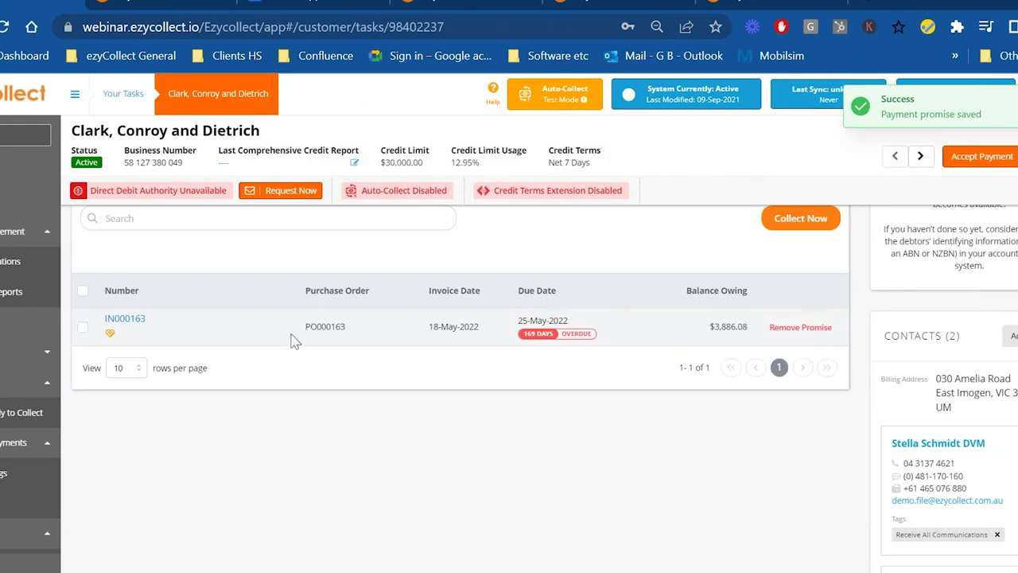
- Check the promise icon's tooltip, then return to Your Tasks, now listing 45 calls to be made
mouse_move(112, 339)
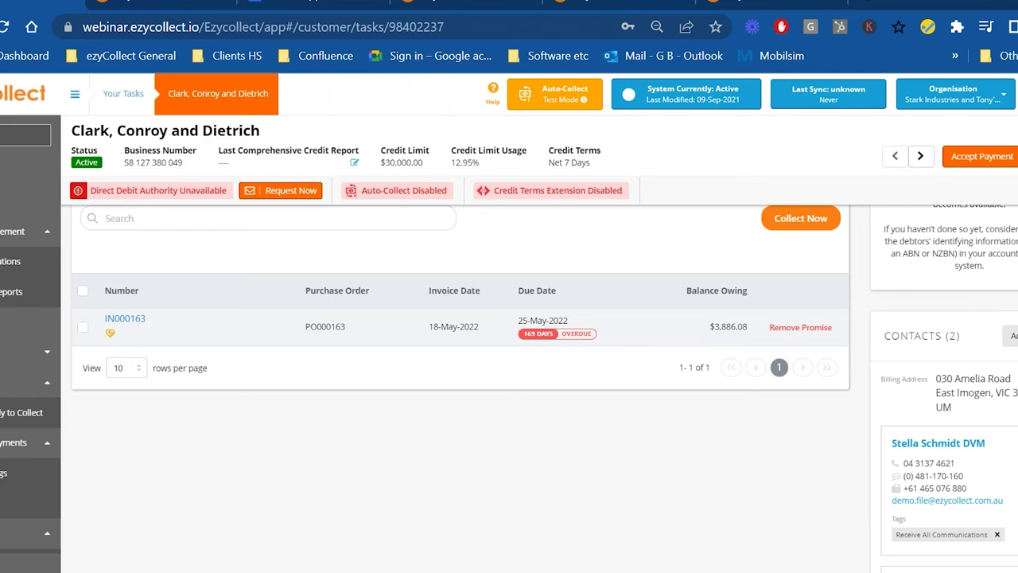
scroll(643, 362, "up", 1)
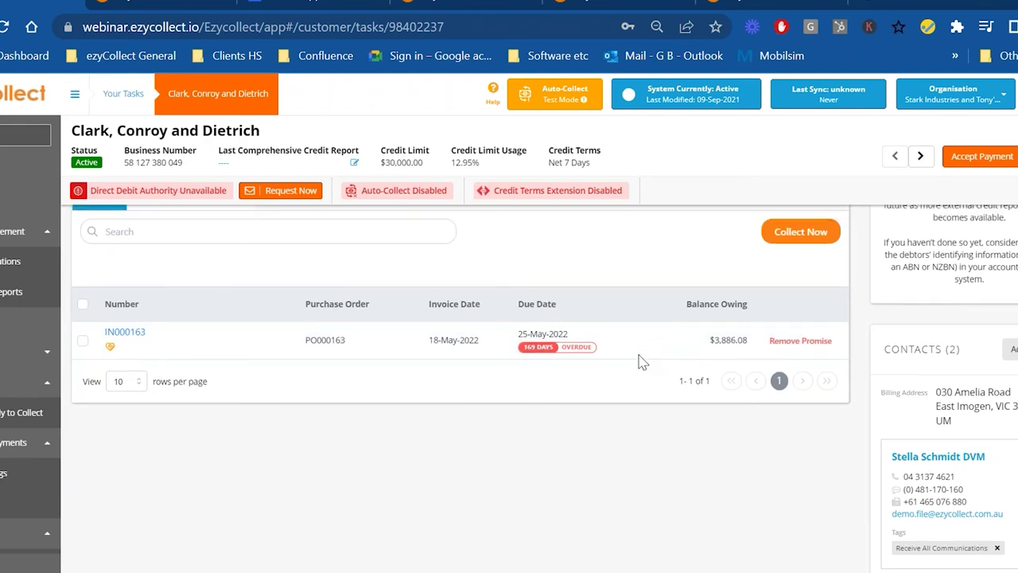
scroll(642, 362, "up", 8)
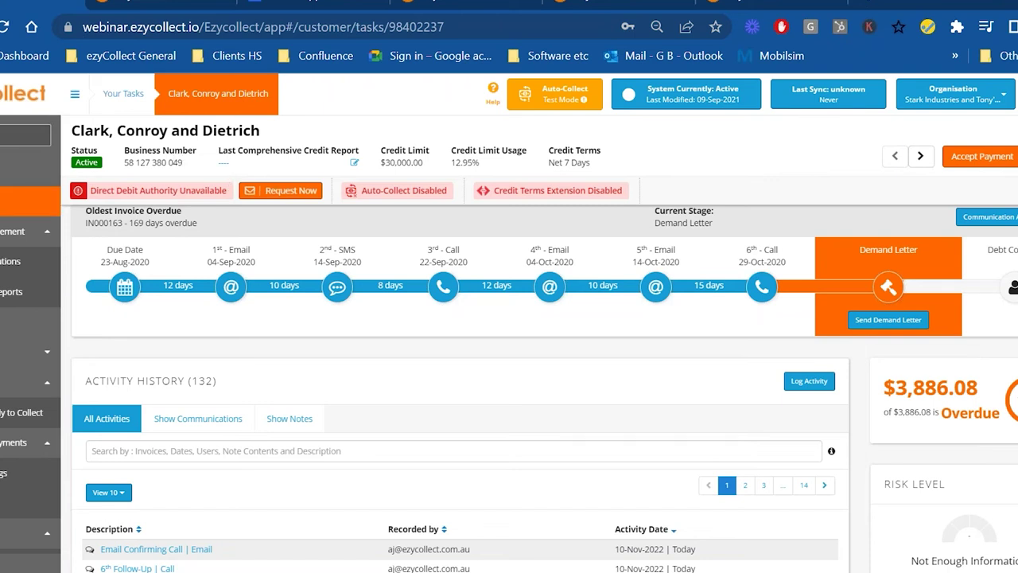
left_click(24, 201)
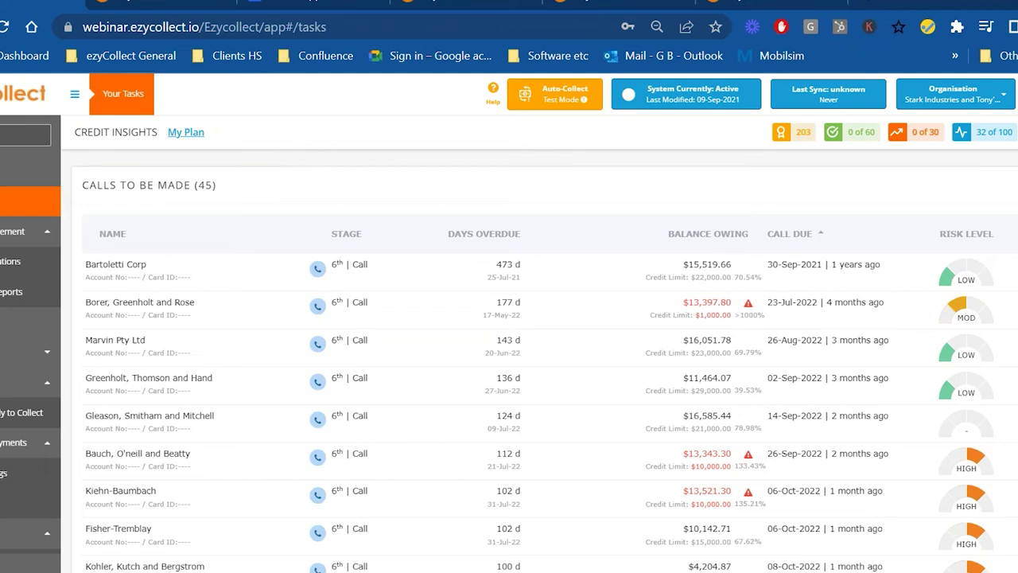
- Open Gleason, Smitham and Mitchell from the Calls To Be Made list
left_click(116, 414)
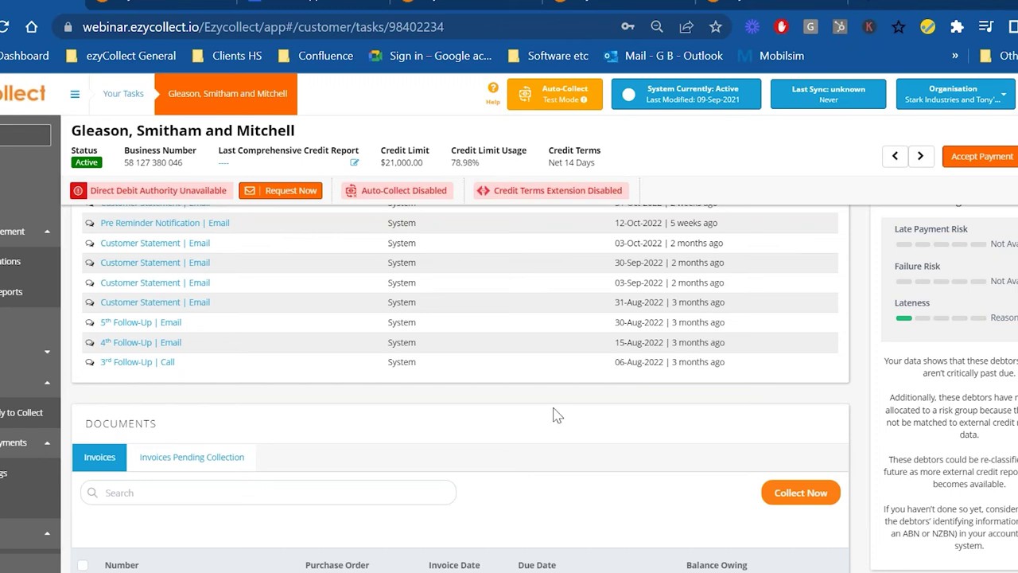
- Choose Send Email under Accept Payment to draft a Friendly Reminder from the On Demand Email template
scroll(557, 416, "up", 5)
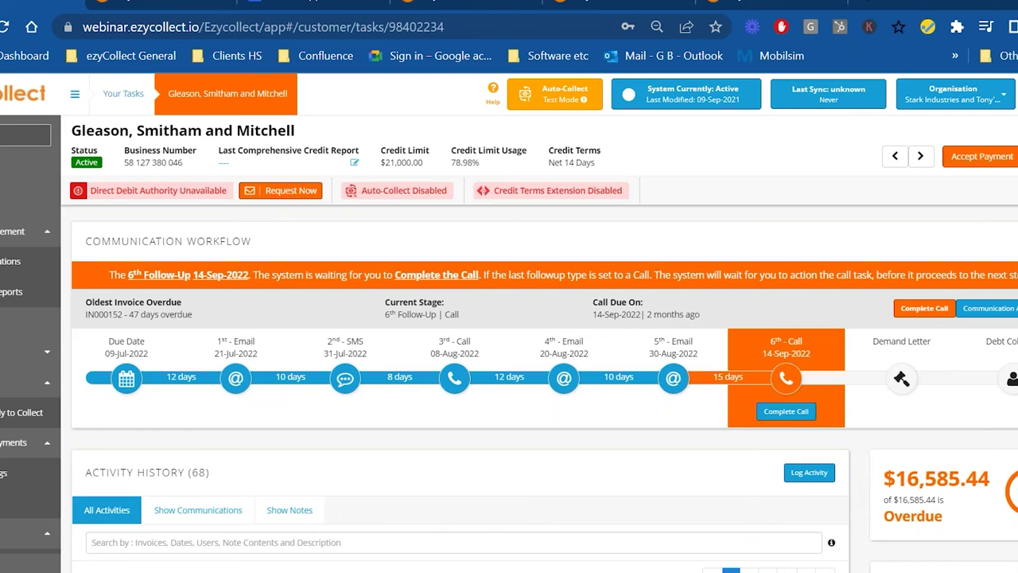
left_click(955, 253)
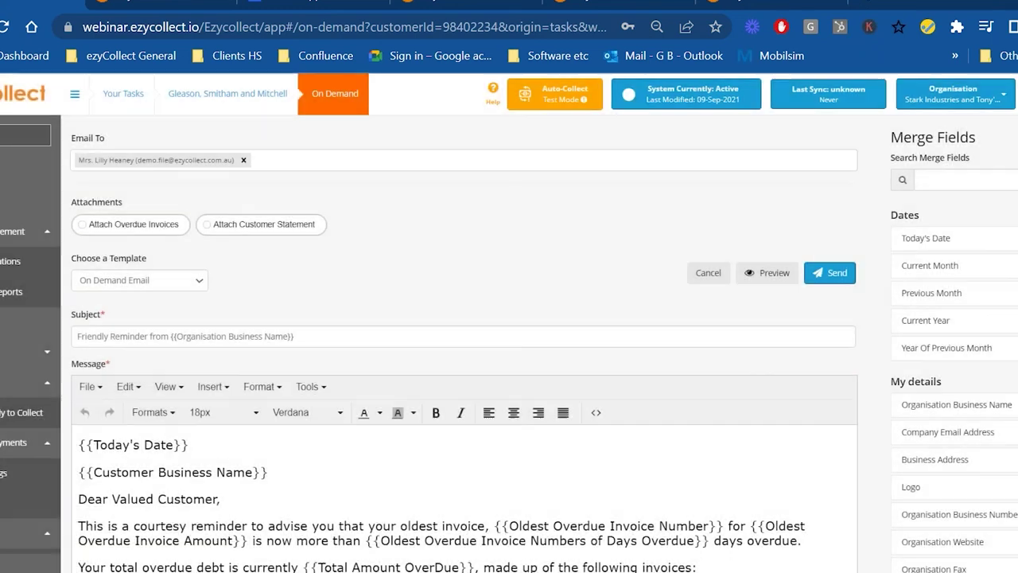
left_click(139, 280)
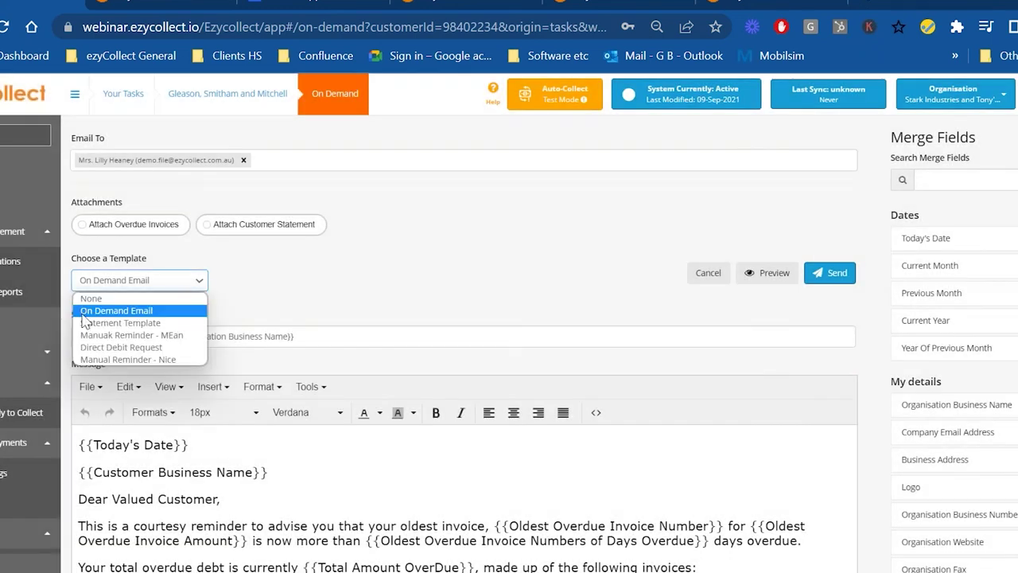
left_click(343, 300)
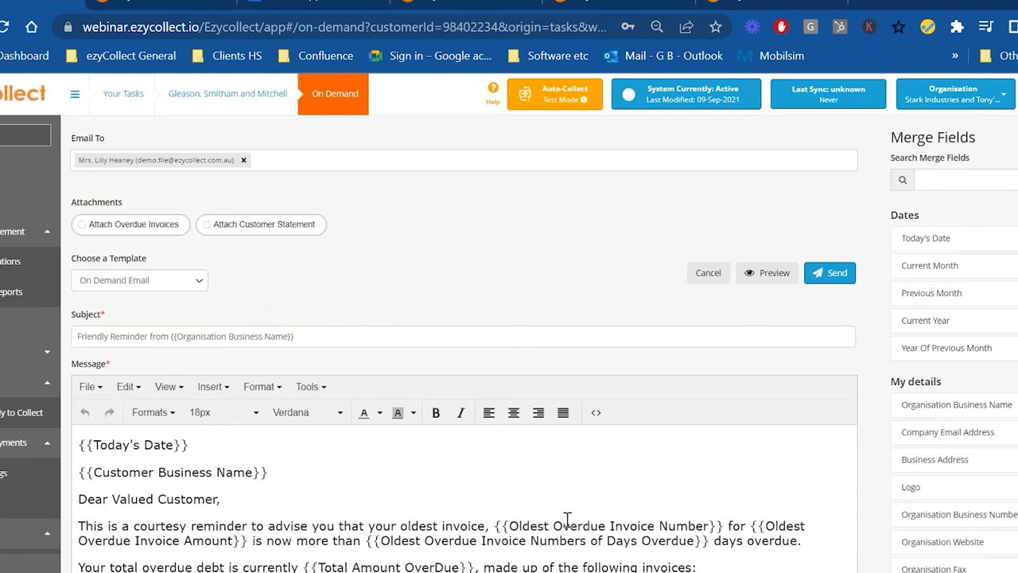
scroll(566, 516, "down", 5)
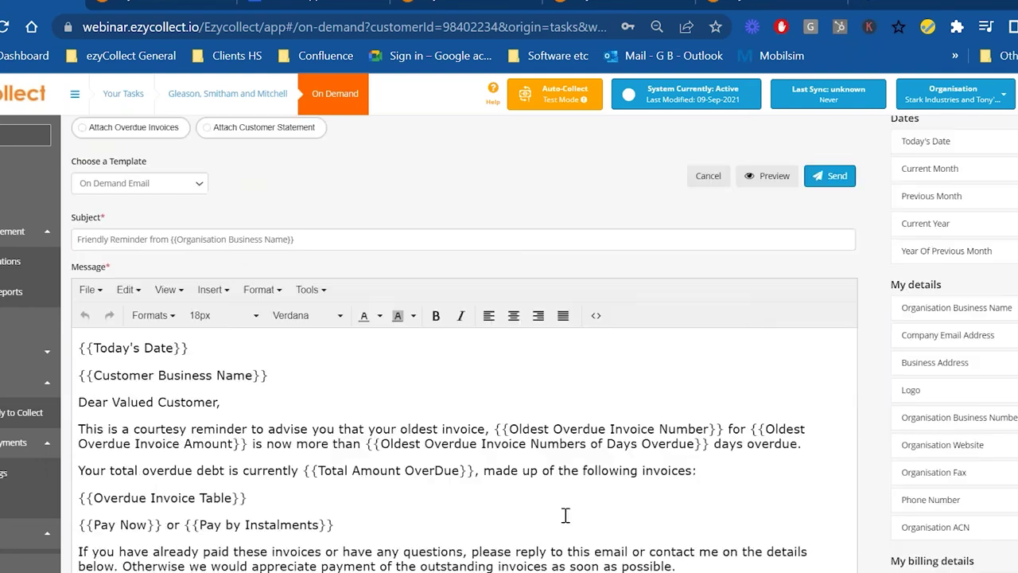
scroll(565, 511, "up", 4)
scroll(565, 509, "up", 1)
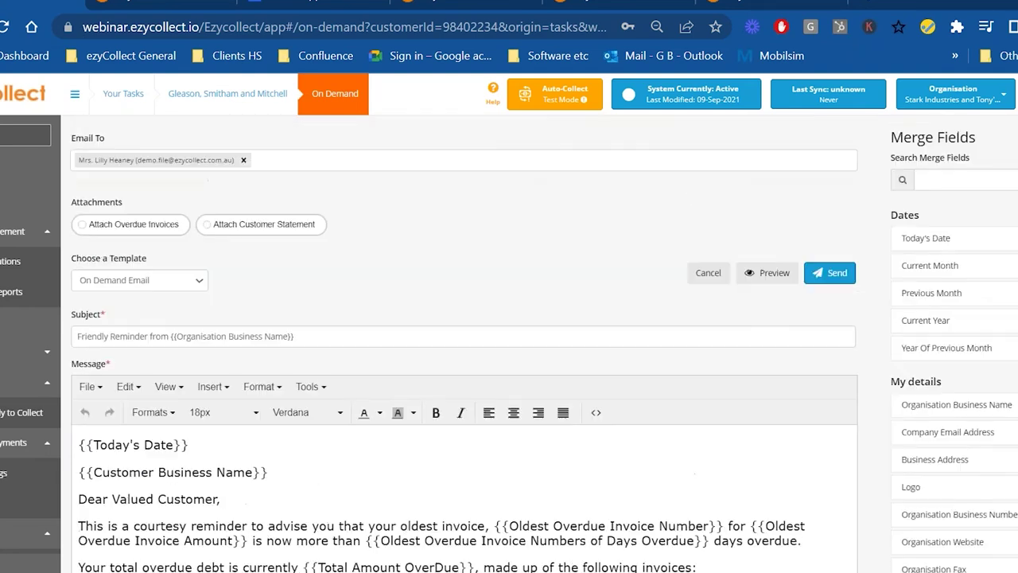
- Preview the reminder's four overdue invoices ($16,585.44), then open the View Invoices / Pay Now page
left_click(764, 272)
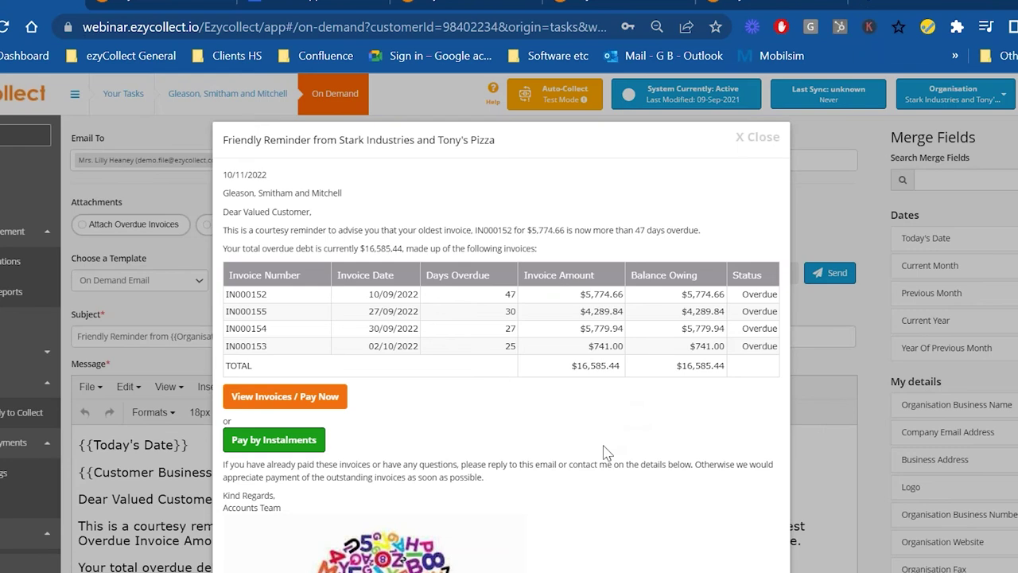
scroll(416, 516, "down", 3)
scroll(416, 517, "up", 2)
scroll(403, 541, "up", 1)
left_click(322, 404)
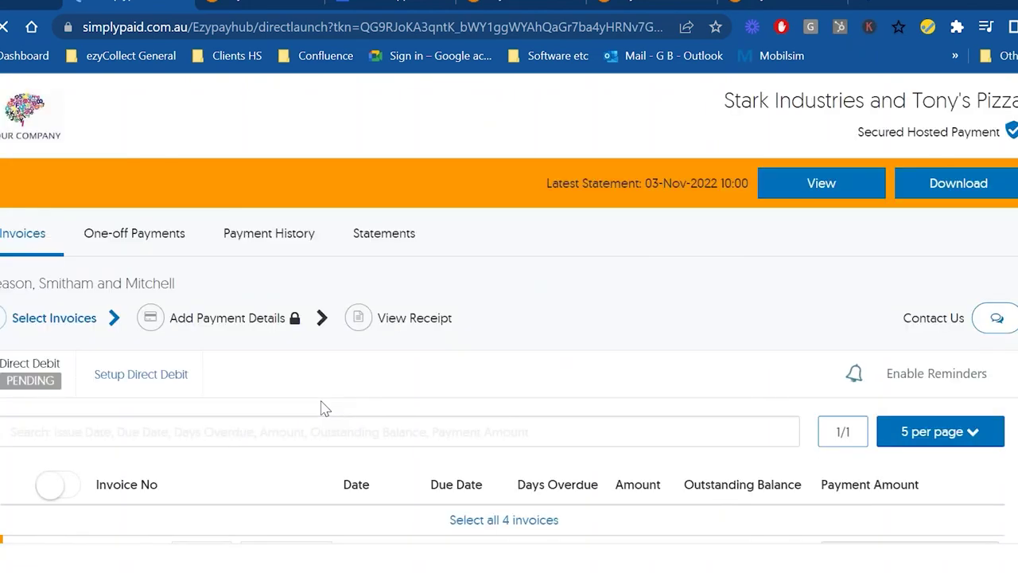
scroll(363, 371, "down", 3)
scroll(318, 318, "up", 3)
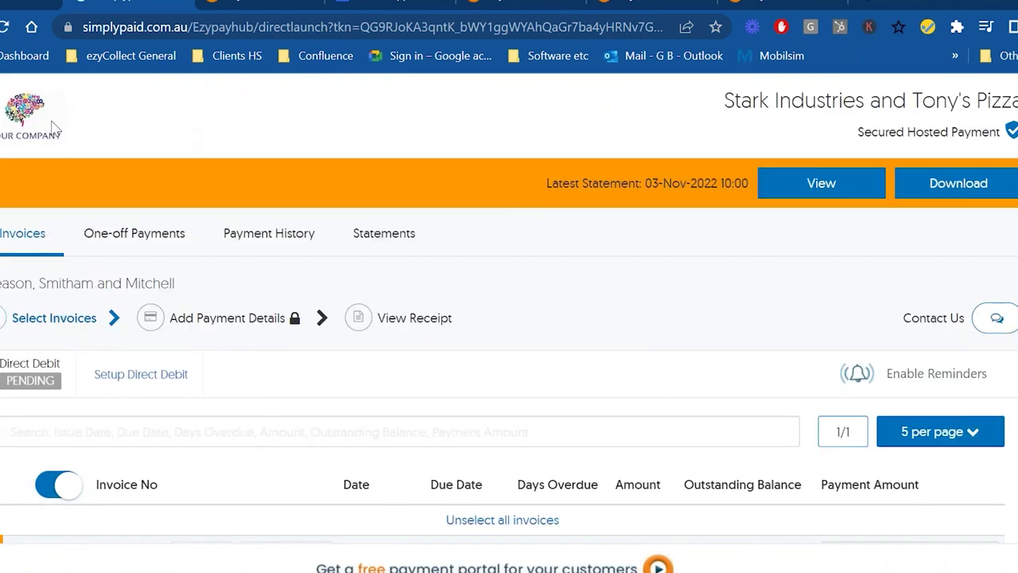
scroll(509, 318, "down", 3)
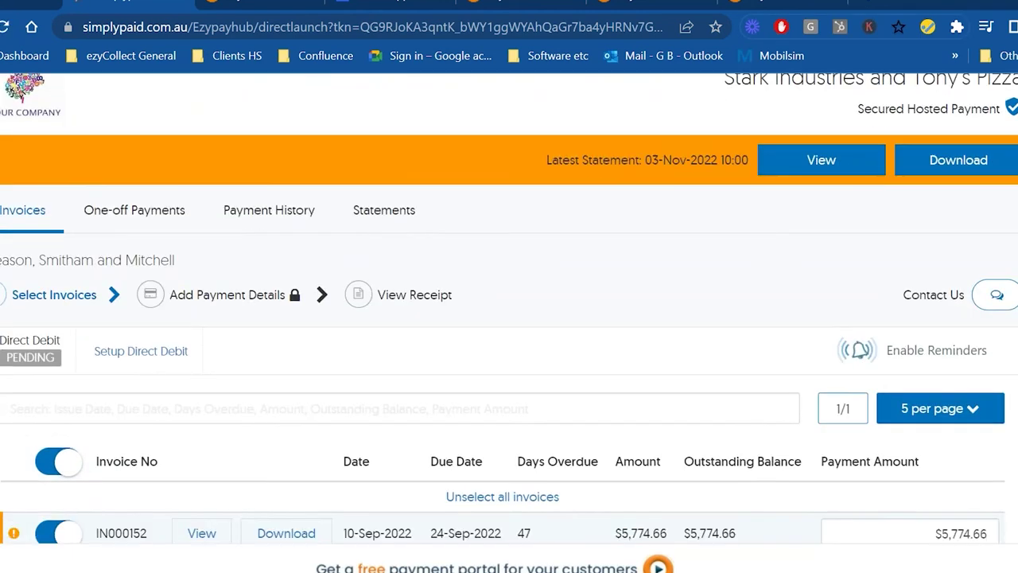
scroll(140, 376, "up", 2)
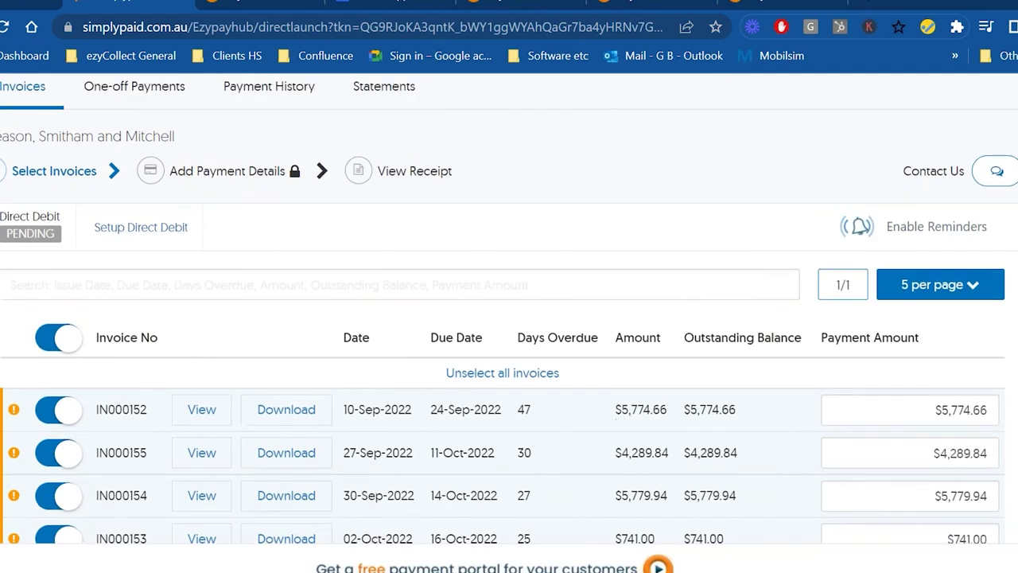
scroll(291, 368, "down", 3)
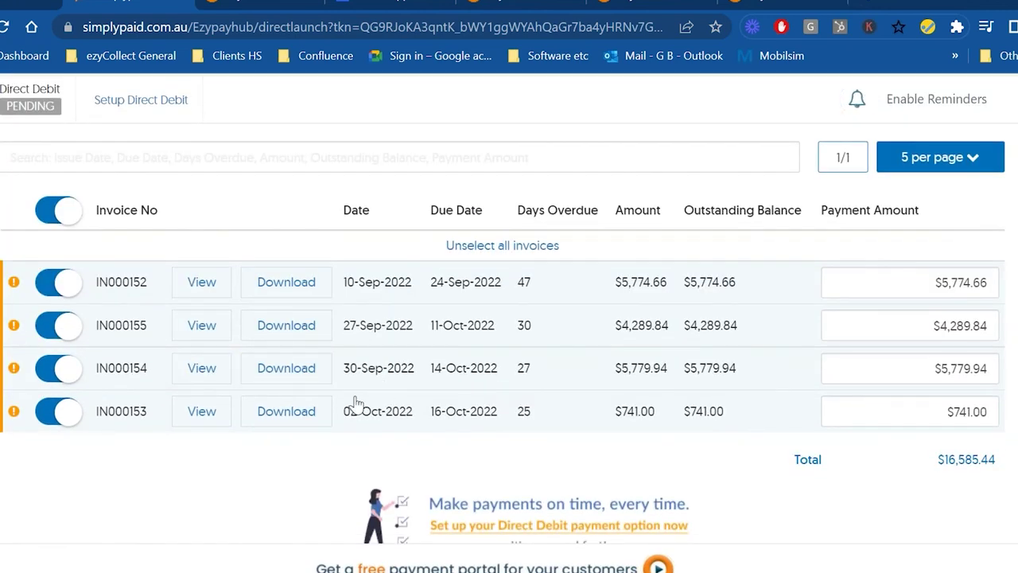
scroll(354, 405, "up", 4)
left_click_drag(45, 284, 1, 285)
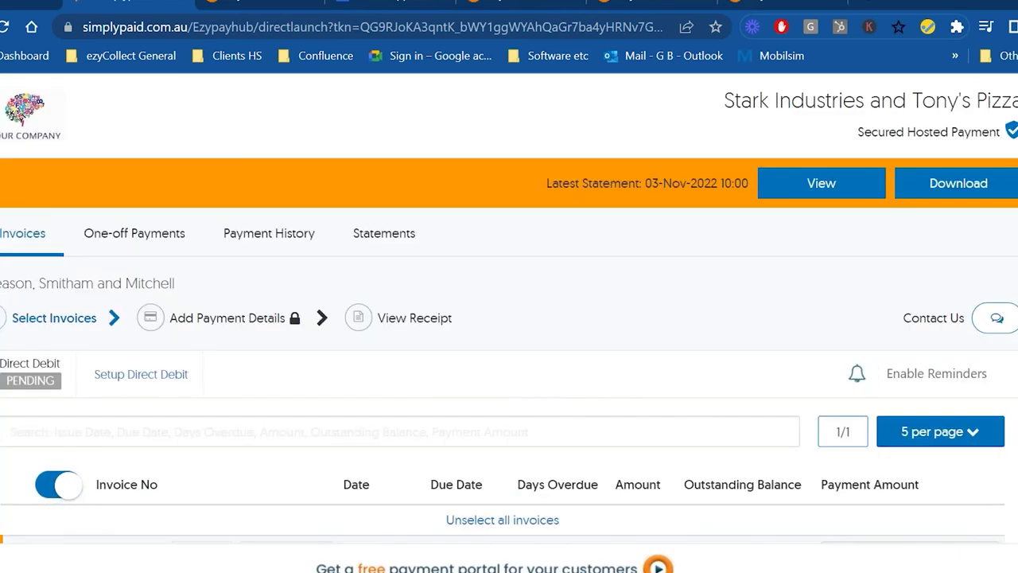
left_click_drag(147, 285, 257, 308)
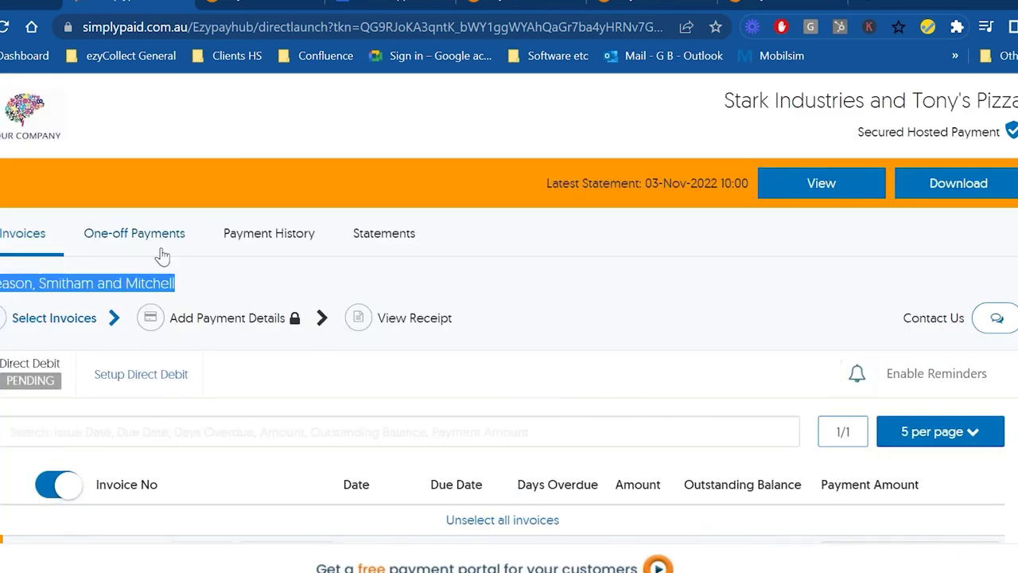
left_click(391, 235)
scroll(364, 332, "down", 3)
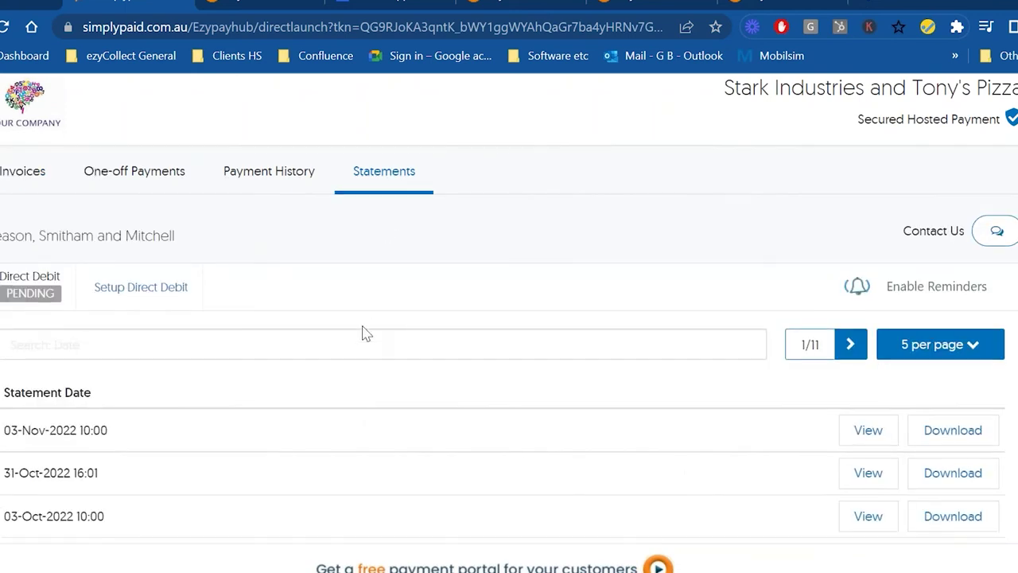
scroll(363, 334, "up", 3)
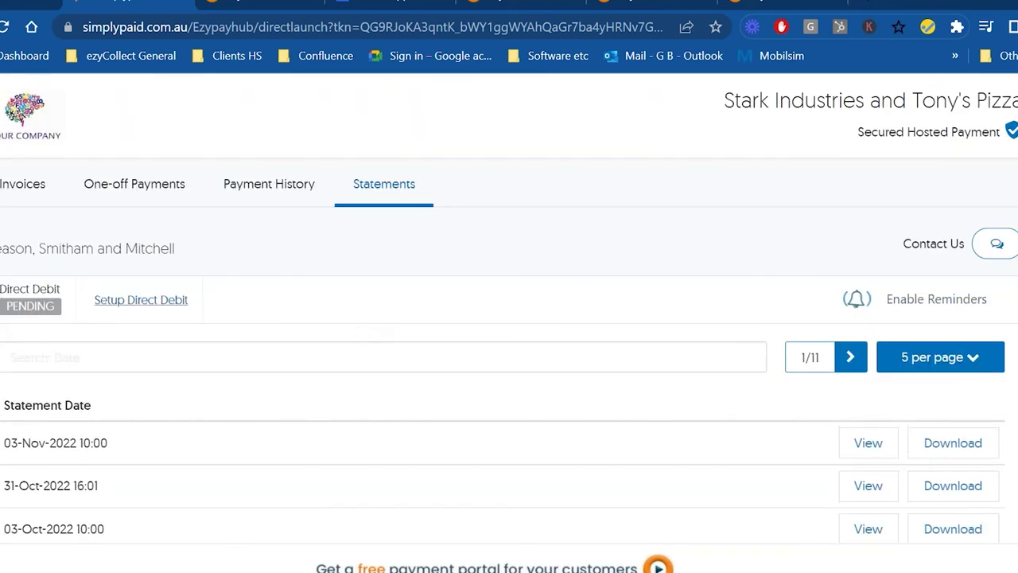
left_click(36, 203)
- Deselect all invoices and select only IN000153 ($741.00), showing three $255.02 instalments
scroll(341, 373, "down", 3)
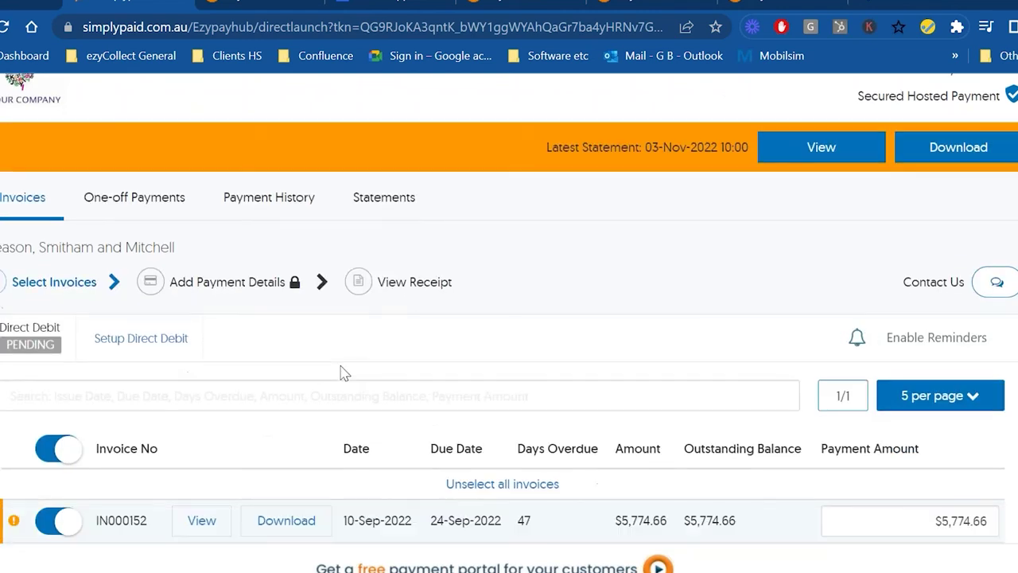
scroll(341, 373, "down", 6)
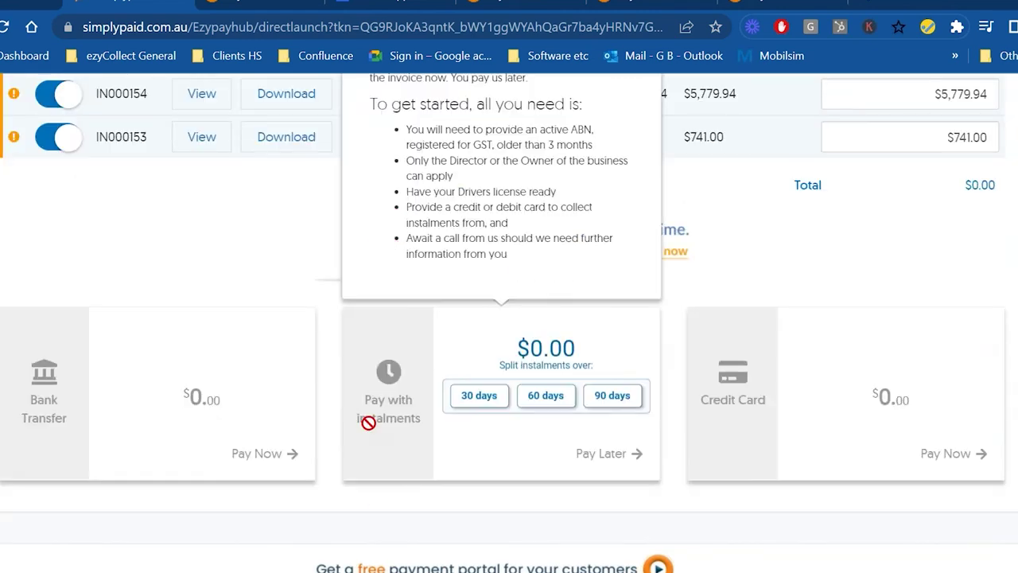
scroll(368, 422, "up", 6)
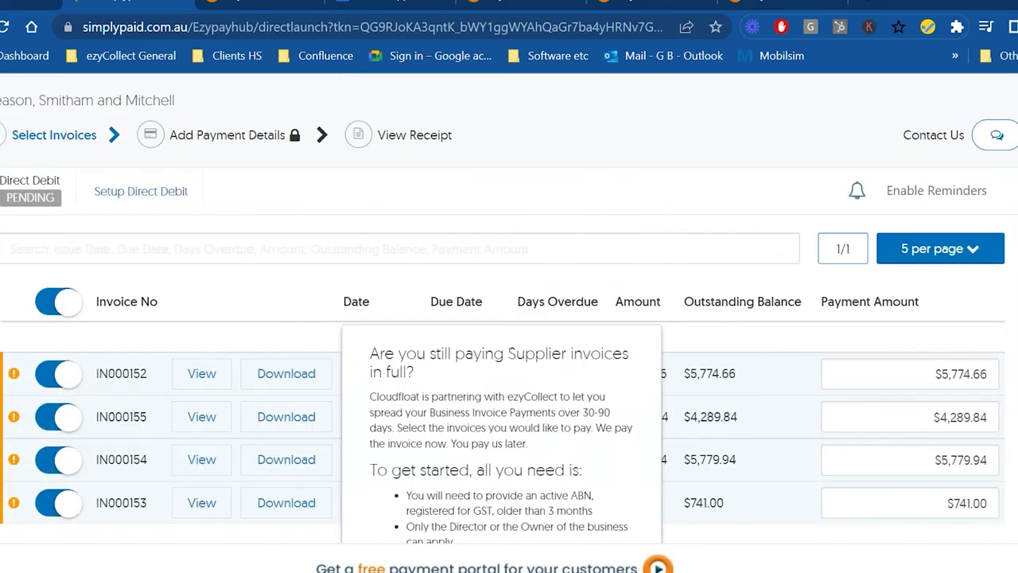
left_click(49, 304)
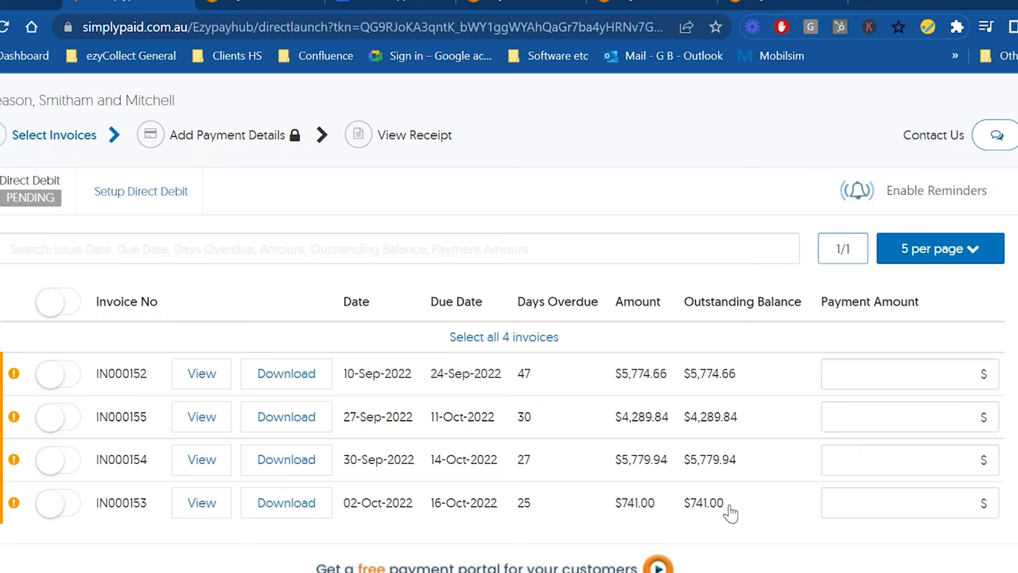
left_click(50, 503)
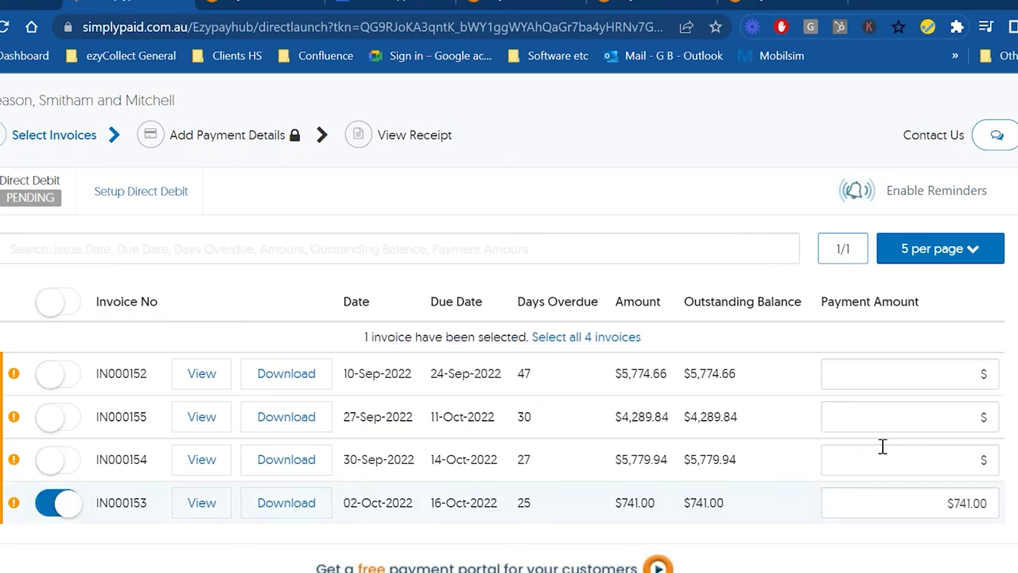
scroll(874, 453, "down", 3)
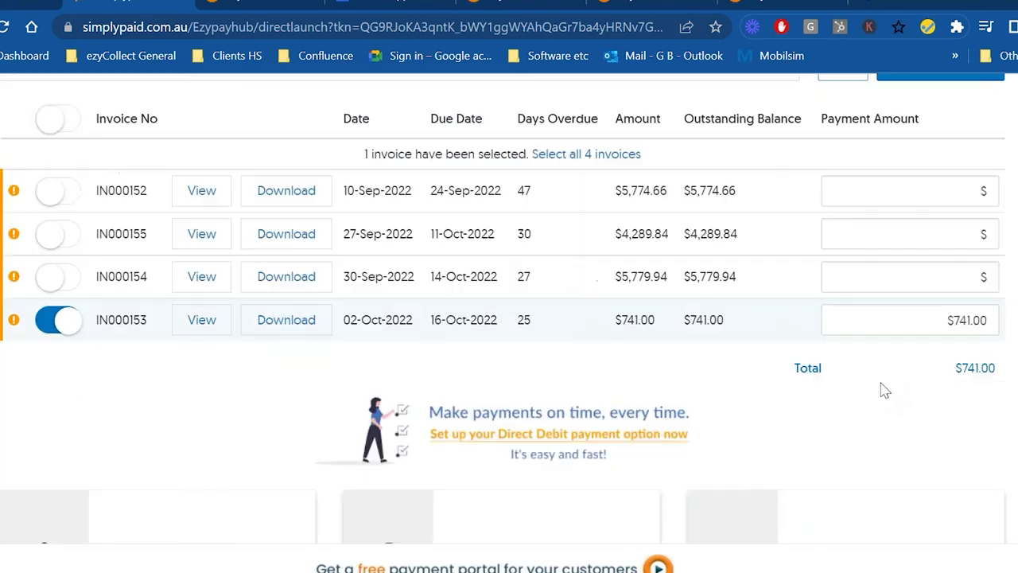
scroll(820, 448, "down", 2)
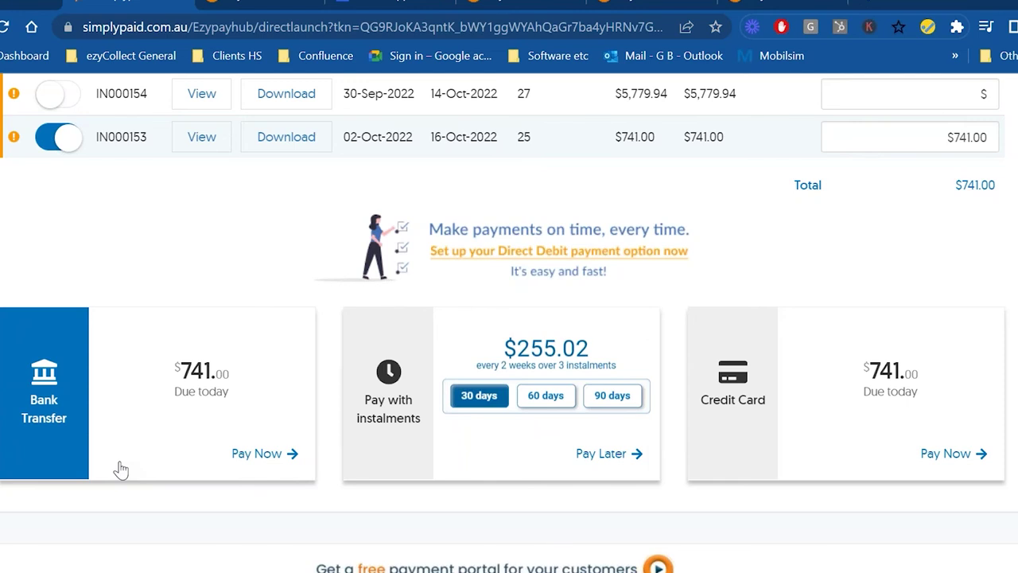
- Pay the $741.00 by Credit Card, filling in the receipt e-mail and a Visa card number
left_click(886, 429)
scroll(712, 415, "up", 3)
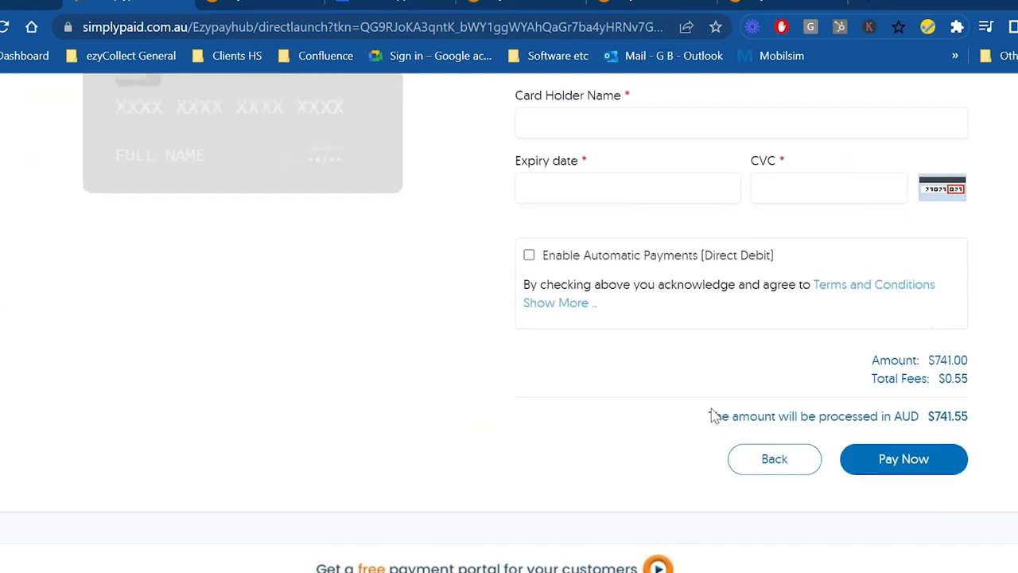
left_click(531, 230)
type("ah")
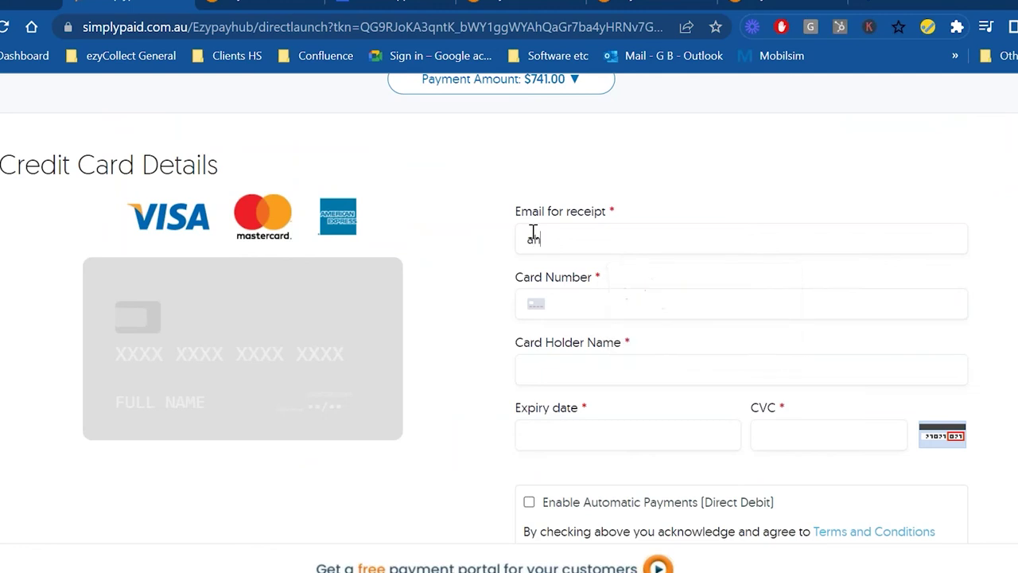
key("BackSpace")
type("bc@b.cm")
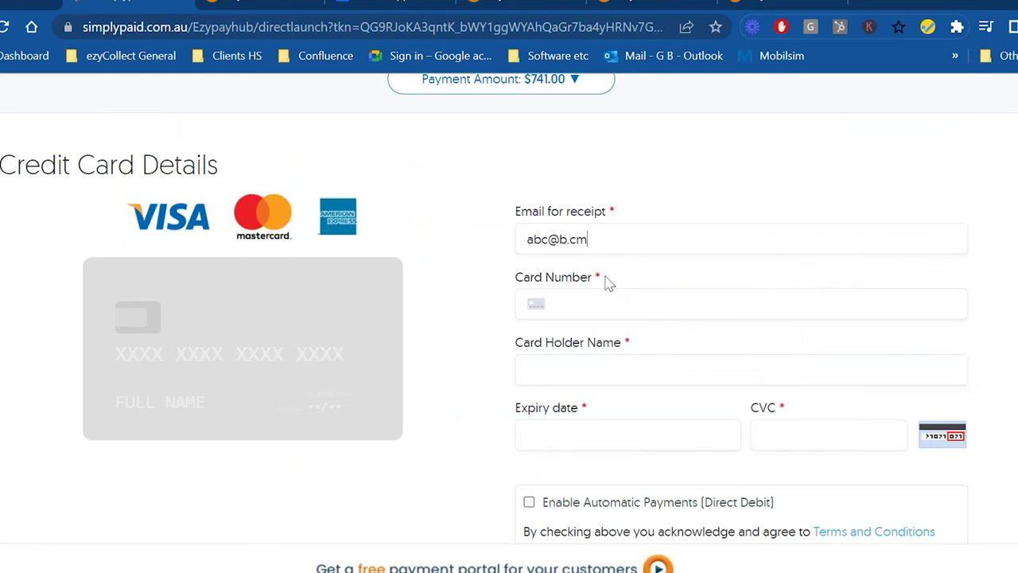
key("BackSpace")
type("om")
key("Tab")
type("4111 111")
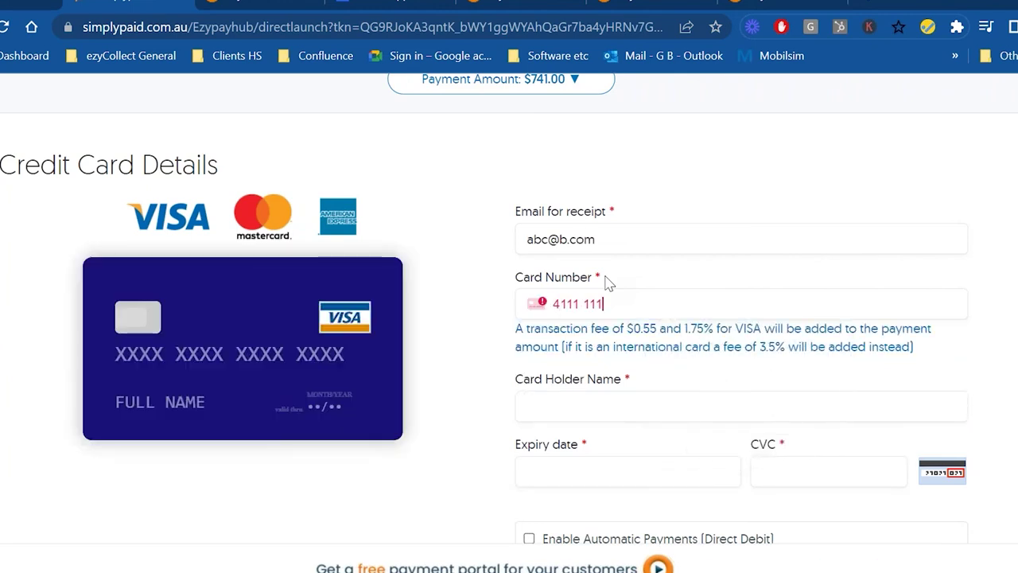
type("1 1111 1111")
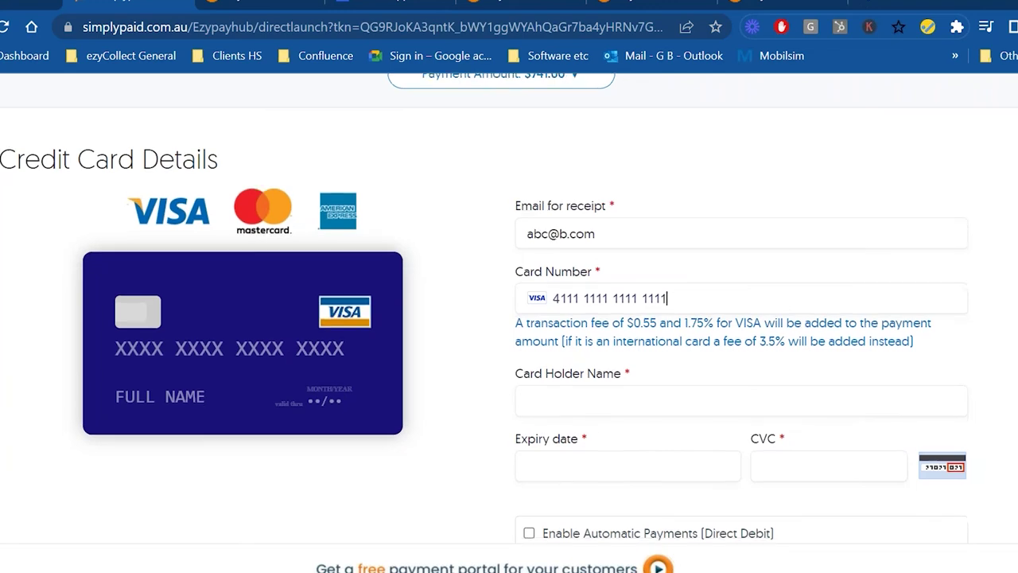
scroll(450, 525, "down", 1)
- Enable Automatic Payments (Direct Debit), bringing the total to $754.76 with $13.76 in fees
left_click(529, 447)
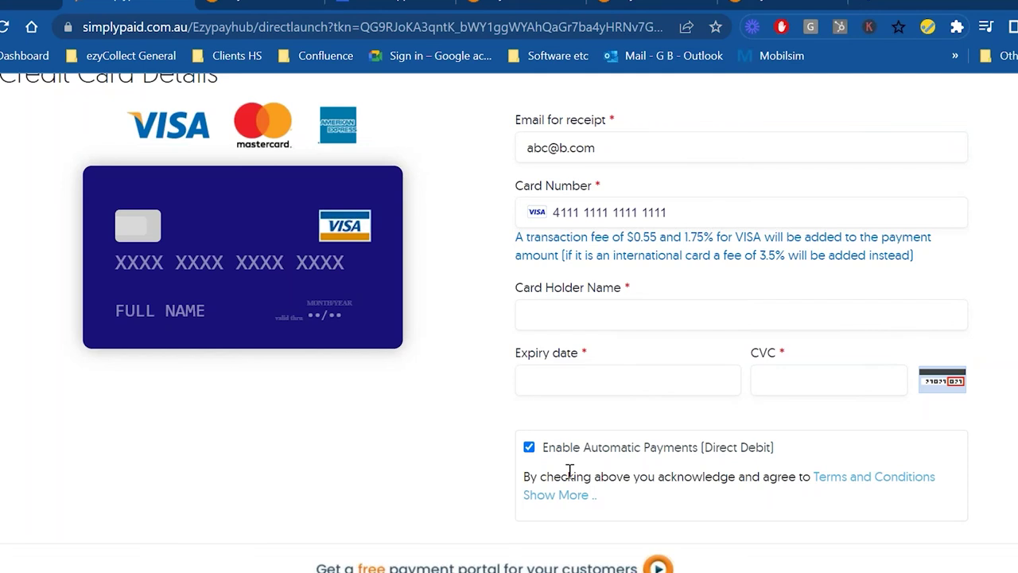
scroll(570, 470, "up", 3)
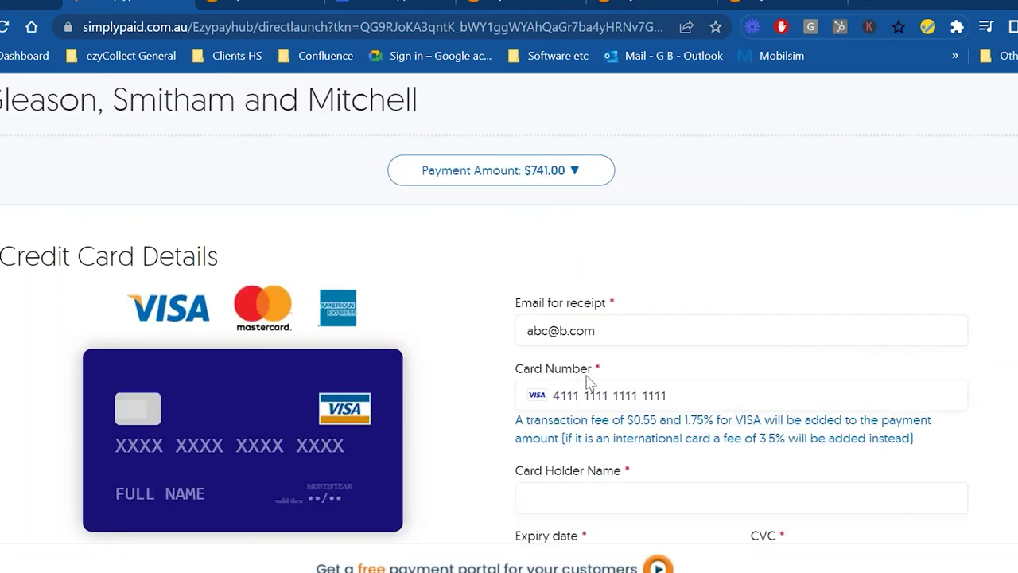
scroll(592, 398, "down", 2)
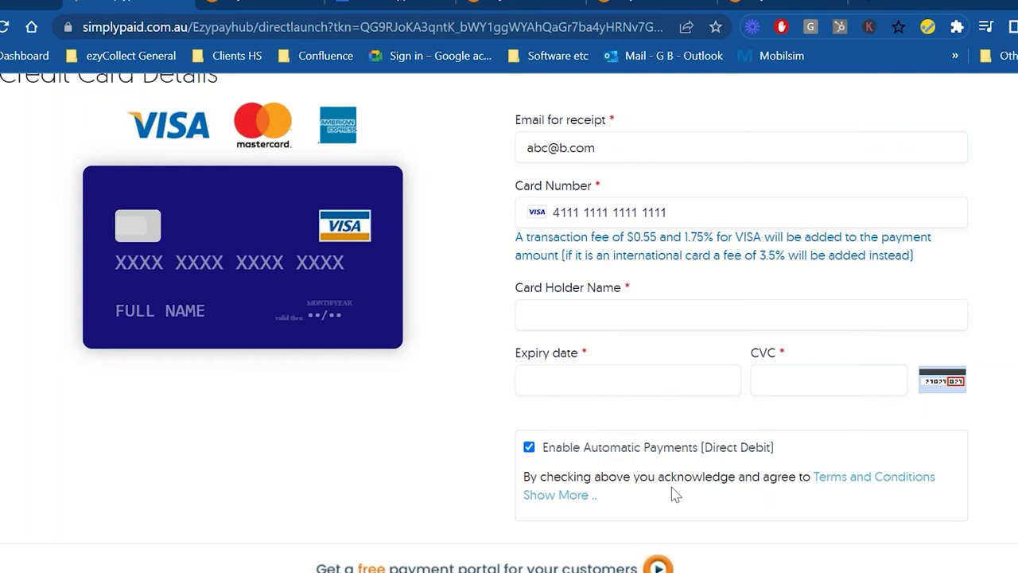
scroll(673, 491, "down", 2)
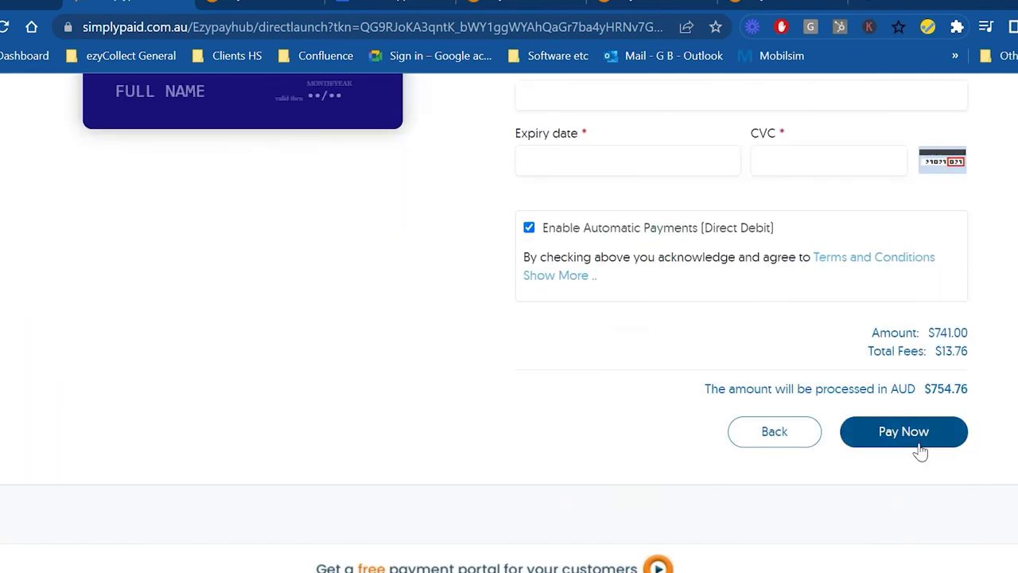
scroll(834, 480, "up", 1)
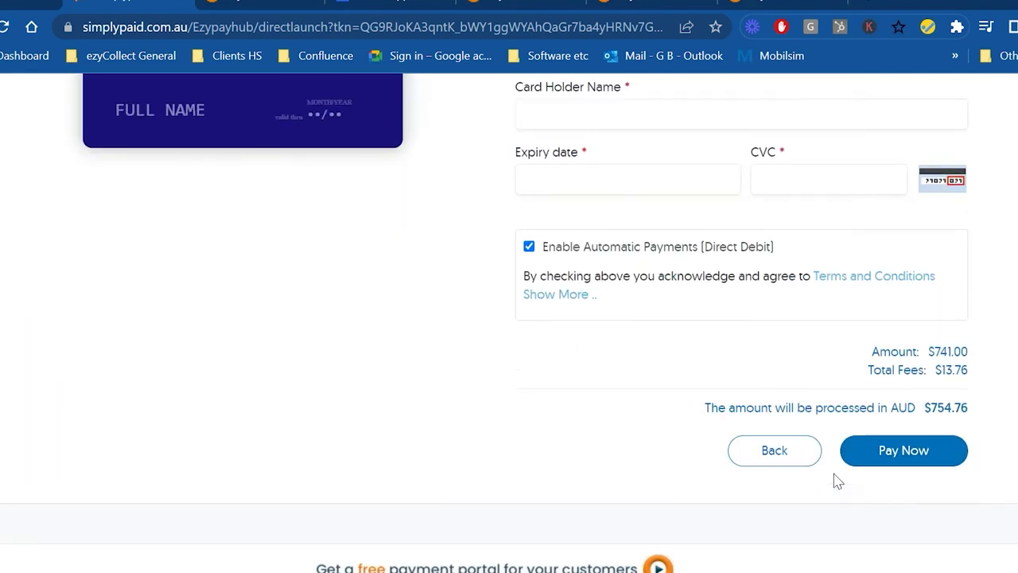
scroll(835, 480, "up", 5)
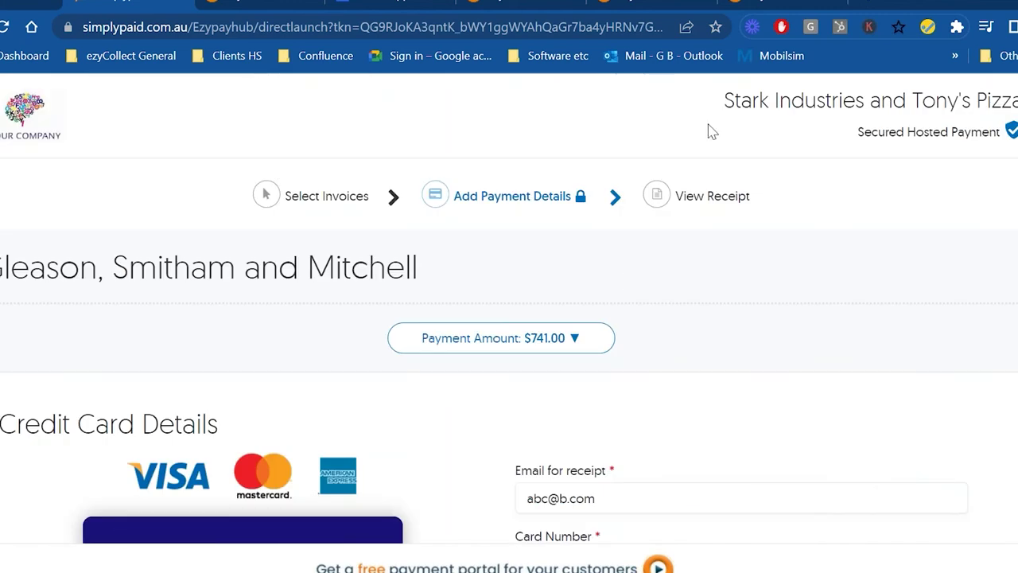
left_click(326, 196)
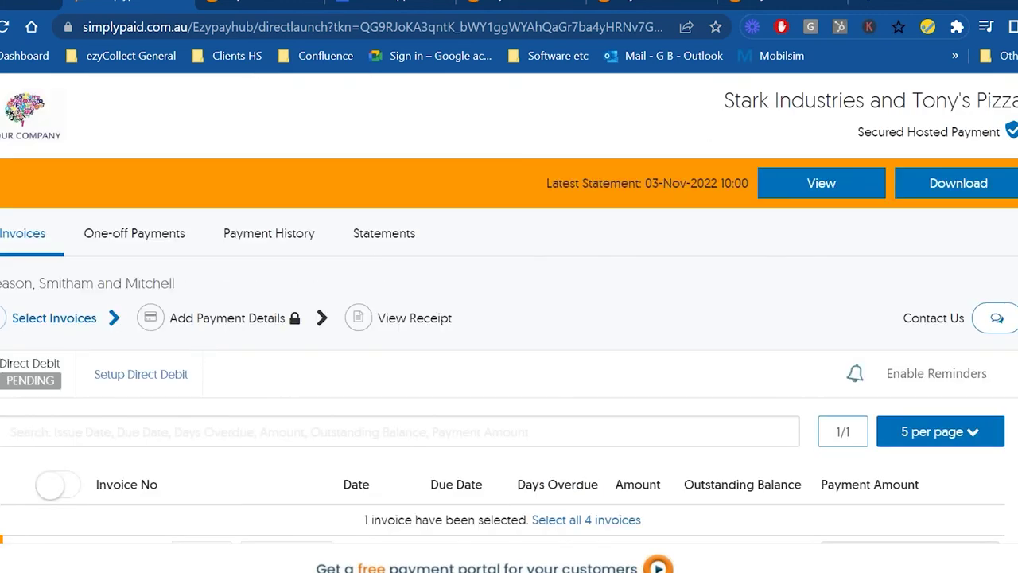
scroll(628, 360, "down", 5)
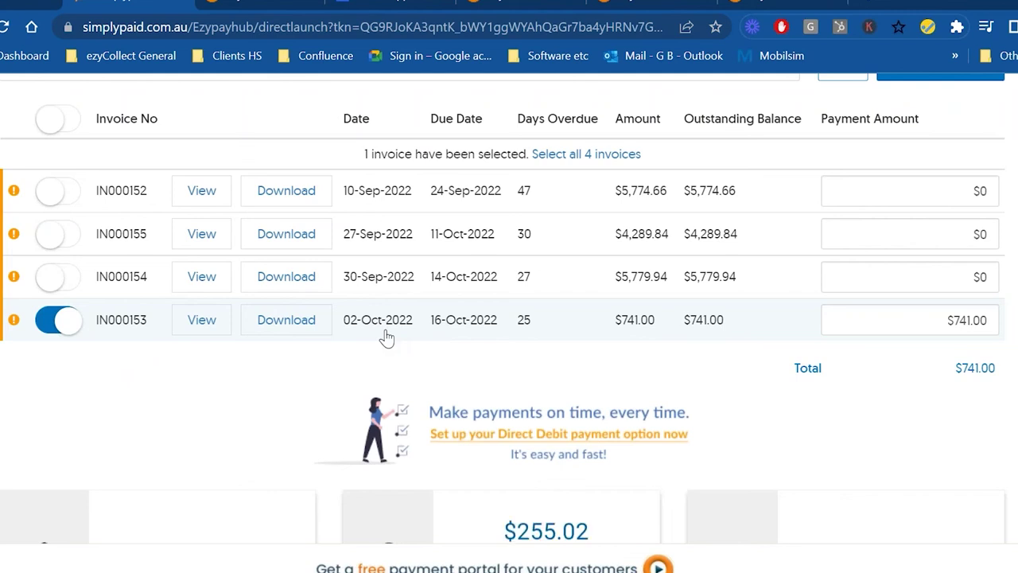
scroll(413, 348, "down", 3)
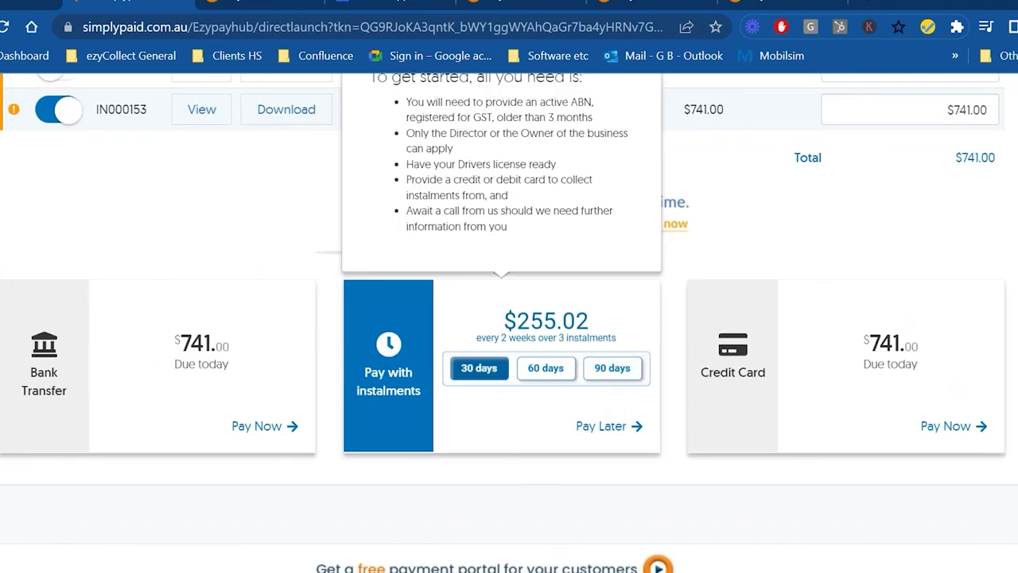
left_click(611, 370)
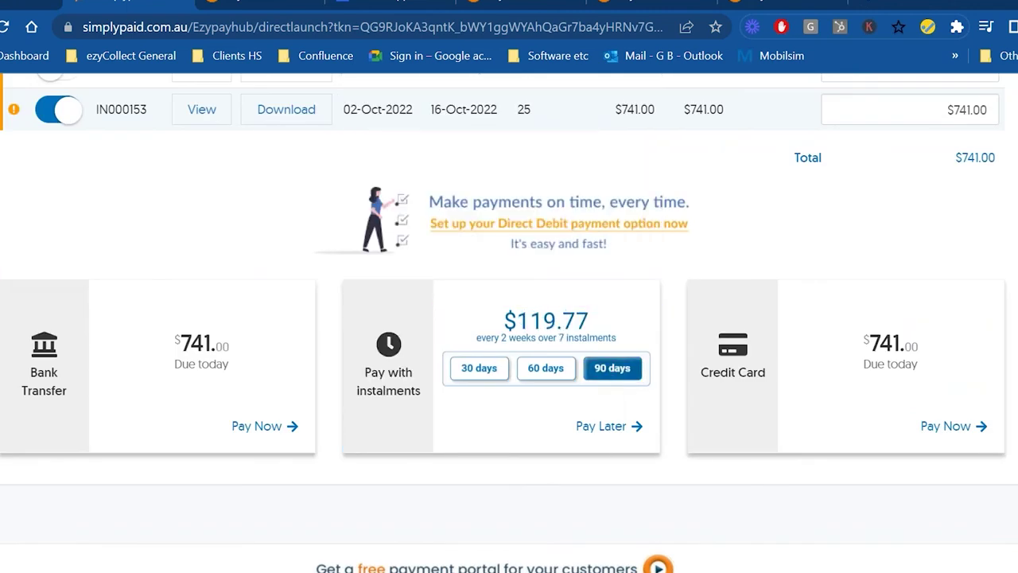
left_click(546, 368)
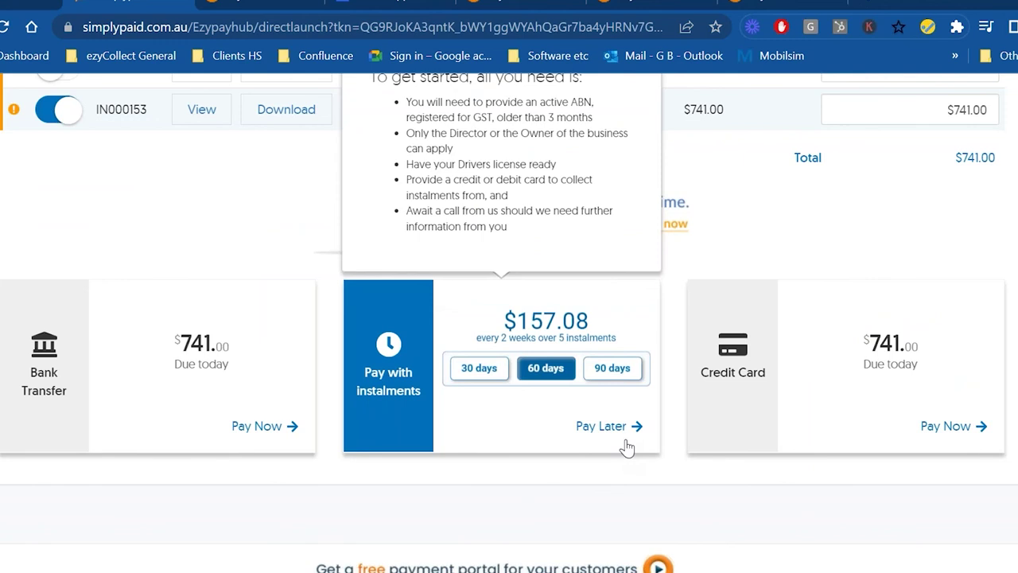
- Open Cloudfloat Pay Later and pick the 60-day plan: five $157.08 instalments every 2 weeks
left_click(617, 430)
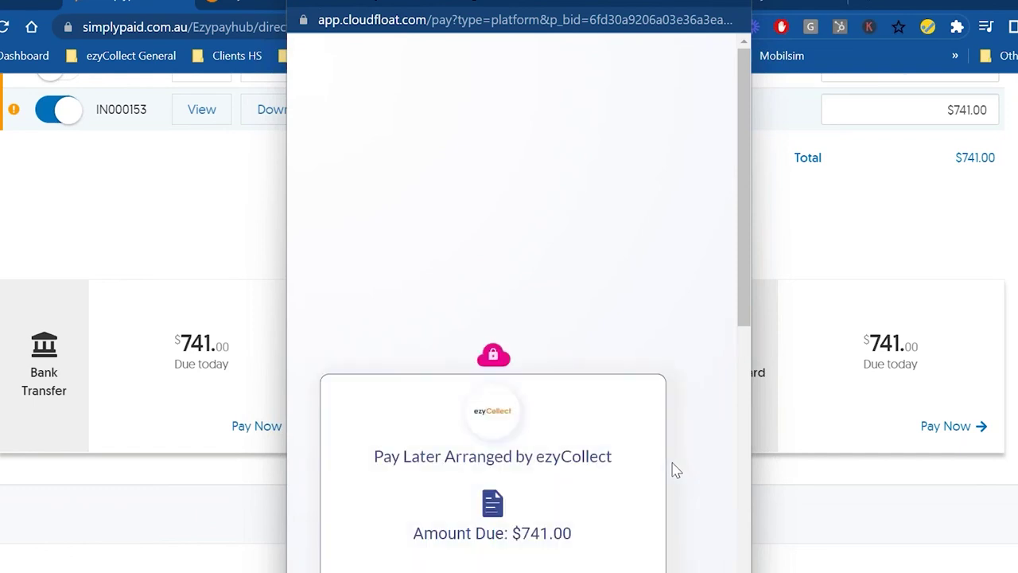
scroll(672, 471, "down", 6)
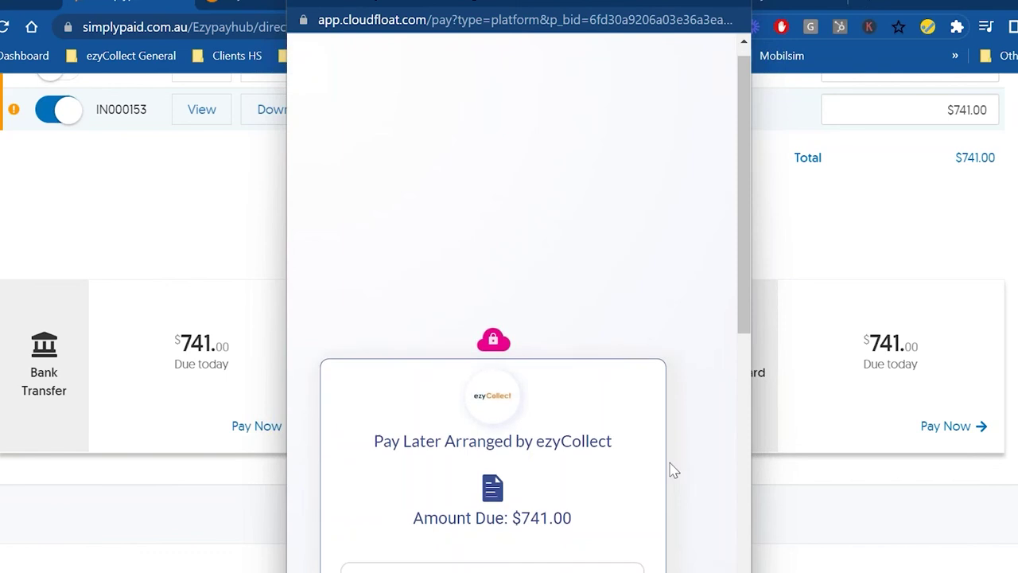
left_click(469, 227)
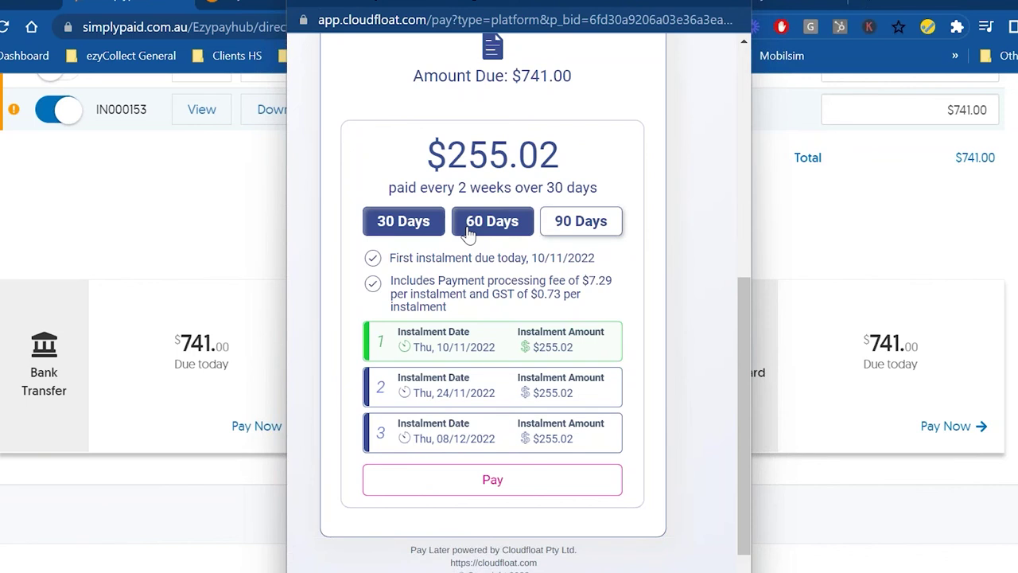
left_click(469, 231)
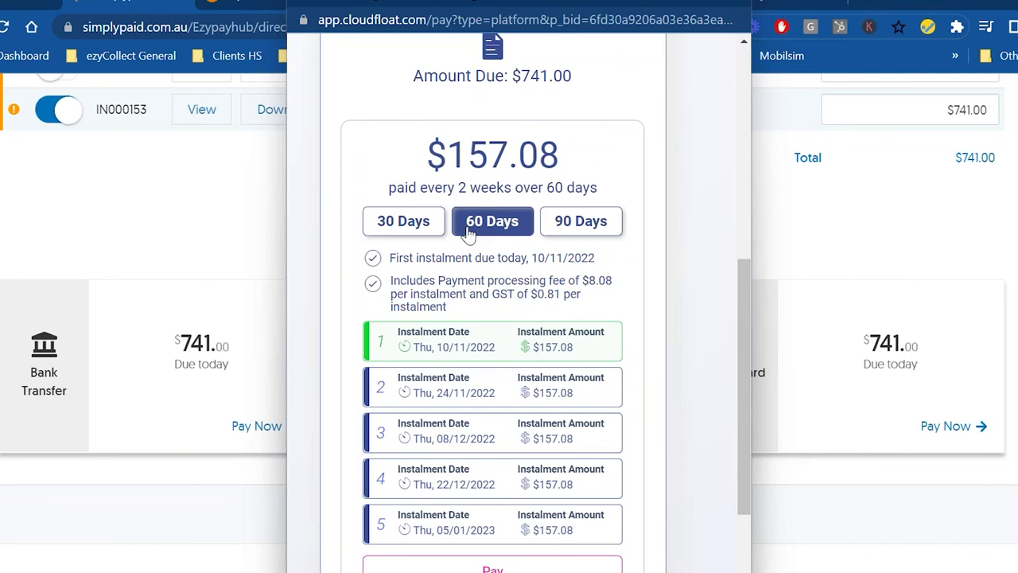
scroll(329, 223, "up", 3)
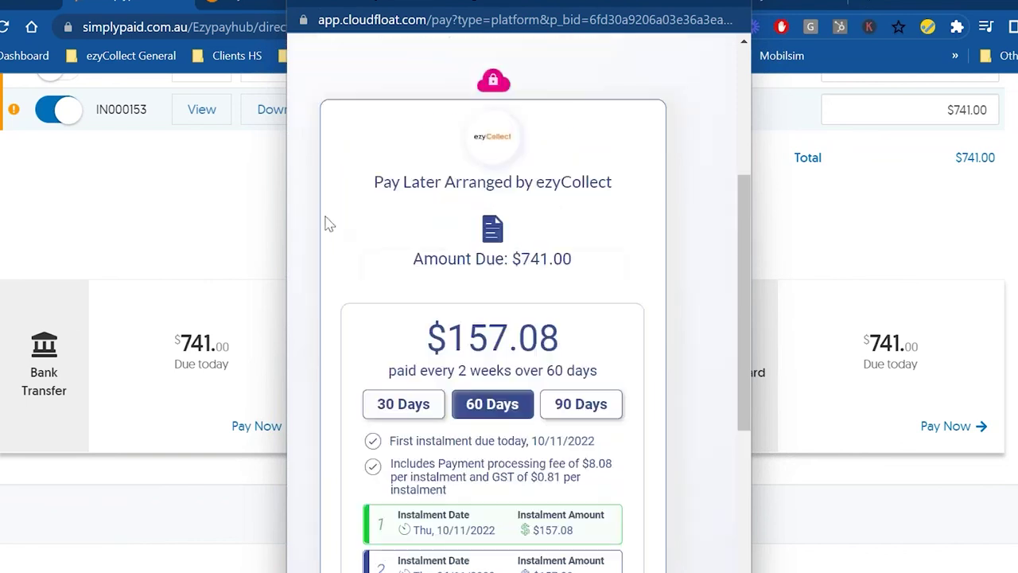
scroll(564, 209, "up", 3)
scroll(549, 210, "down", 3)
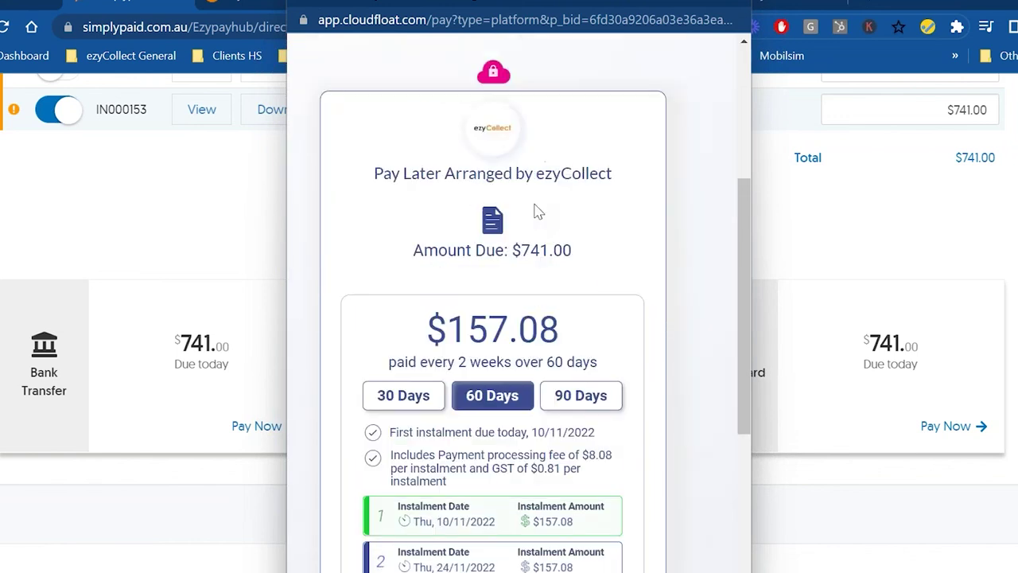
- Look through the open ezyCollect and SimplyPaid browser tabs for the on-demand email
left_click(245, 4)
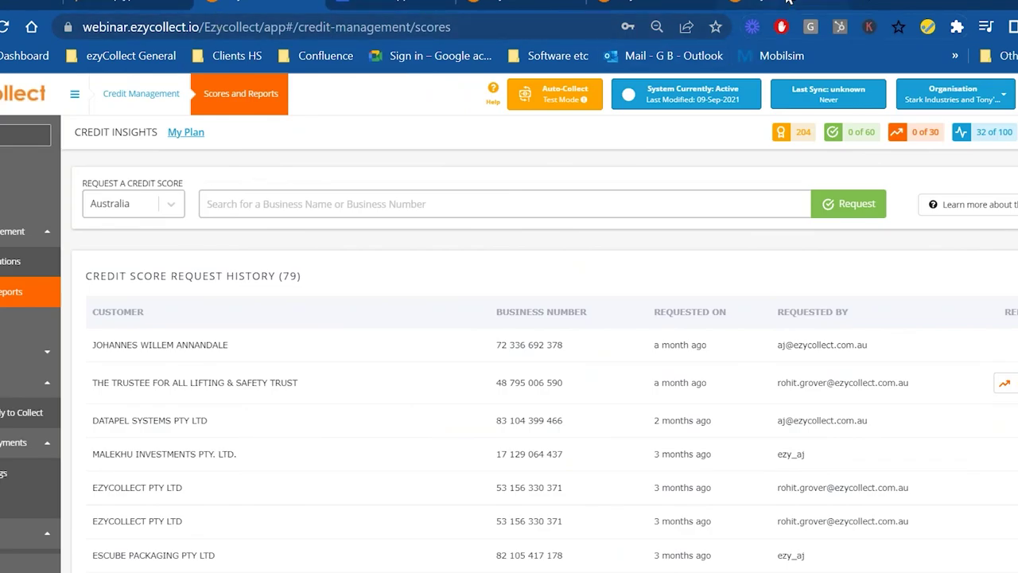
left_click(788, 3)
left_click(636, 4)
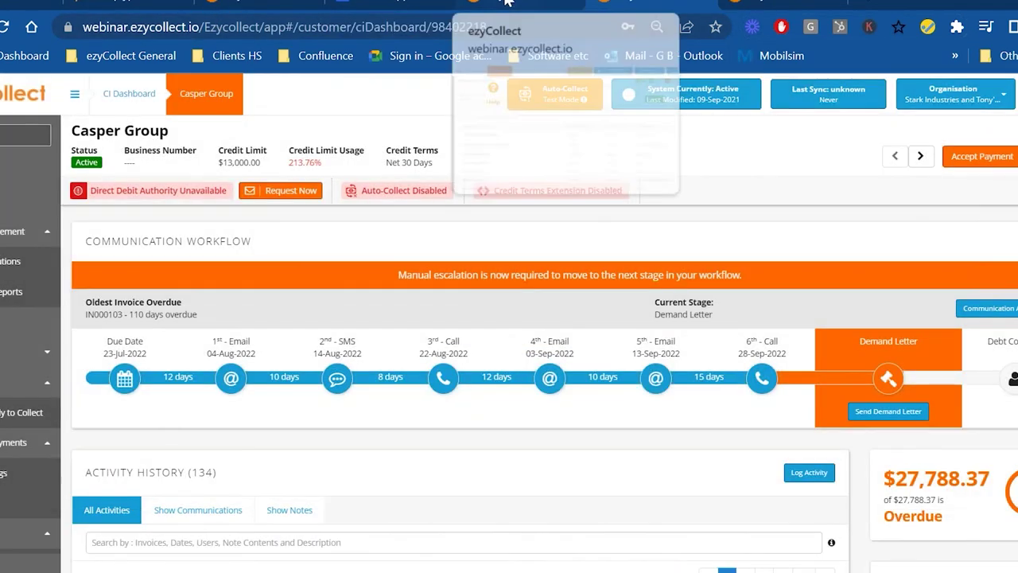
left_click(506, 3)
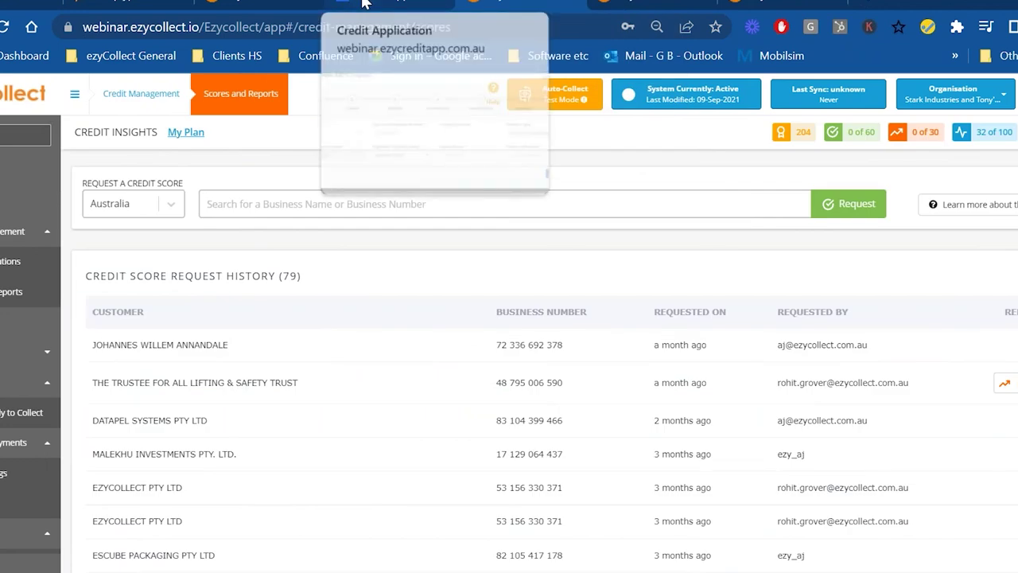
left_click(330, 4)
left_click(244, 4)
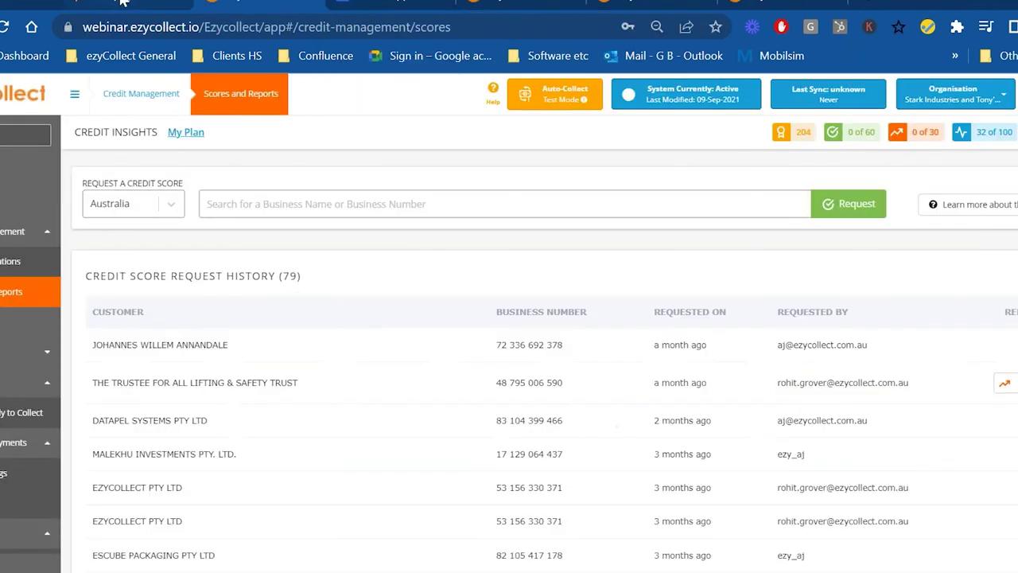
left_click(121, 3)
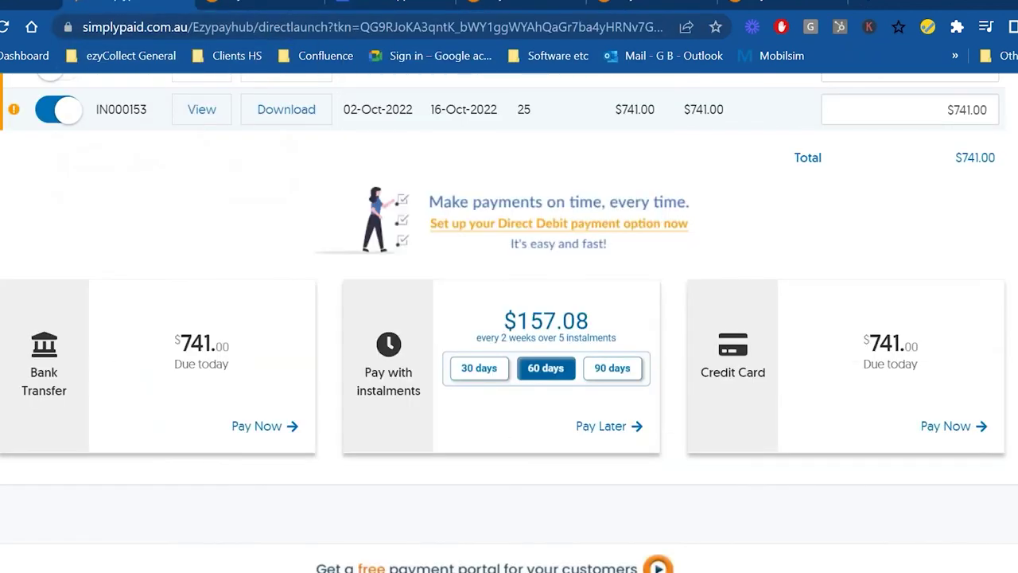
scroll(553, 513, "up", 7)
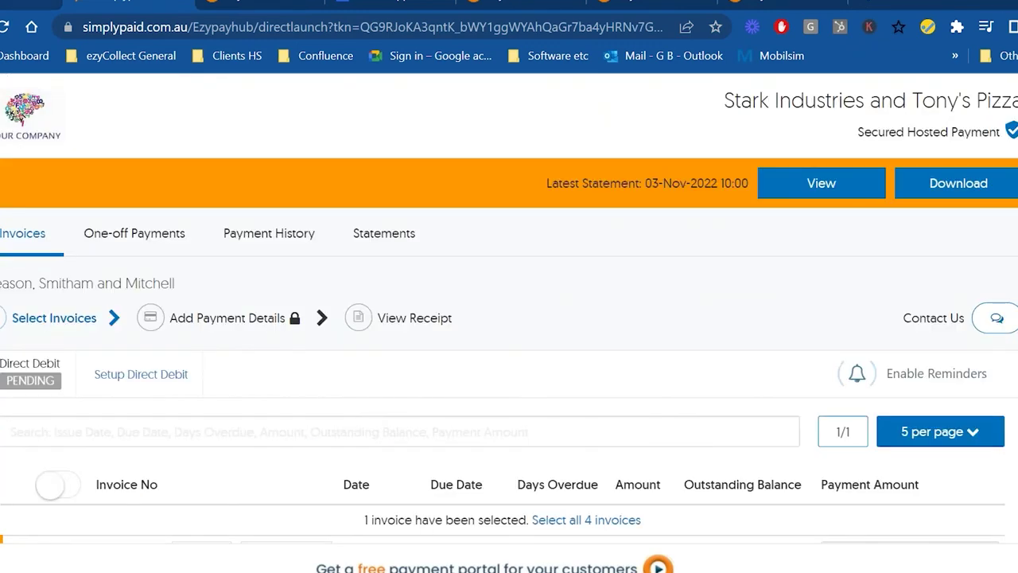
- Close the Friendly Reminder preview and cancel the on-demand email
left_click(2, 5)
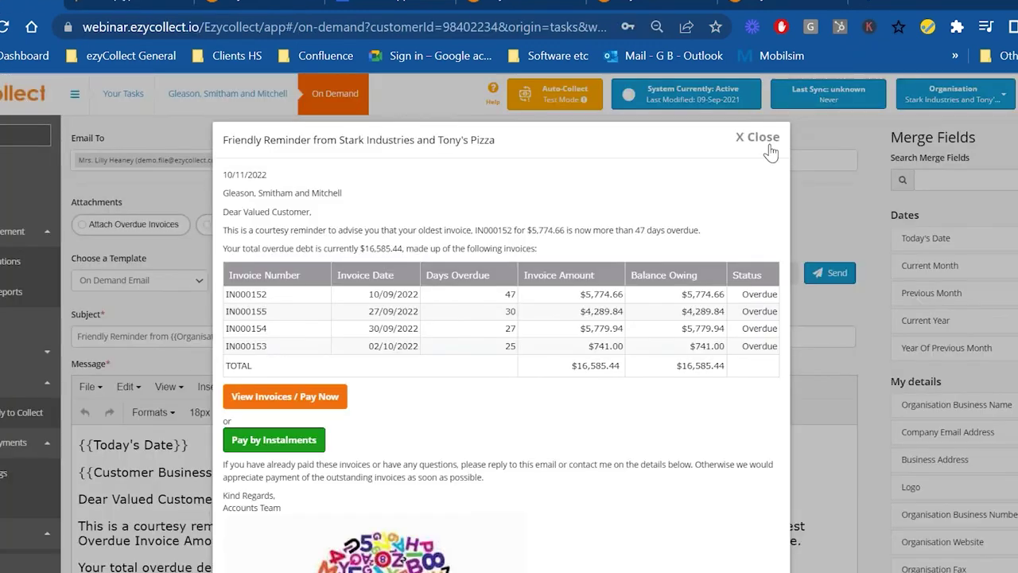
left_click(768, 146)
left_click(705, 275)
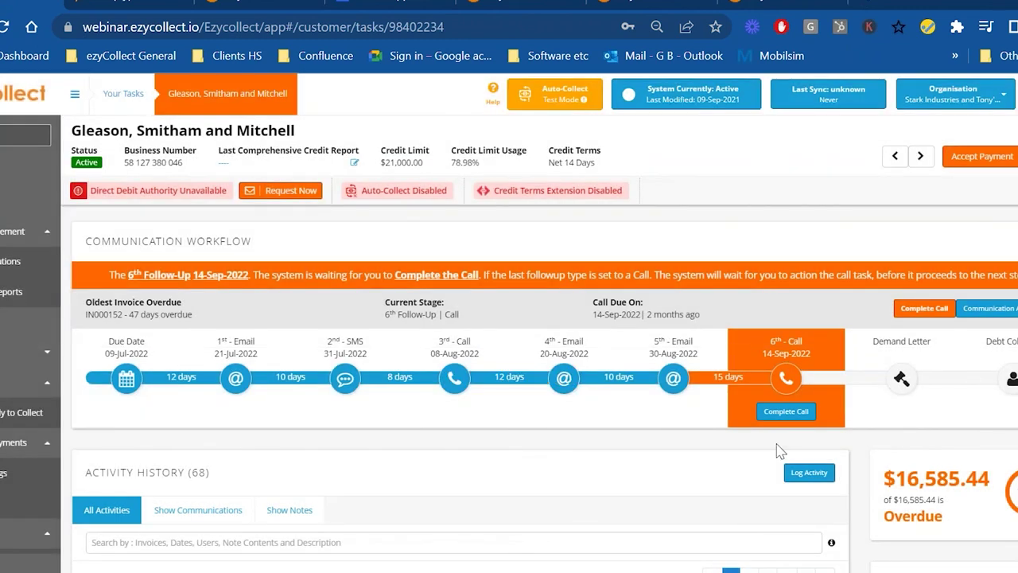
- Tick overdue invoice IN000152 in the Documents table so $5,774.66 is ready to collect
scroll(557, 477, "down", 10)
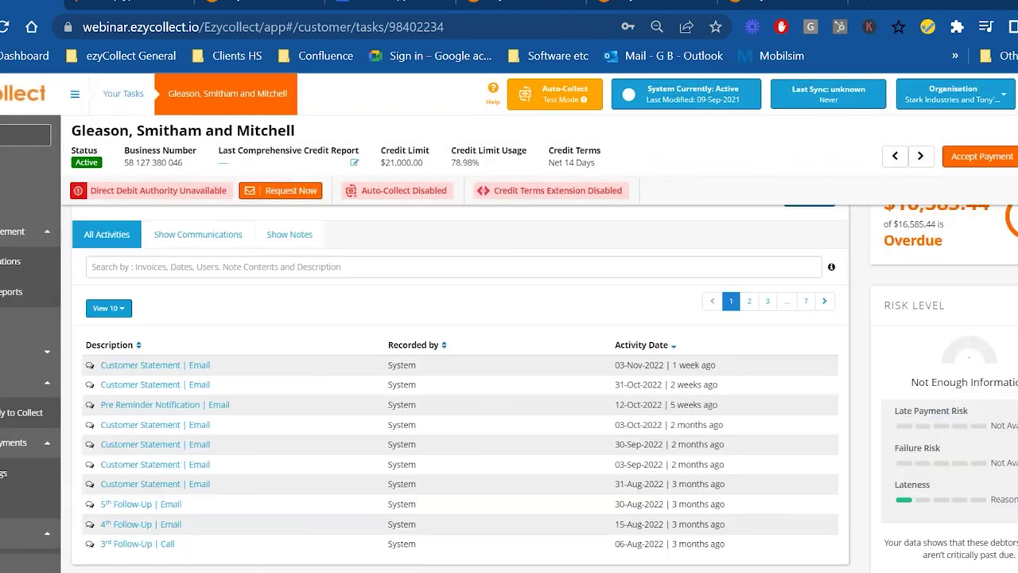
scroll(503, 483, "down", 2)
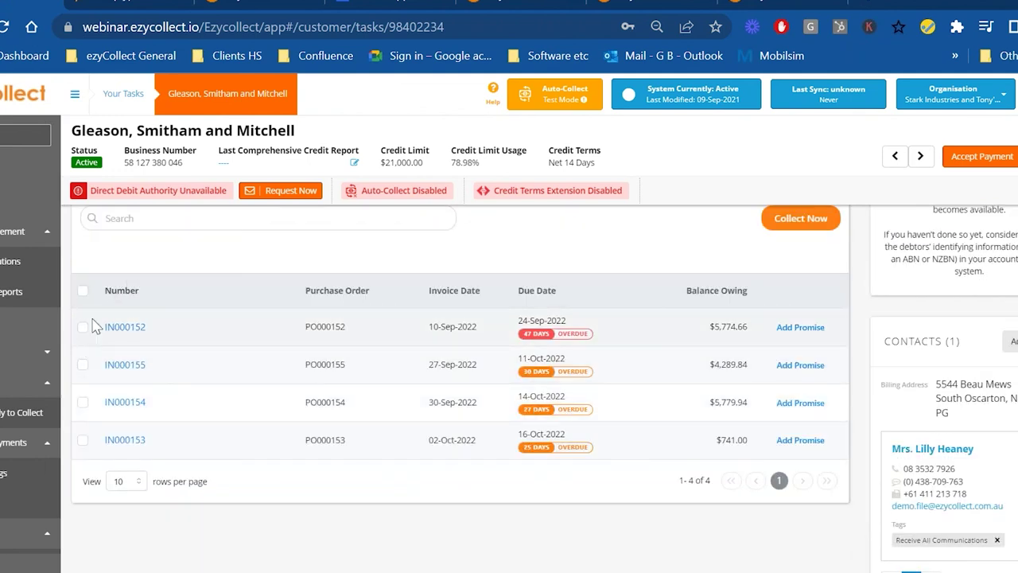
left_click(83, 327)
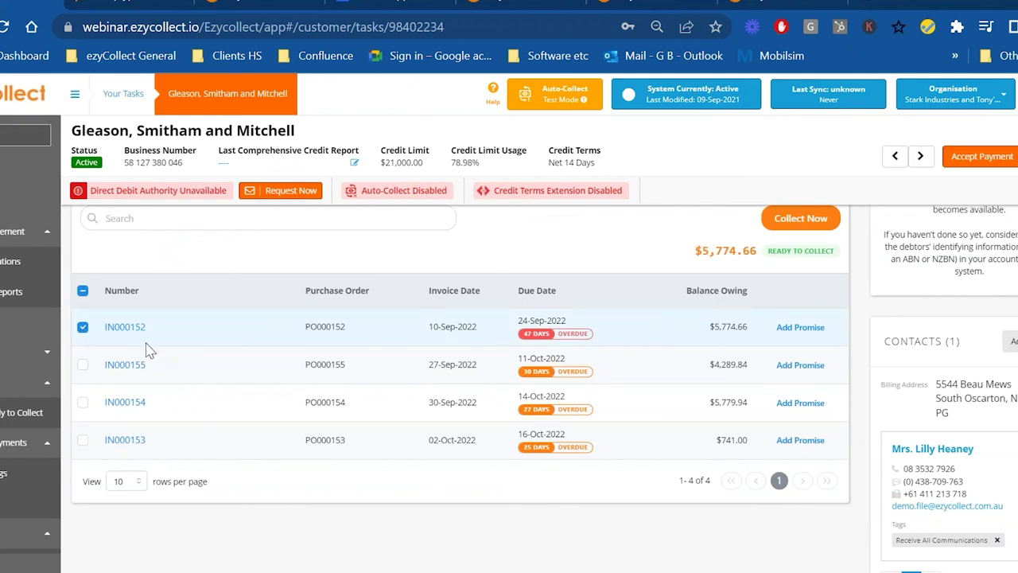
scroll(148, 350, "up", 1)
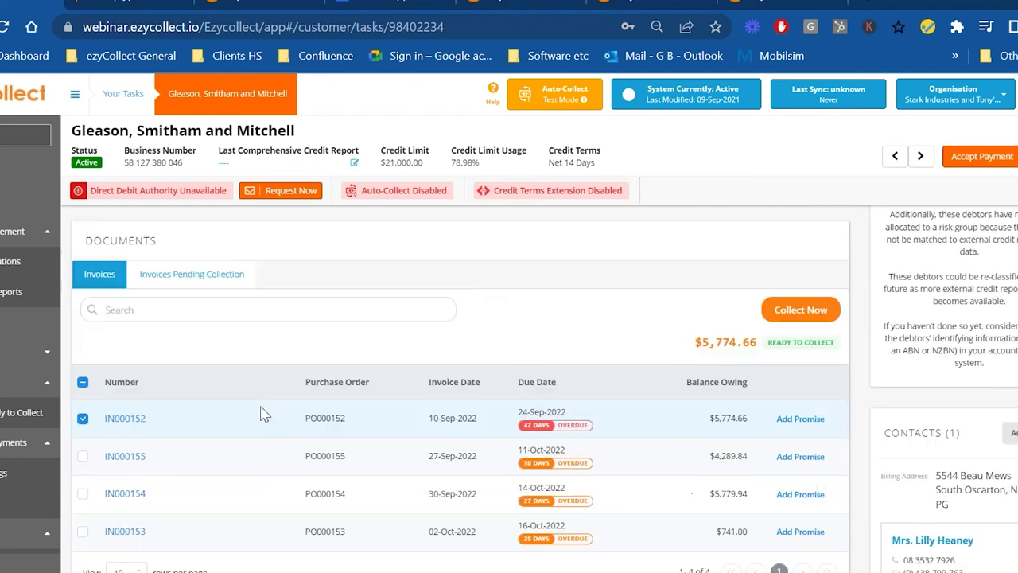
- Start Collect Now for IN000152 and confirm collecting $5,774.66
left_click(792, 311)
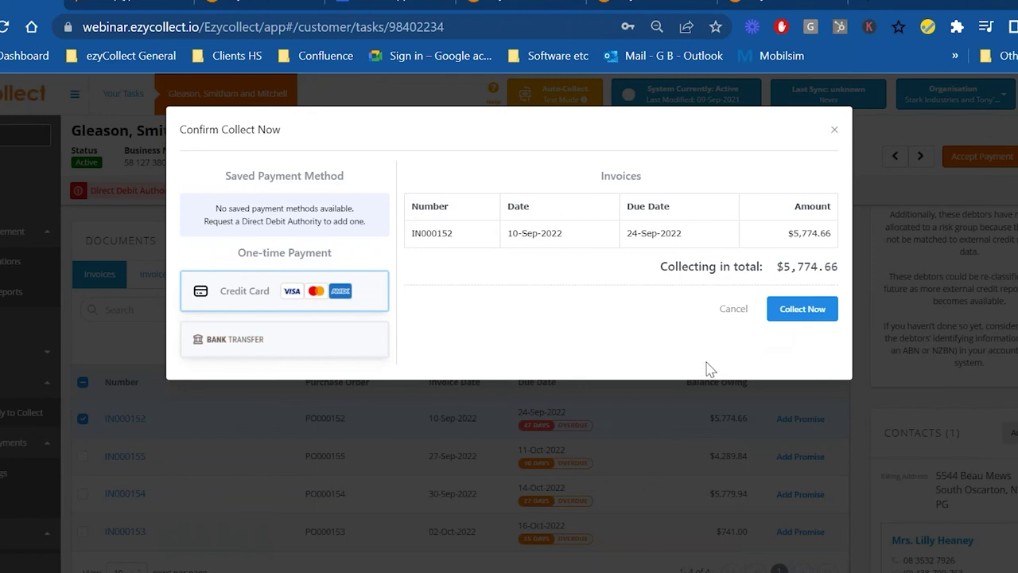
left_click(790, 318)
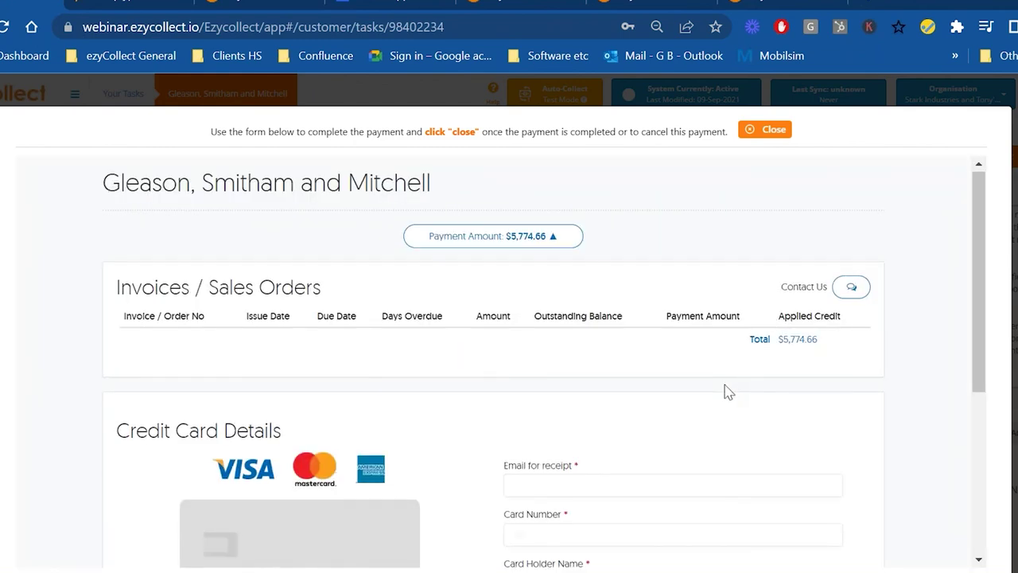
- Collapse the Payment Amount section and focus the Email for receipt field, dismissing address suggestions
scroll(502, 416, "down", 3)
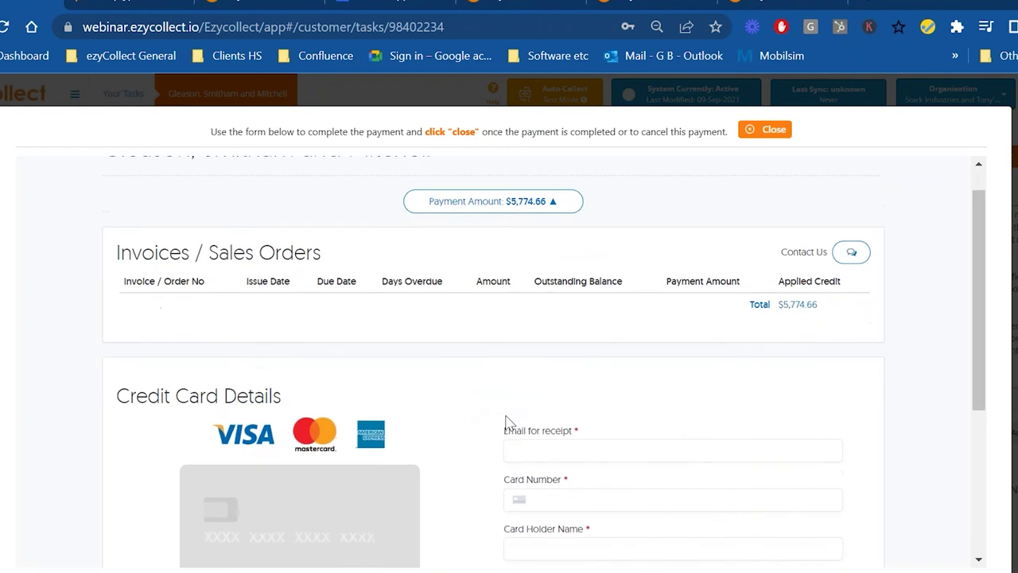
scroll(504, 409, "up", 3)
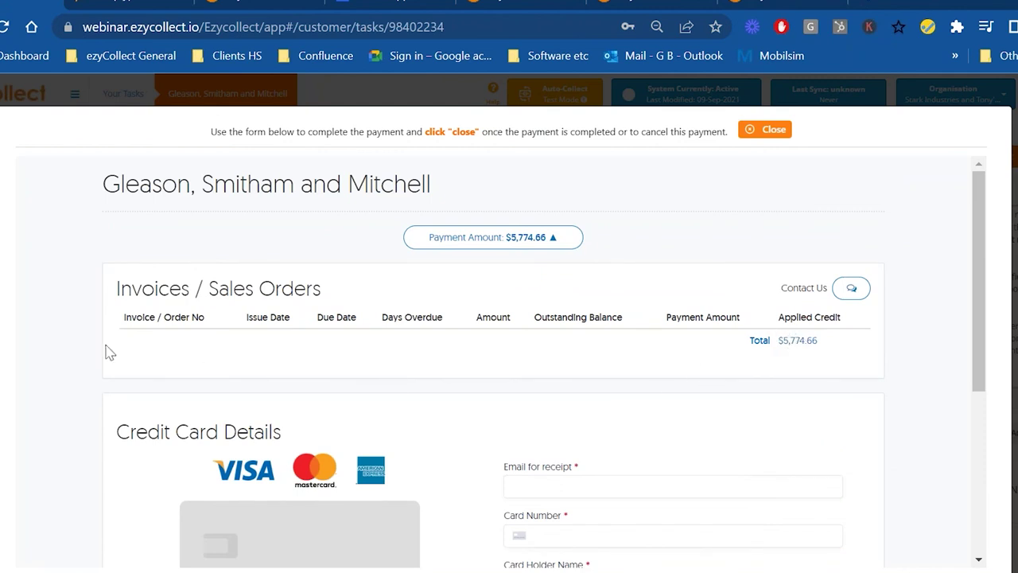
left_click_drag(493, 332, 560, 236)
left_click(561, 237)
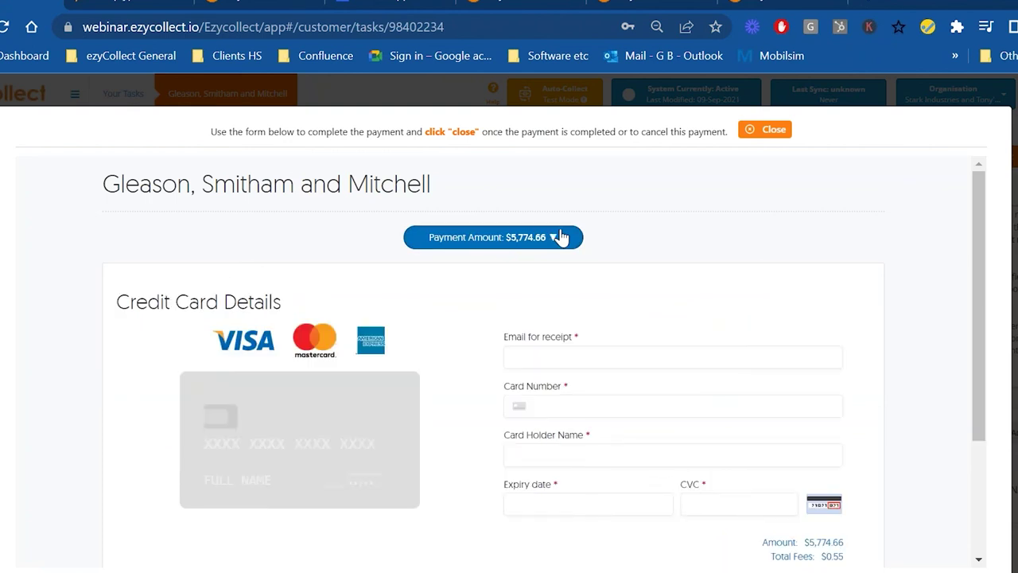
scroll(569, 263, "down", 1)
left_click(595, 301)
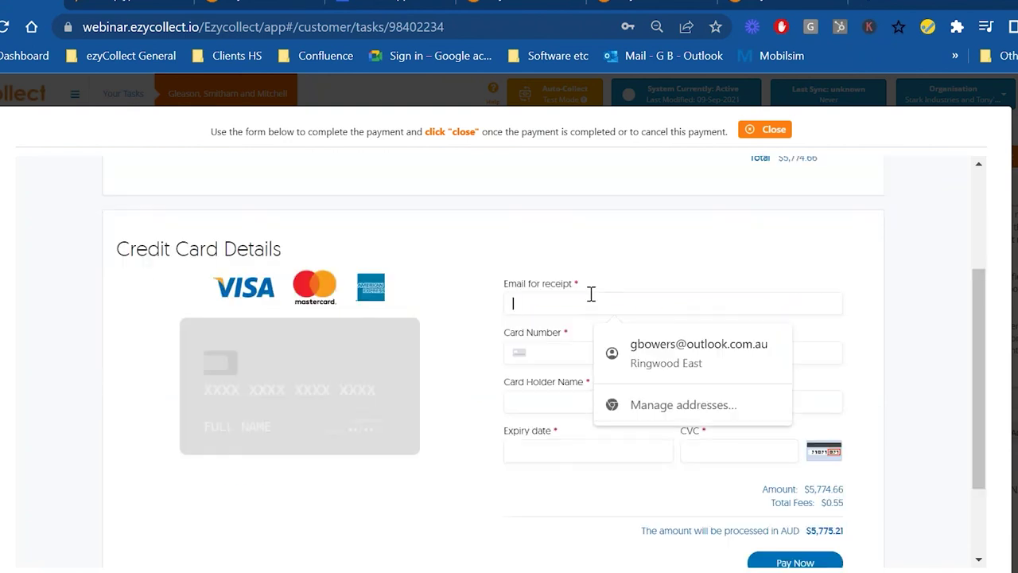
left_click(559, 523)
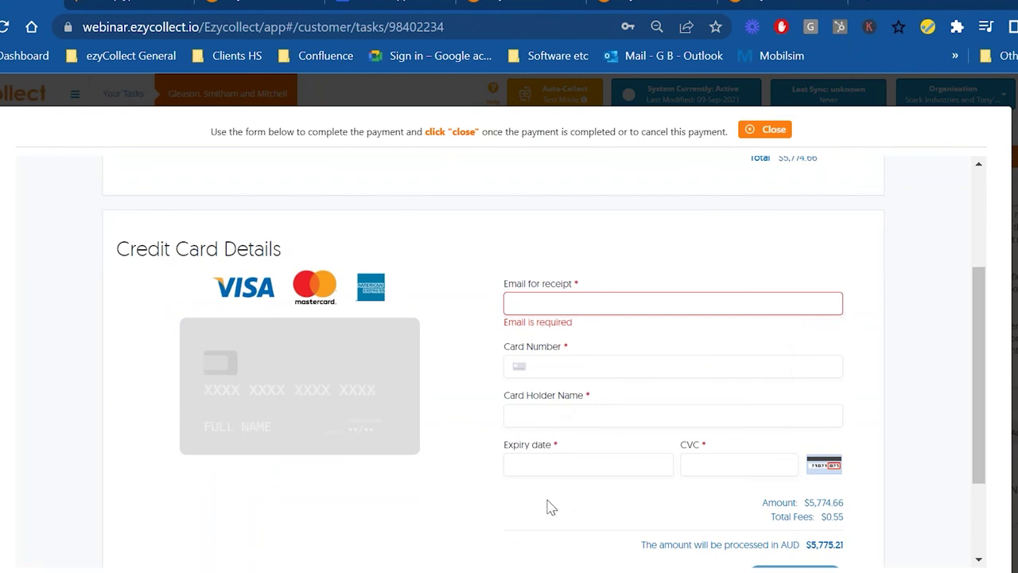
- Close the $5,774.66 card payment form without paying
scroll(832, 479, "down", 3)
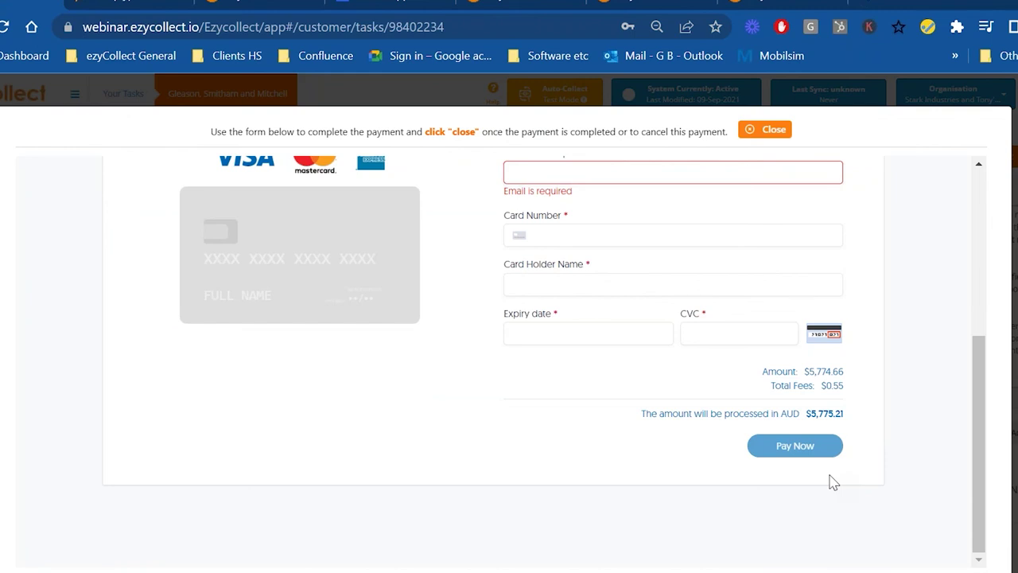
scroll(832, 480, "up", 6)
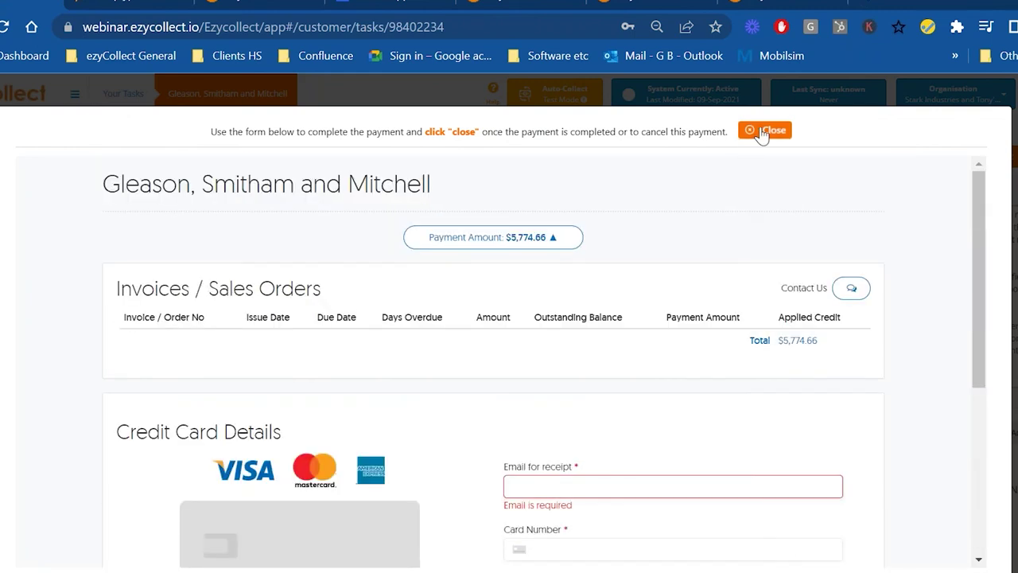
left_click(765, 131)
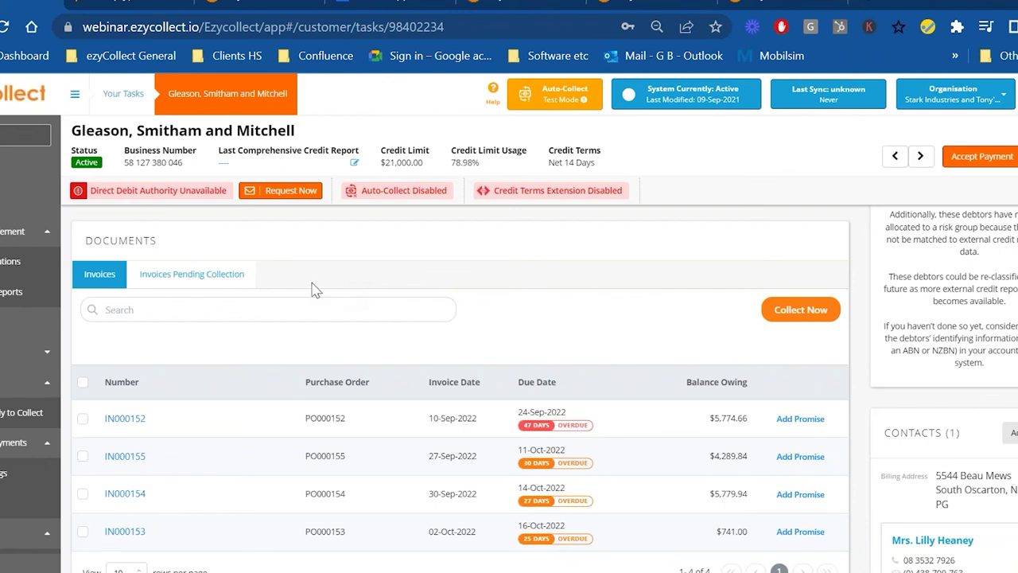
- Open the Lockman Group record from the Customers list
left_click(1, 333)
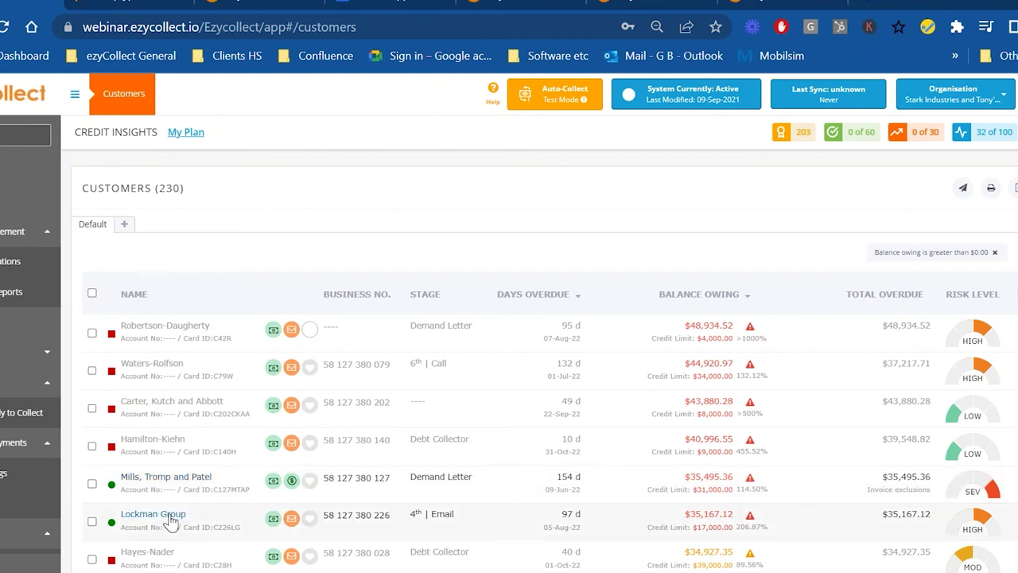
left_click(171, 518)
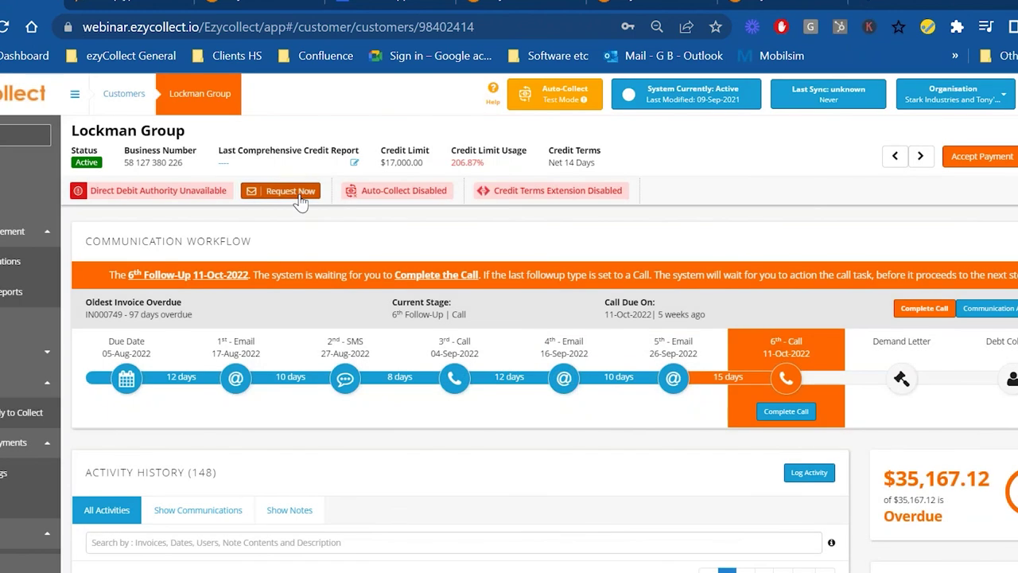
- Start a direct debit request for Lockman Group and preview the request email
left_click(291, 192)
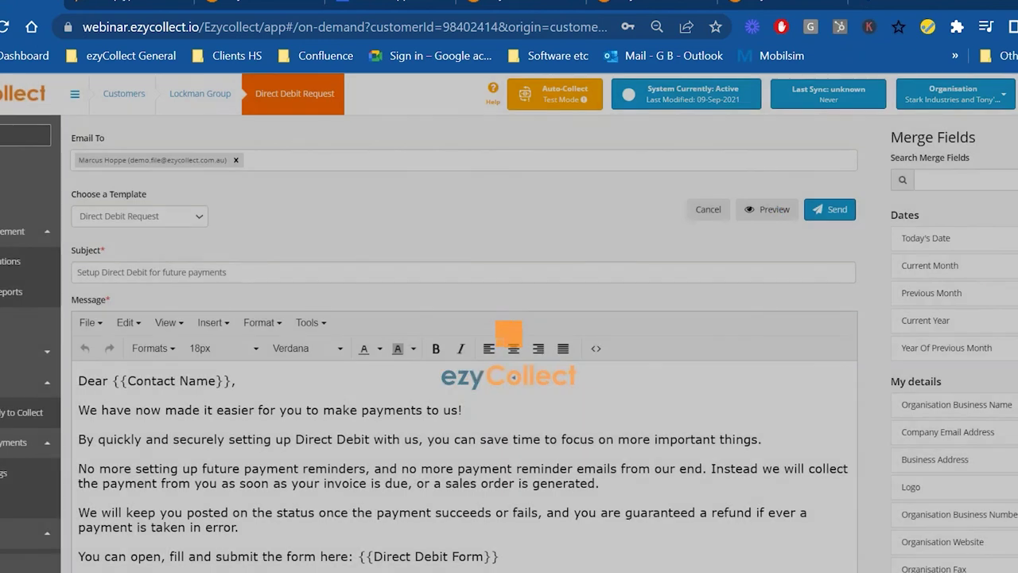
left_click(768, 209)
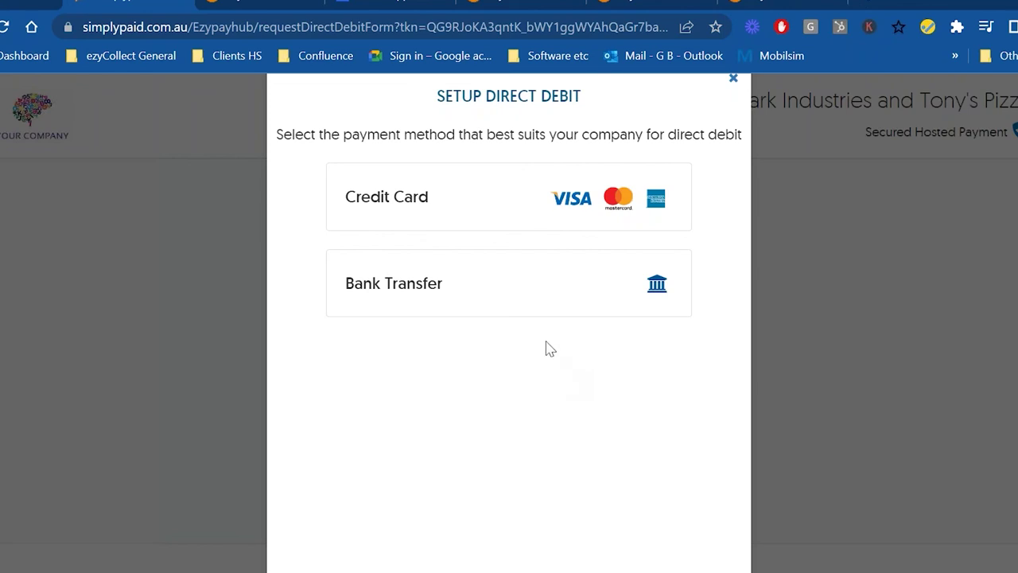
- Choose Credit Card as the direct debit method and accept the service agreement
left_click(396, 198)
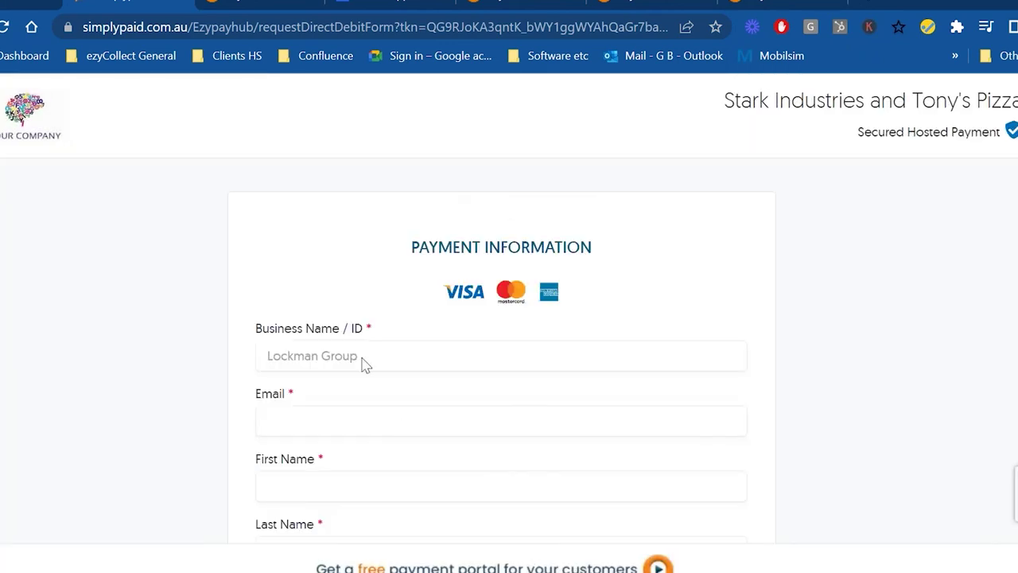
scroll(332, 377, "down", 6)
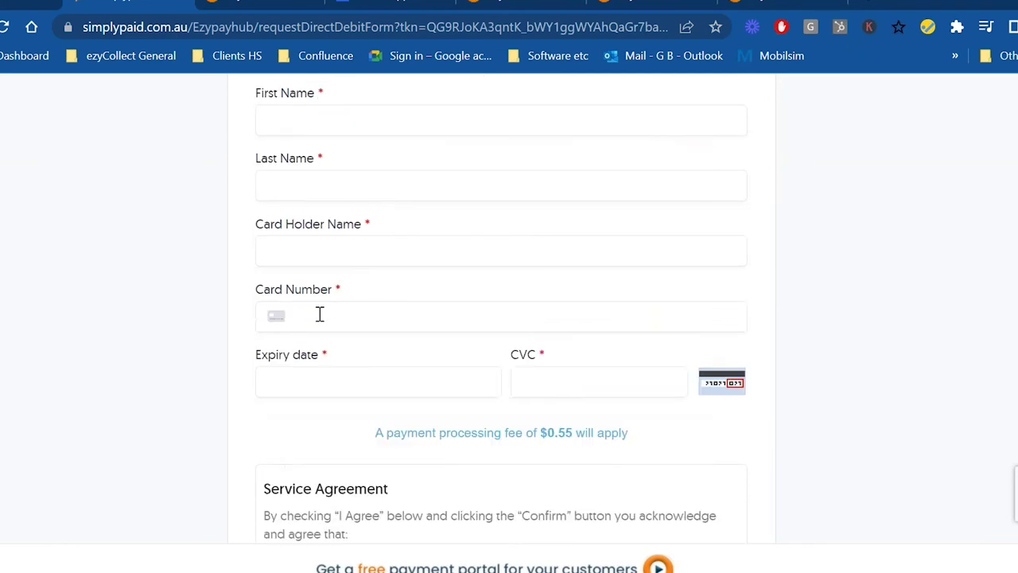
scroll(377, 189, "down", 3)
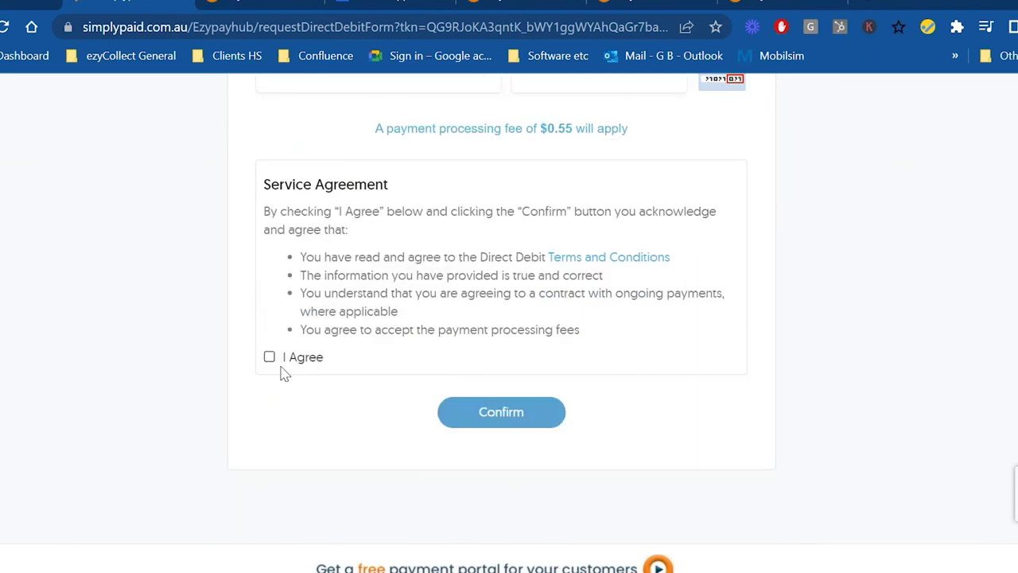
left_click(270, 357)
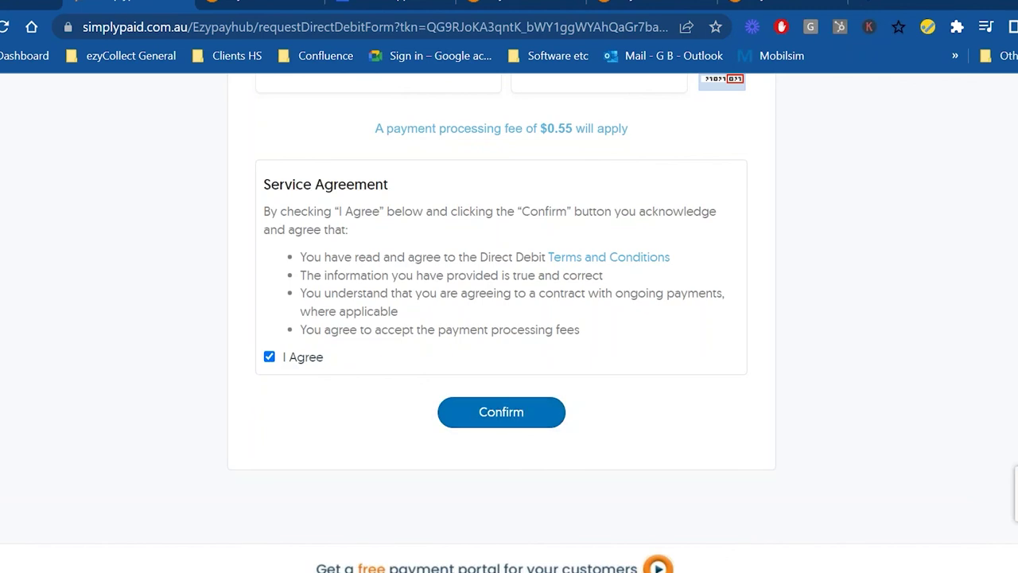
scroll(311, 114, "up", 5)
- Close the email preview, send Lockman Group's direct debit request, and return to Customers
left_click(24, 4)
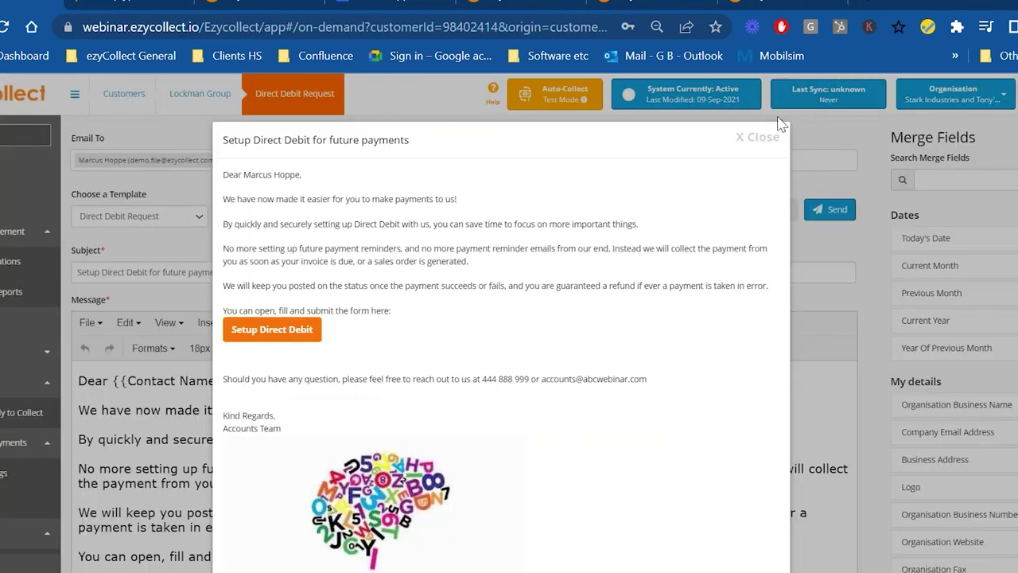
triple_click(742, 142)
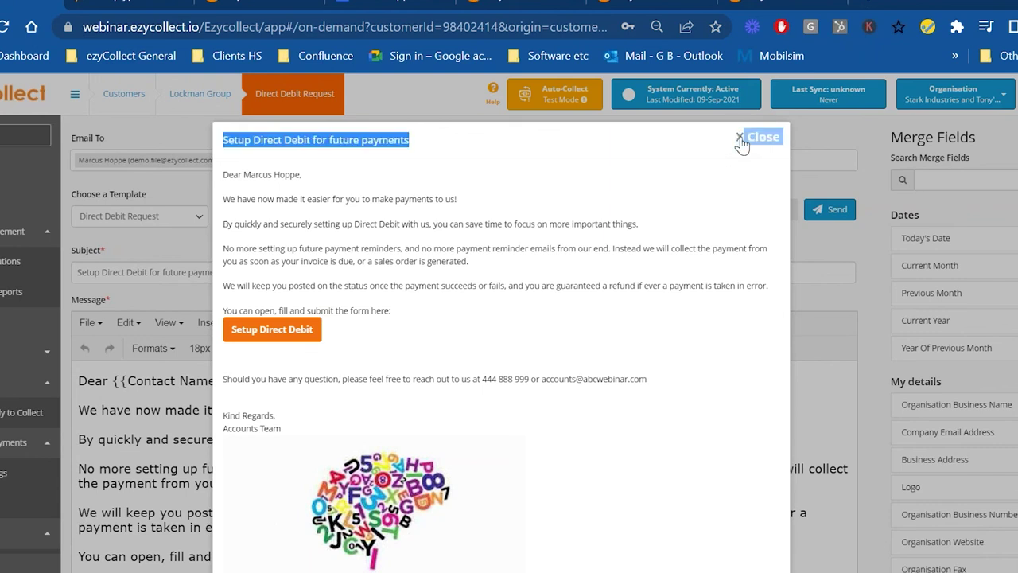
left_click(742, 141)
left_click(200, 93)
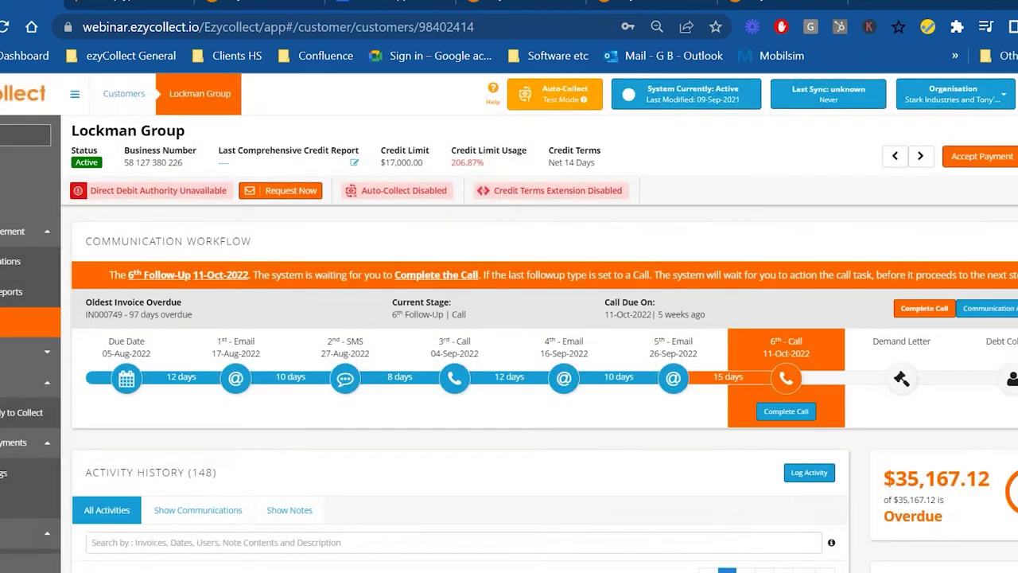
left_click(24, 231)
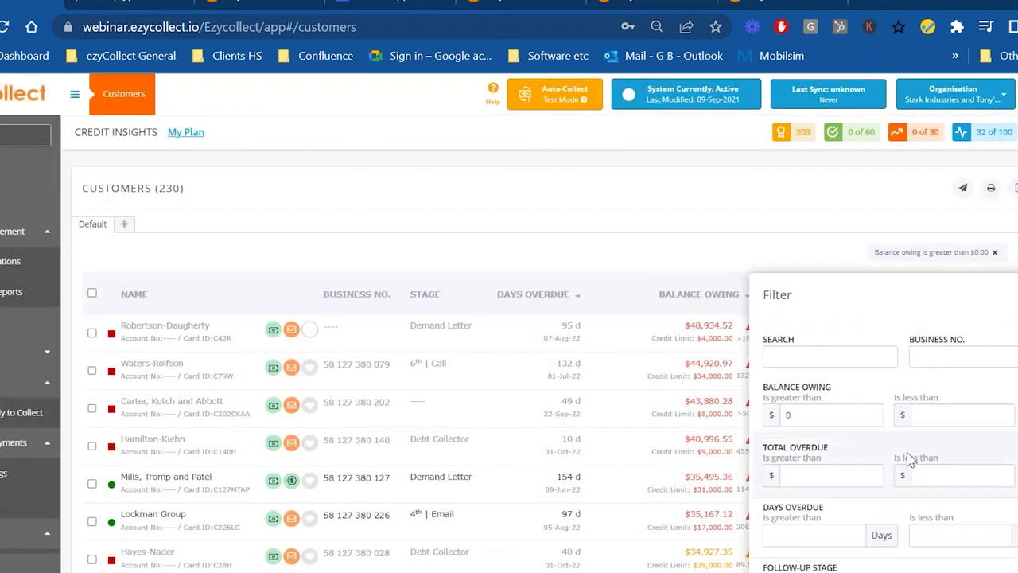
- Filter customers to Direct Debit Authority: Acquired, leaving 2 customers with $39,261.44 owing
scroll(911, 461, "down", 1)
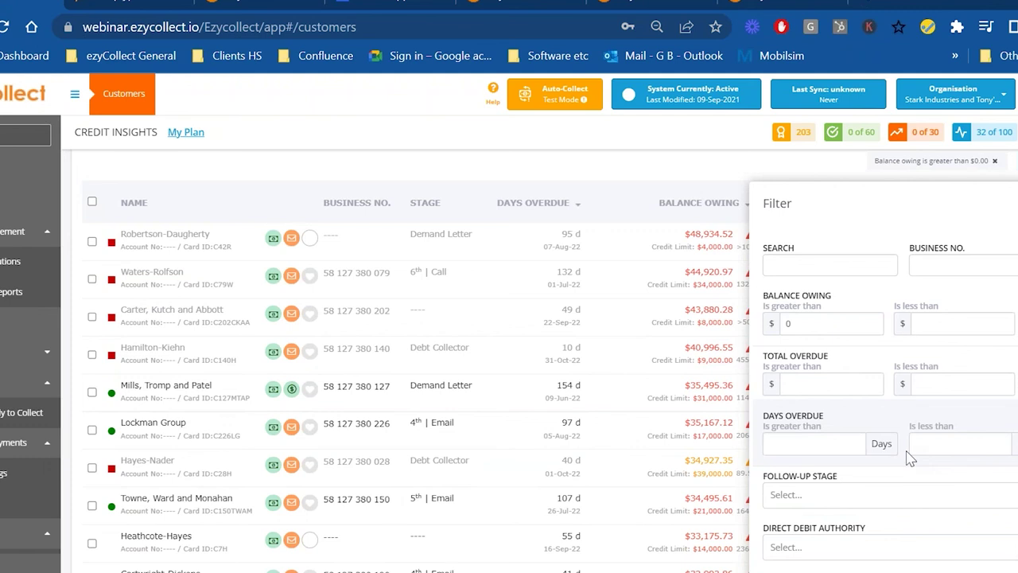
scroll(911, 459, "down", 1)
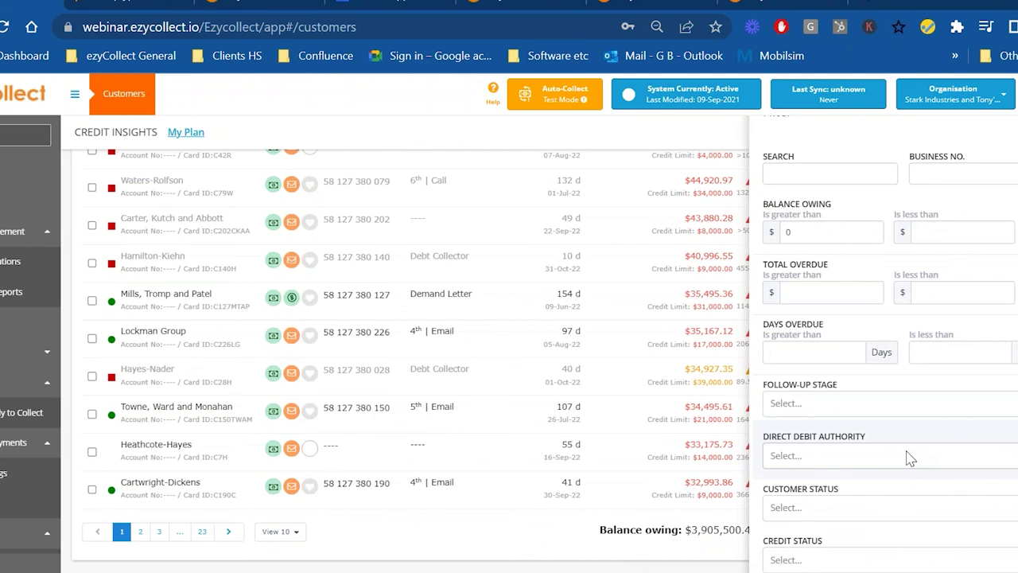
left_click(911, 459)
left_click(844, 491)
scroll(846, 445, "down", 5)
left_click(978, 508)
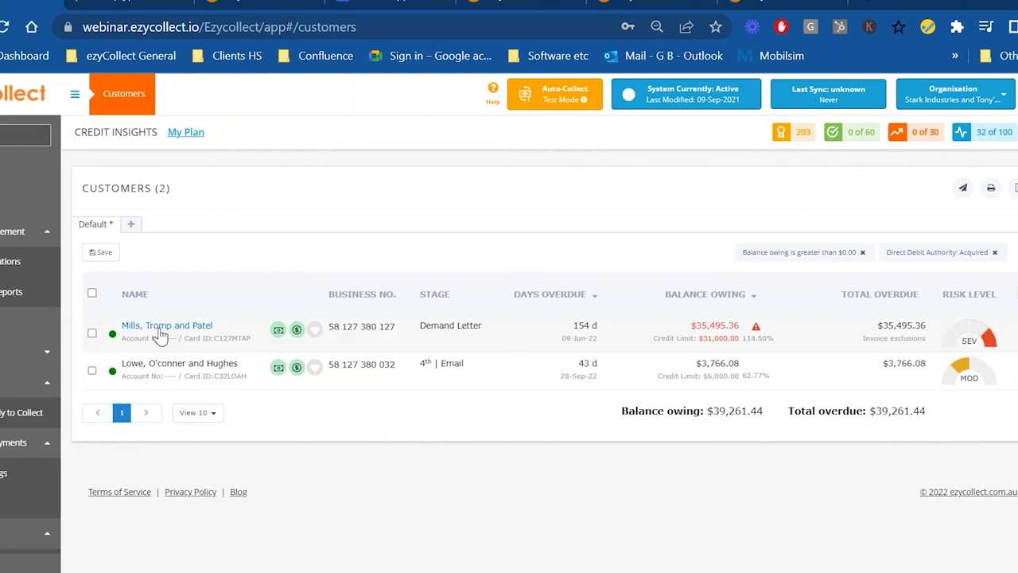
right_click(159, 334)
- Open the Mills, Tromp and Patel customer record and look over its details
left_click(298, 470)
left_click(131, 326)
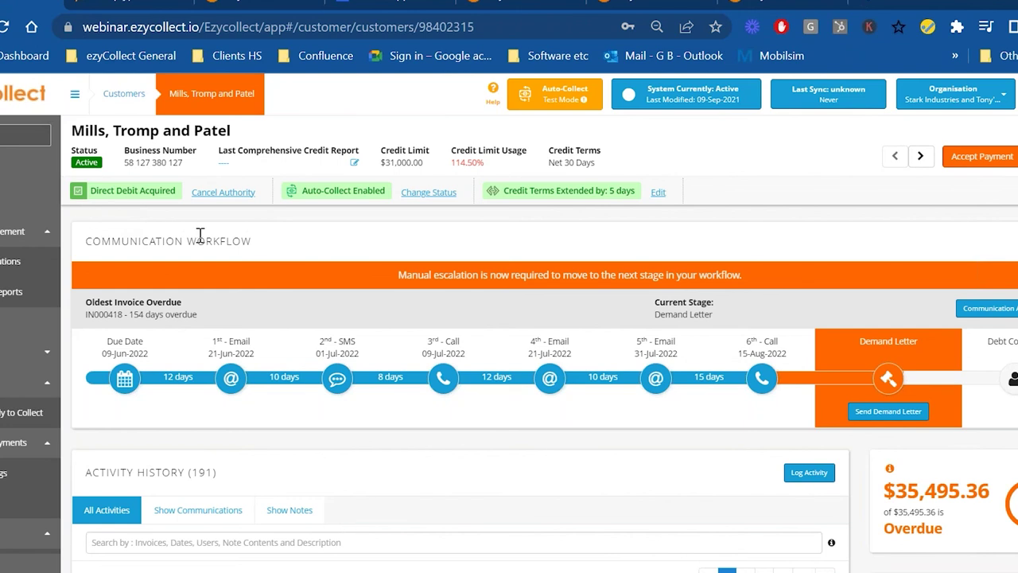
scroll(364, 390, "down", 3)
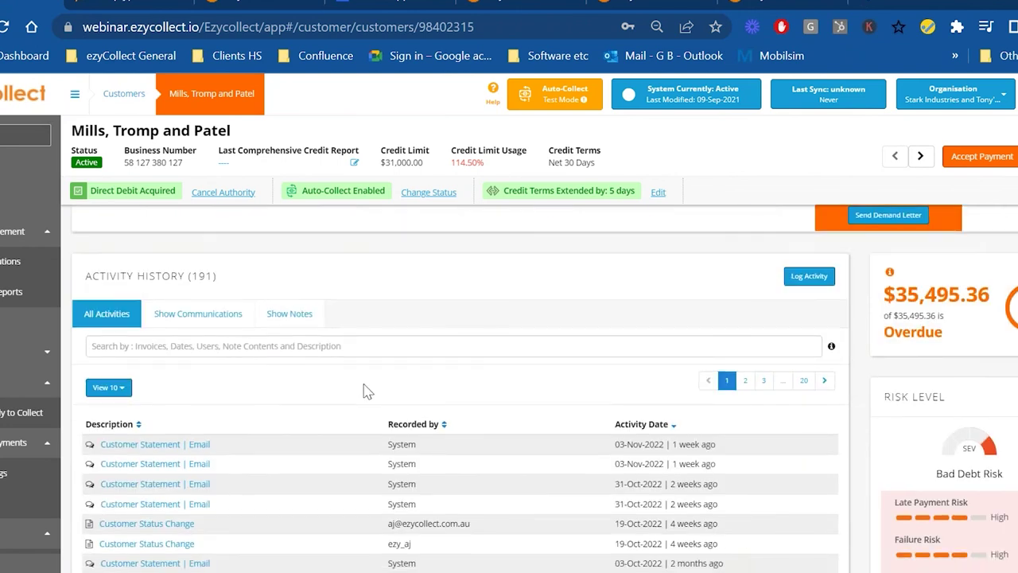
scroll(364, 390, "down", 8)
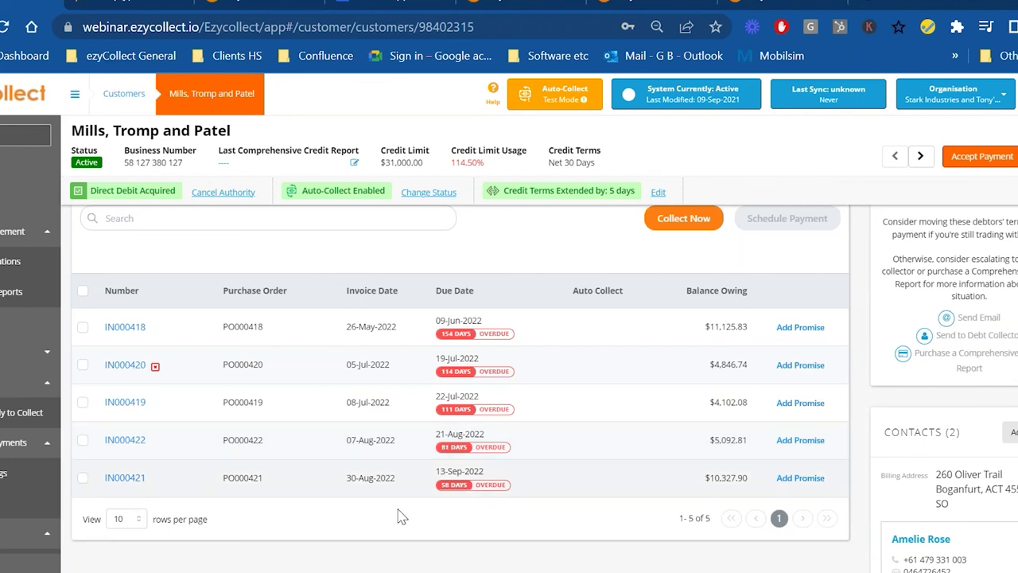
scroll(401, 516, "up", 5)
left_click_drag(302, 190, 402, 201)
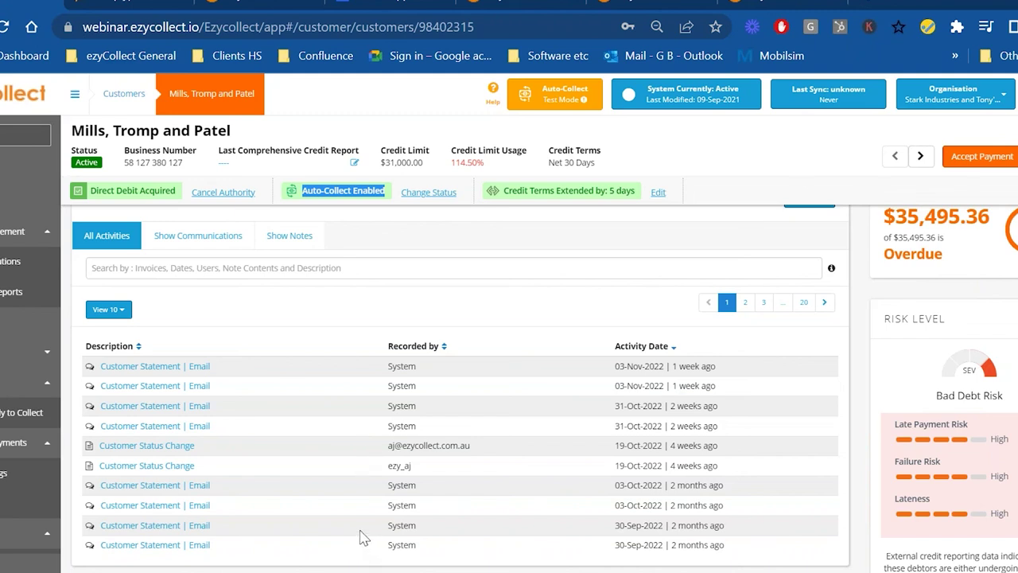
- Review its invoices, marking invoice IN000419 for collection and then unmarking it
scroll(360, 538, "down", 3)
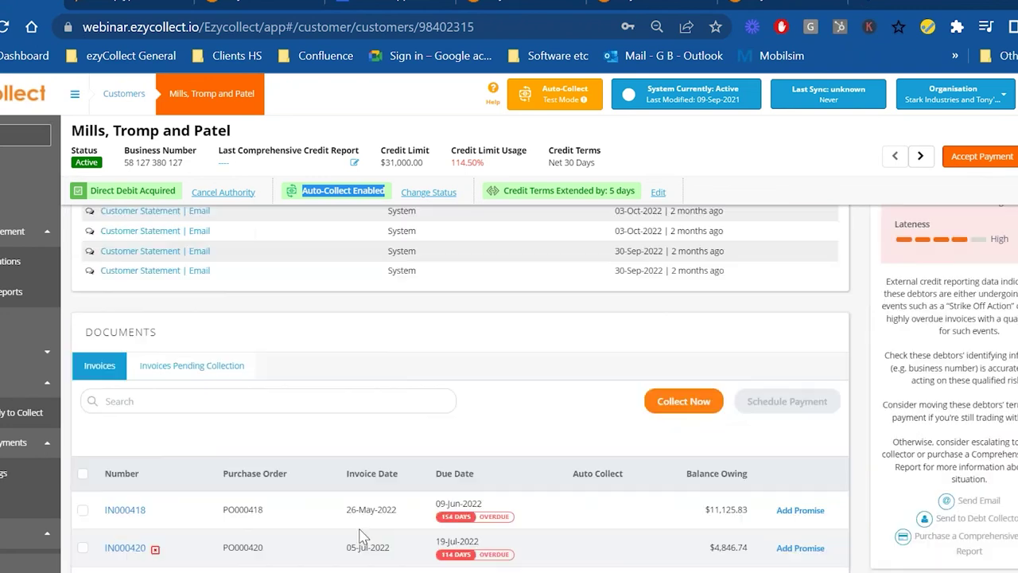
scroll(360, 537, "down", 2)
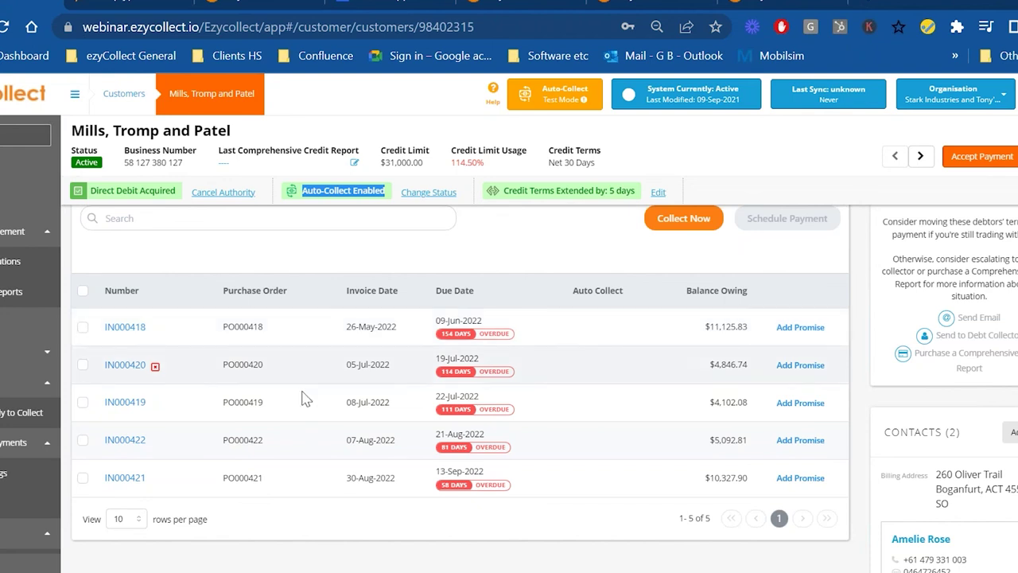
scroll(223, 452, "down", 5)
scroll(219, 414, "down", 1)
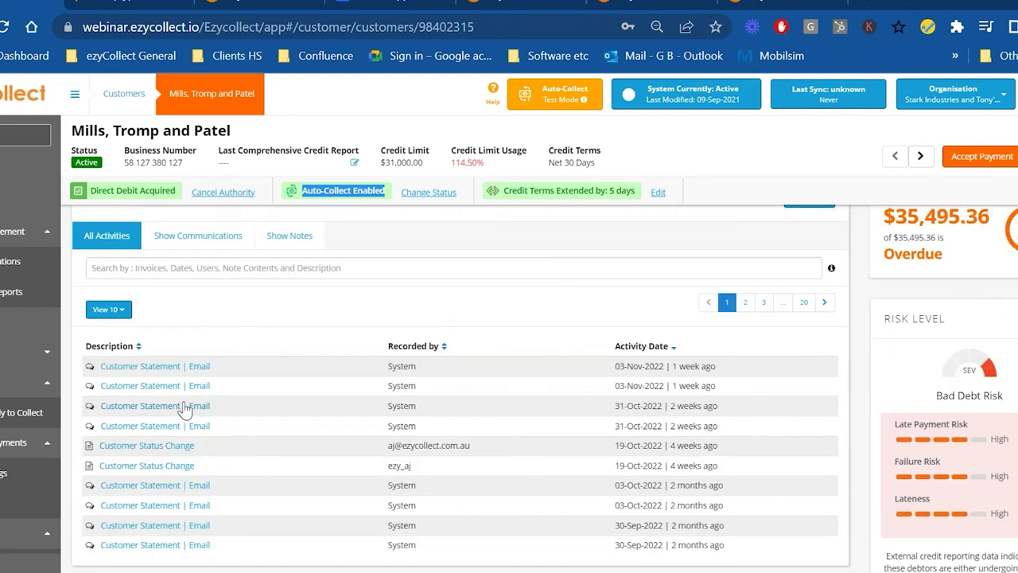
scroll(181, 411, "down", 3)
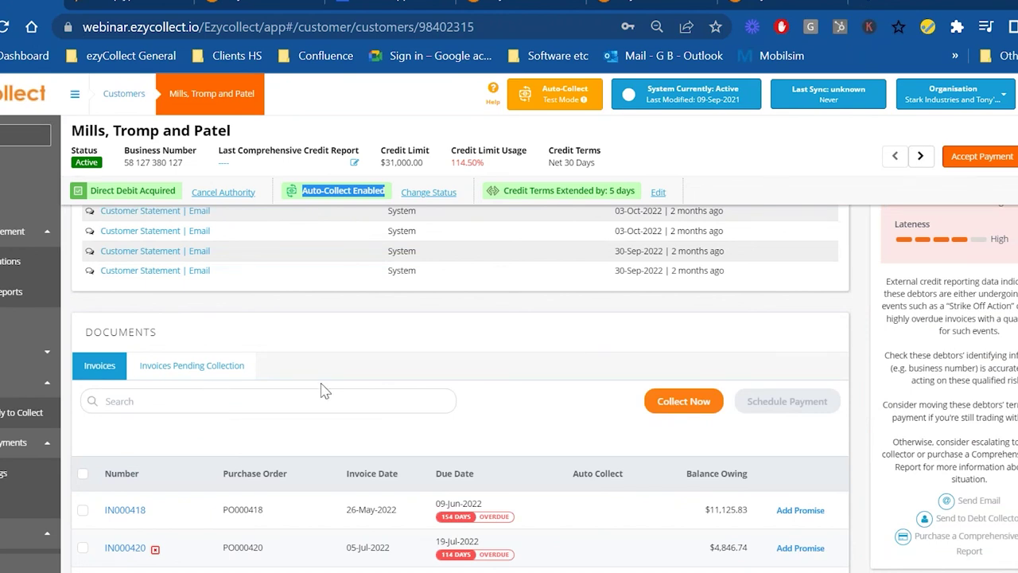
scroll(324, 390, "down", 1)
scroll(143, 478, "down", 2)
scroll(151, 437, "up", 1)
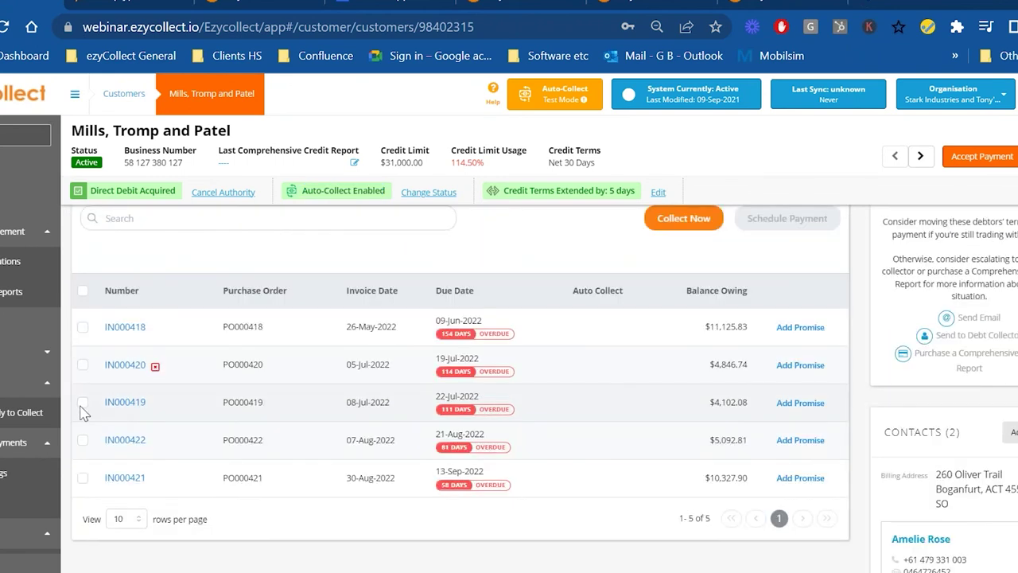
left_click(83, 404)
left_click(83, 404)
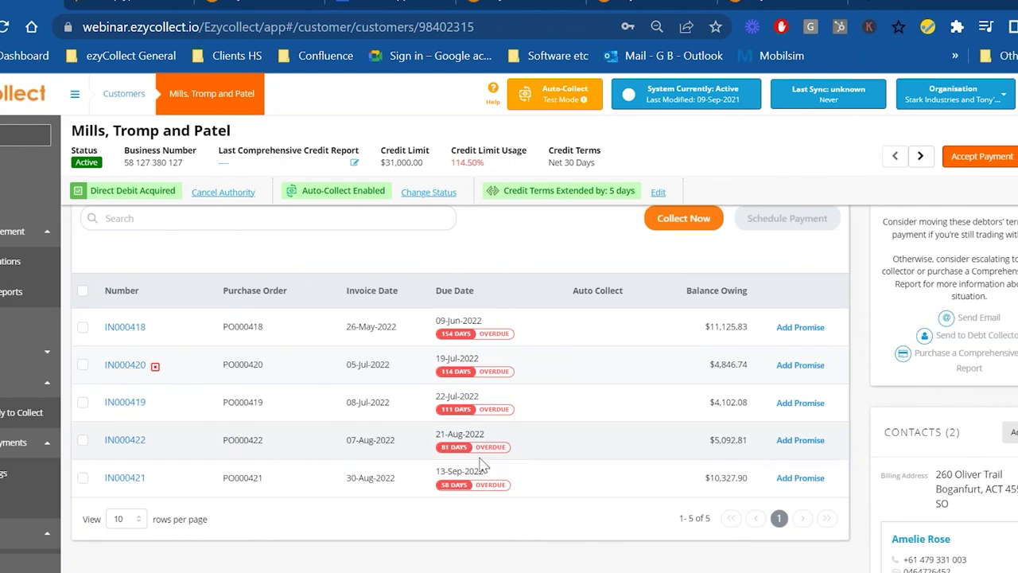
scroll(481, 464, "down", 5)
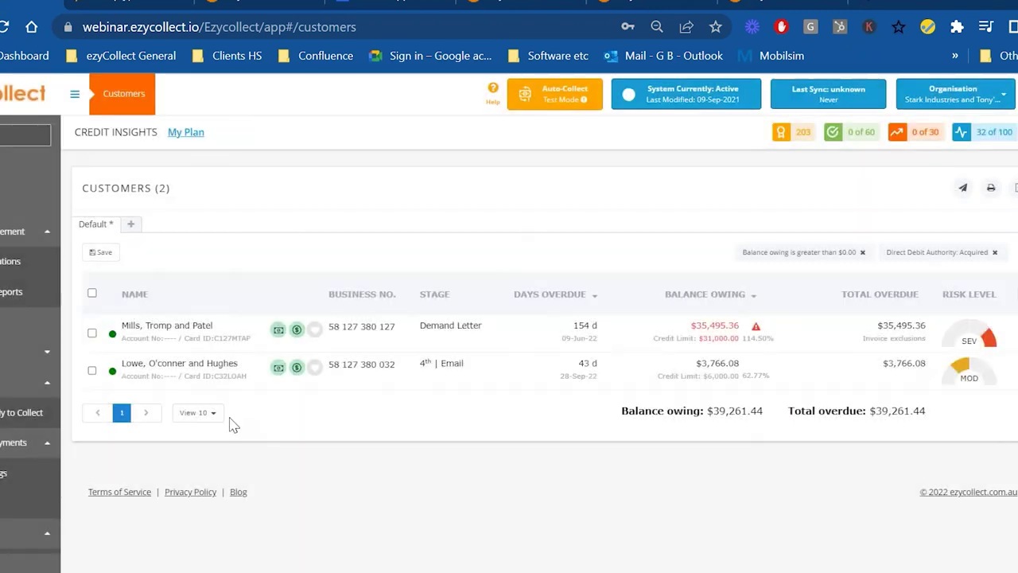
- Open the Lowe, O'conner and Hughes record, return to the list, and reopen it
left_click(209, 367)
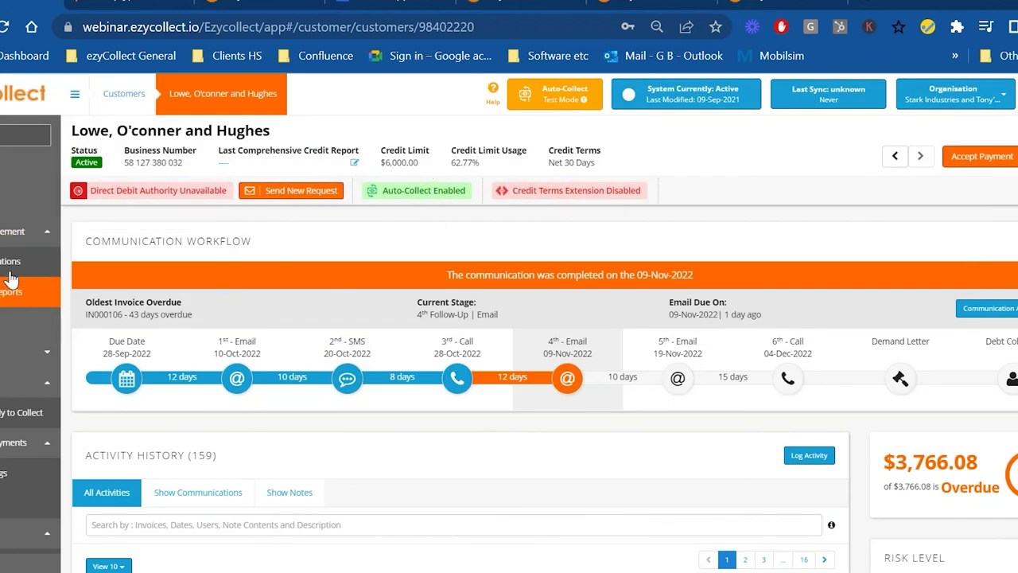
left_click(2, 326)
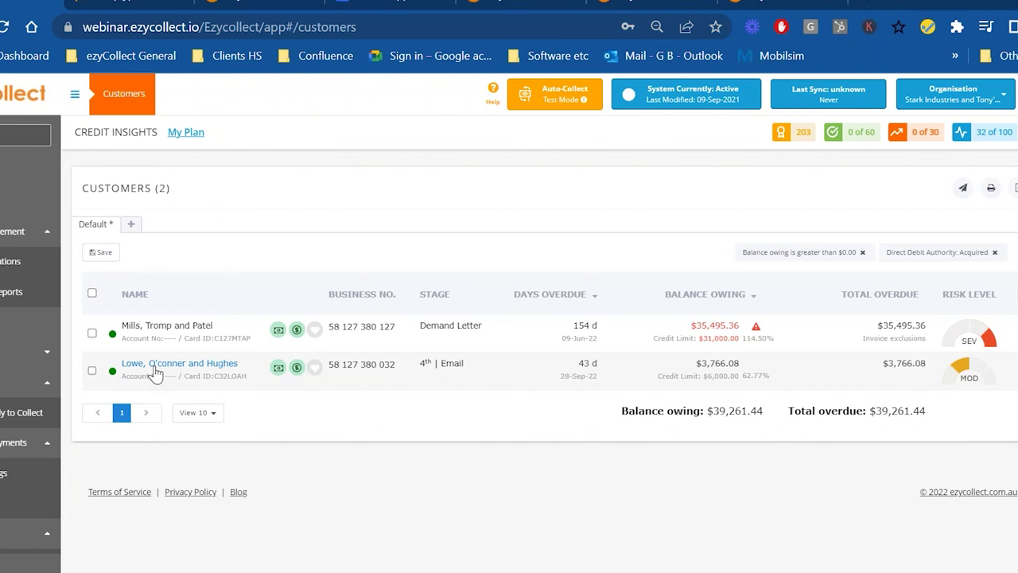
left_click(155, 367)
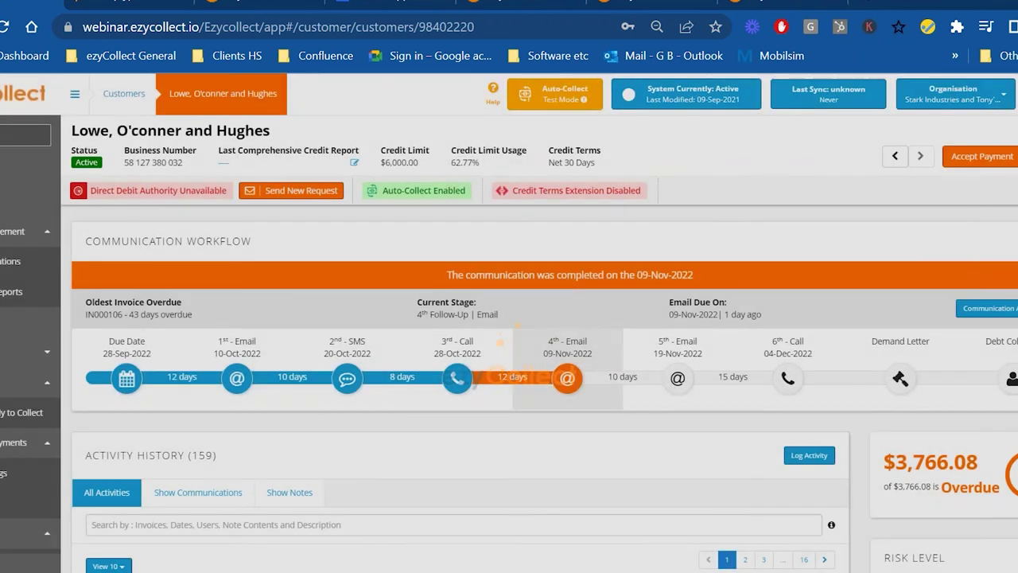
- Mark overdue invoice IN000106 ($3,766.08), start Collect Now, then cancel the confirmation
scroll(340, 466, "down", 5)
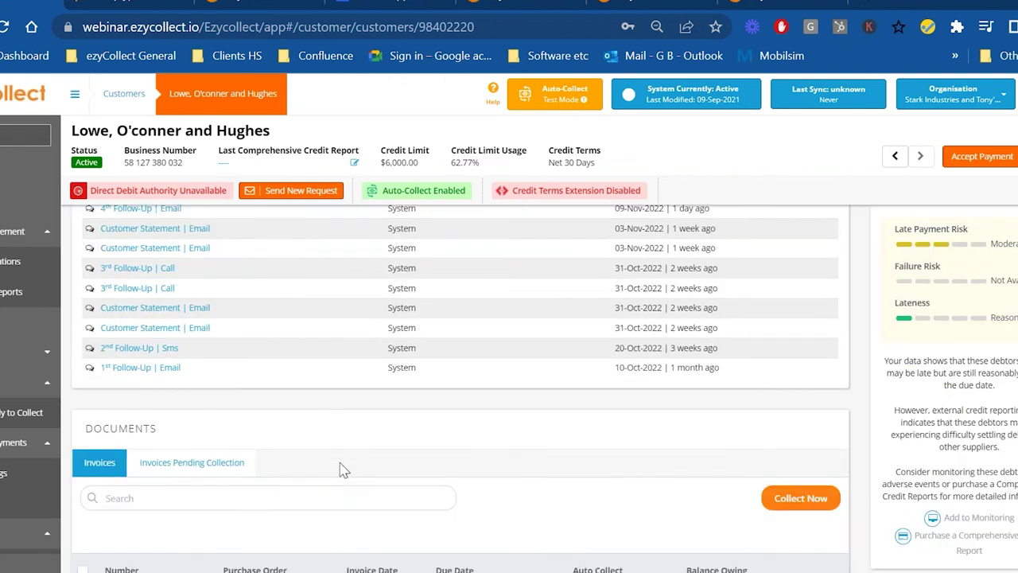
scroll(340, 470, "down", 3)
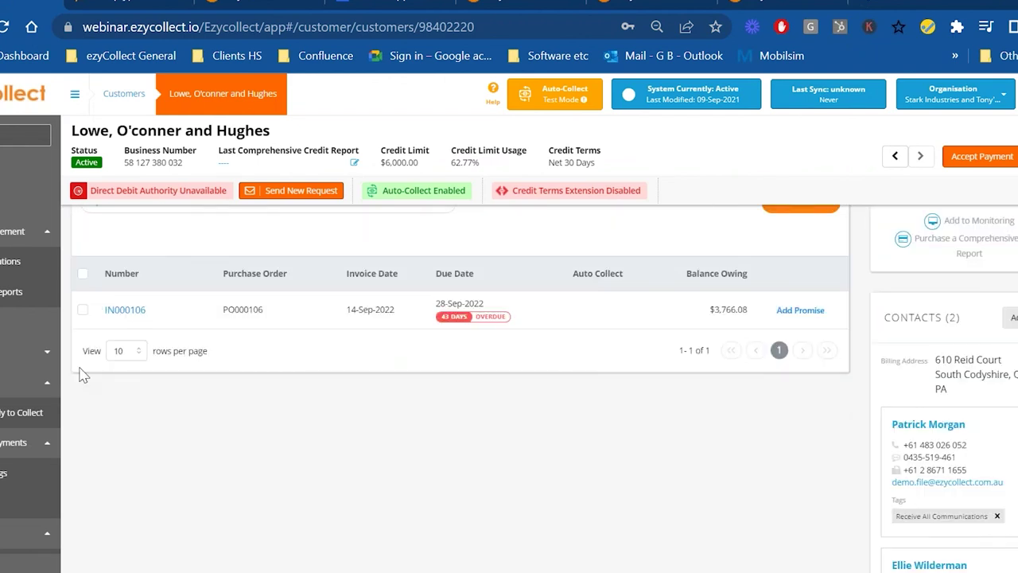
left_click(81, 310)
scroll(799, 396, "up", 2)
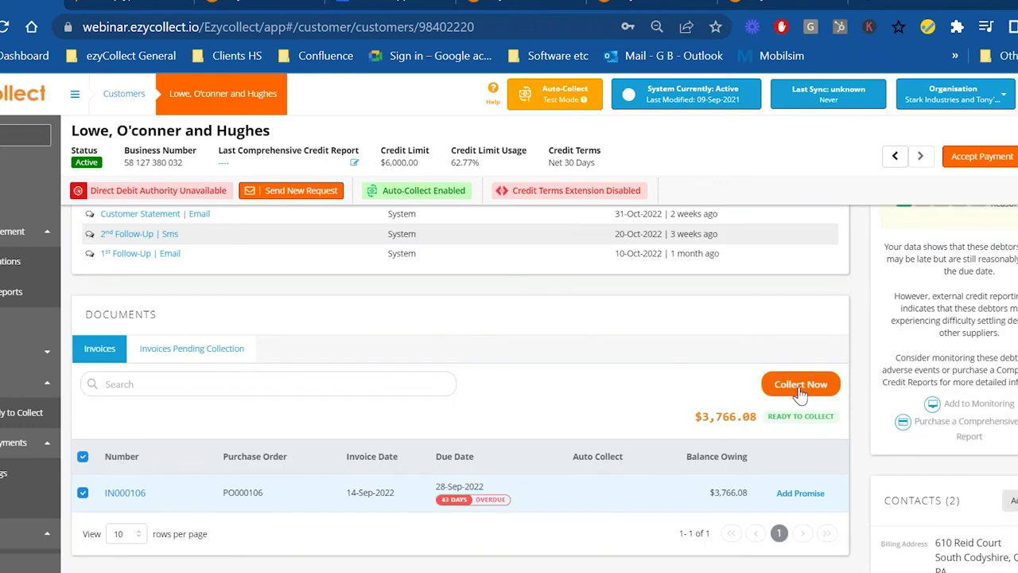
left_click(799, 386)
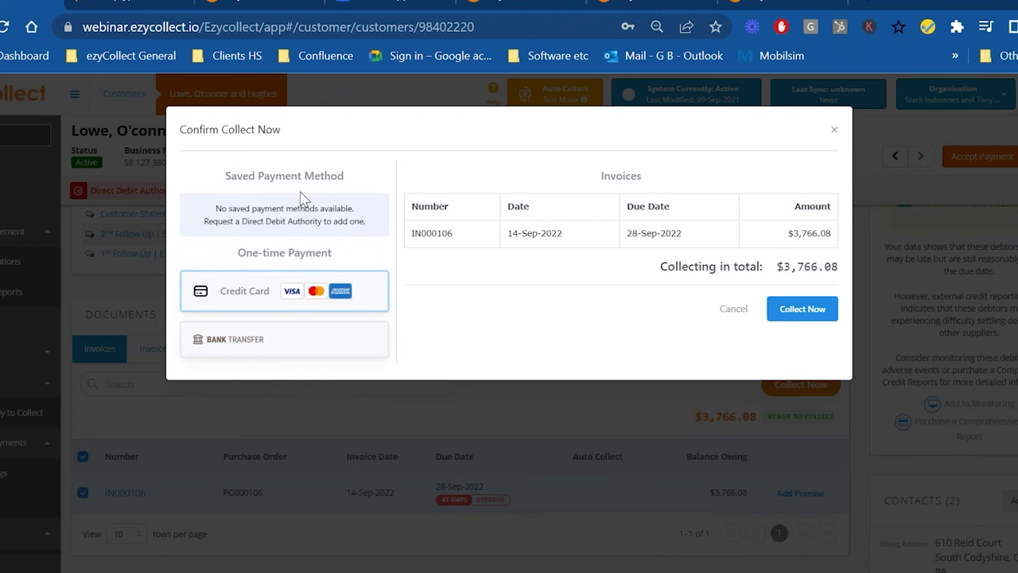
left_click(838, 132)
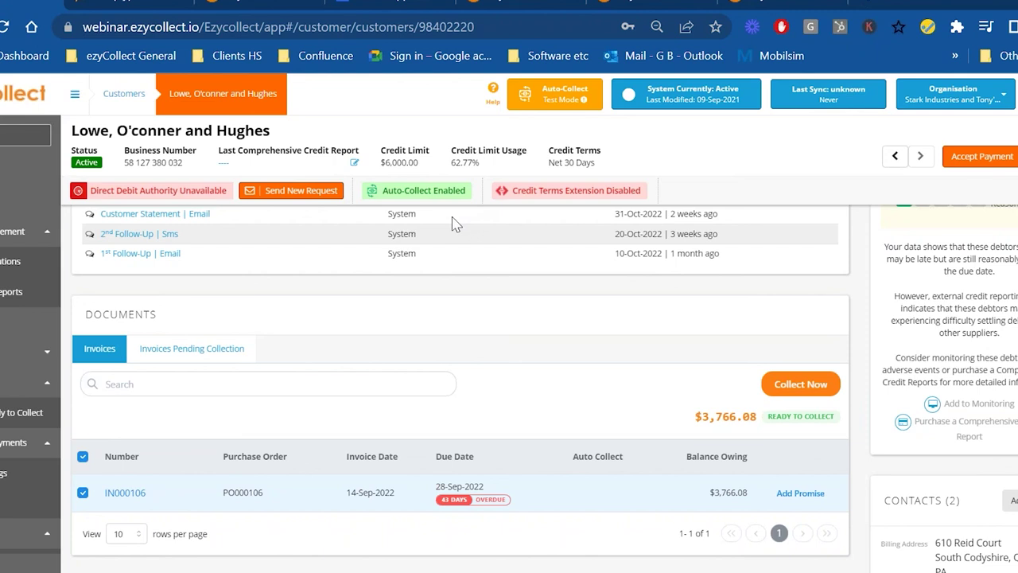
- Review the four Payments Transactions, then bring up the Product Demo slide show
left_click(16, 473)
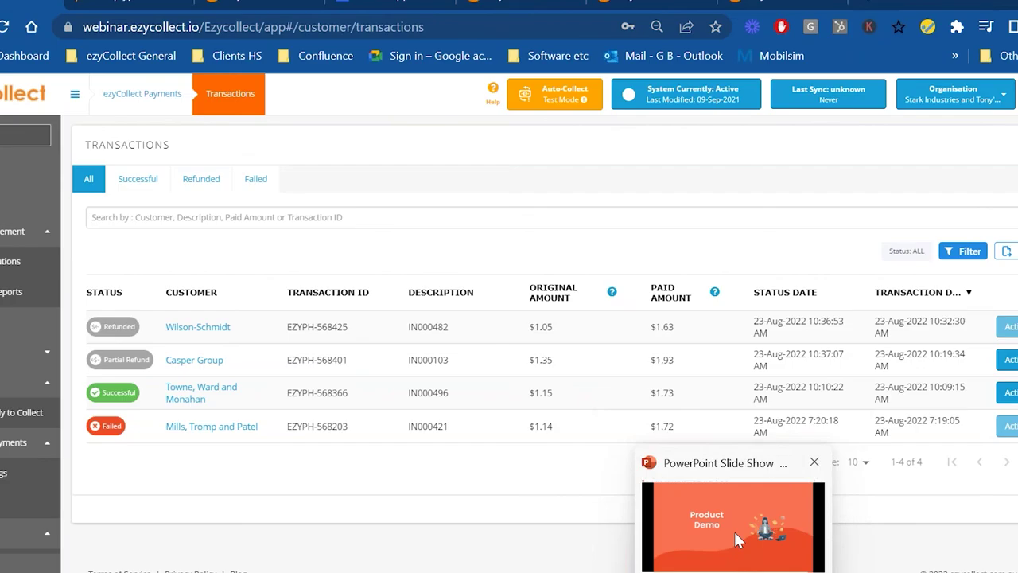
left_click(735, 533)
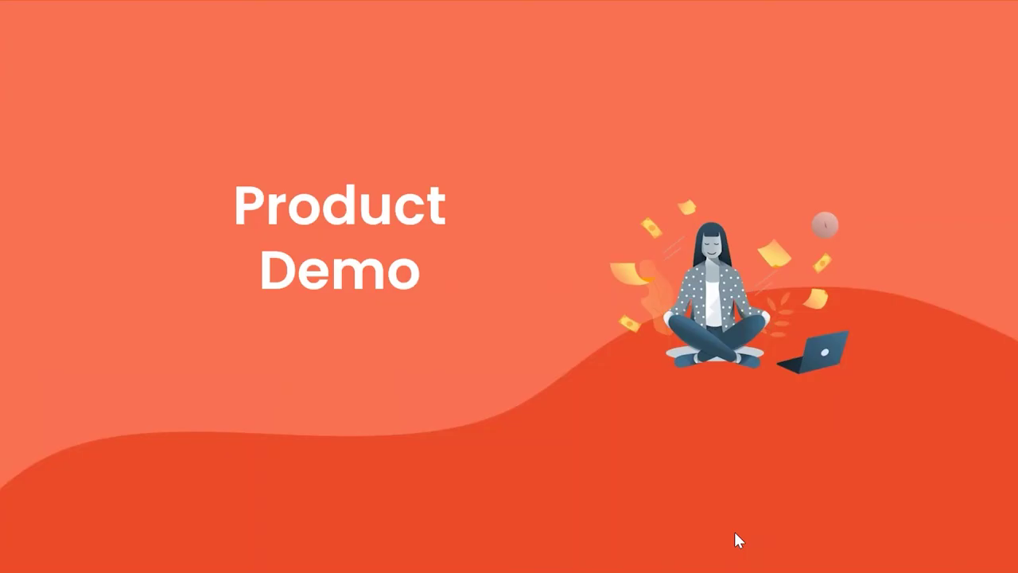